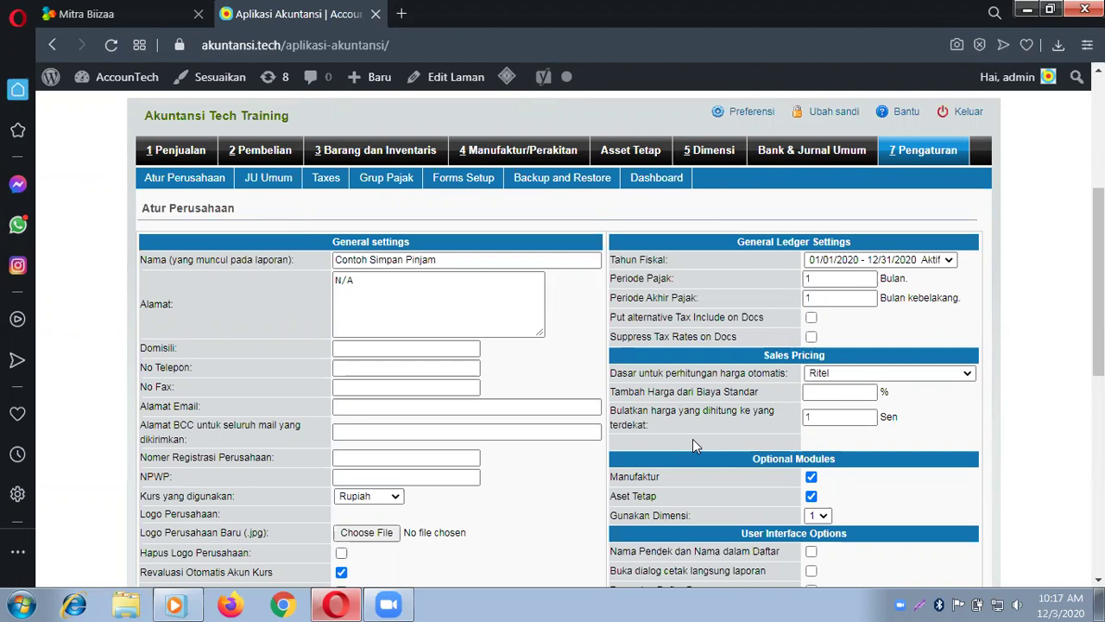
# Step: Return from the company settings form to the 7 Pengaturan setup menu
pyautogui.click(941, 151)
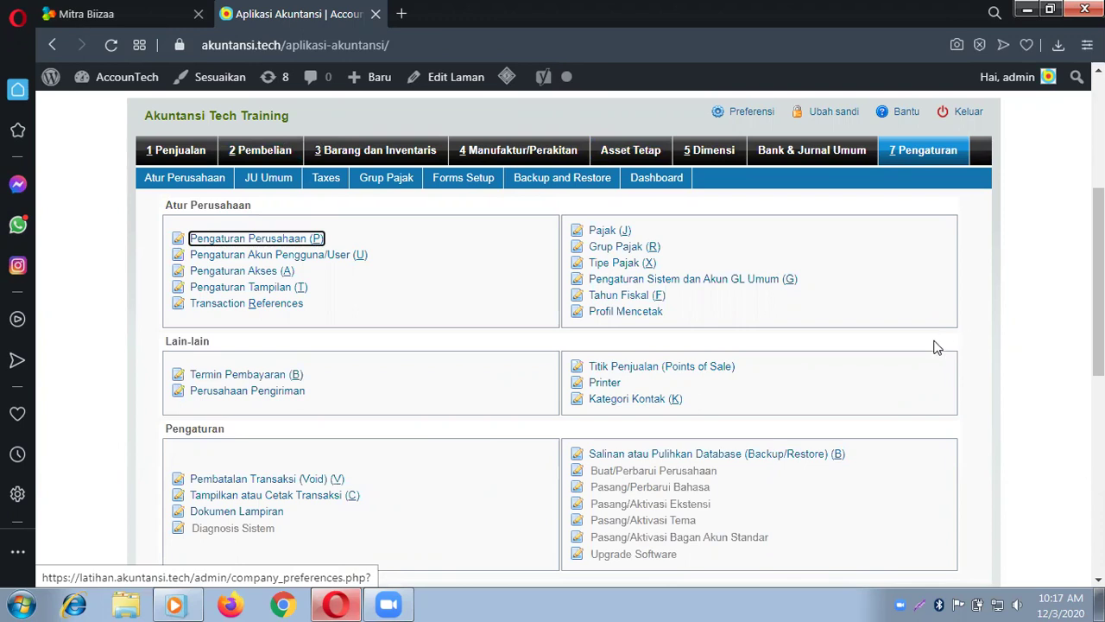
# Step: Open Penjualan's 'Tambah dan Atur Pelanggan' form for a new customer
pyautogui.click(181, 155)
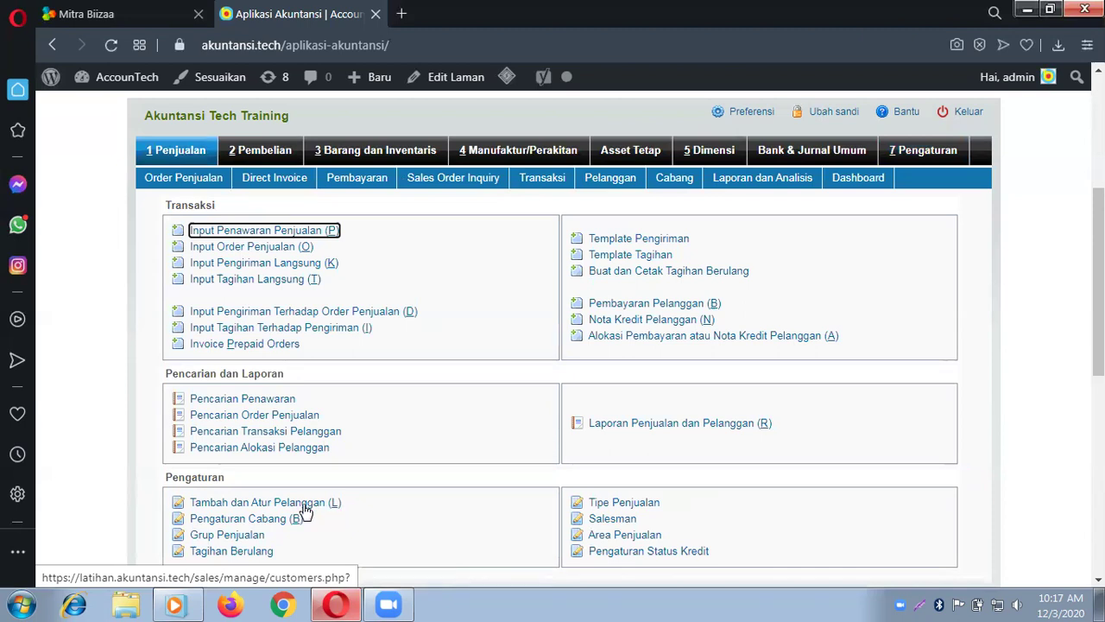
pyautogui.click(304, 510)
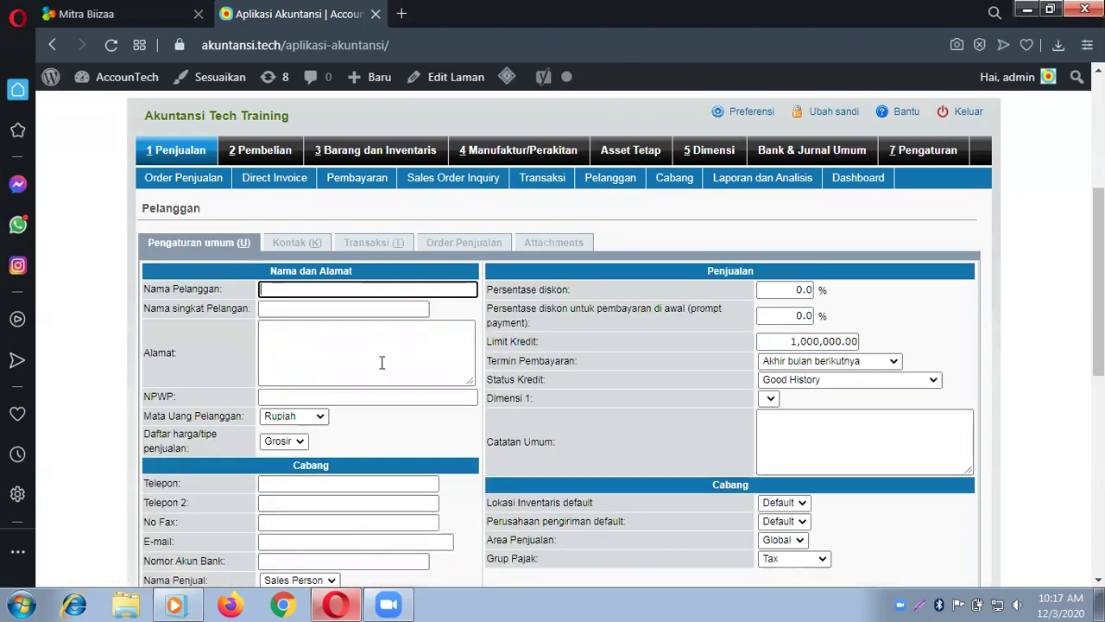
# Step: Enter 'Pelanggan A' as the customer's name and short name
pyautogui.click(376, 291)
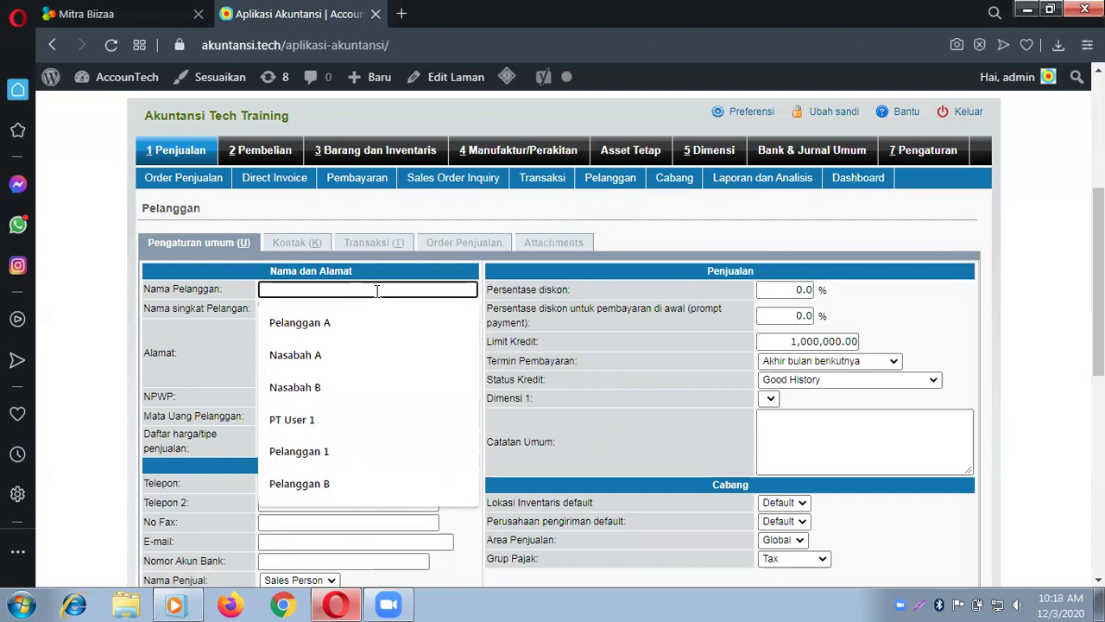
pyautogui.click(373, 326)
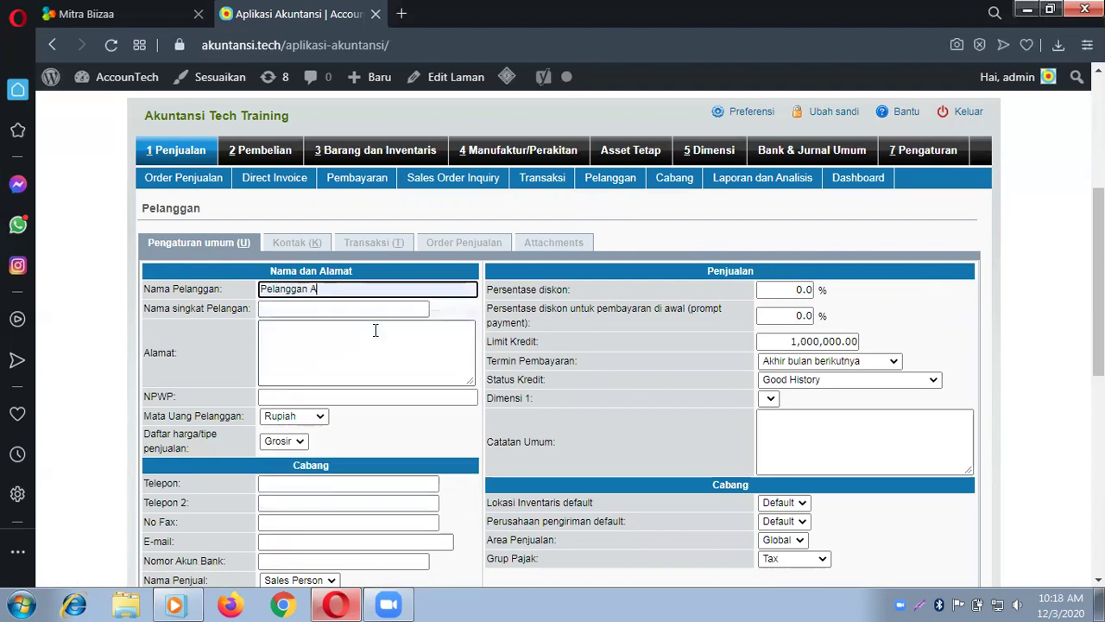
pyautogui.click(362, 311)
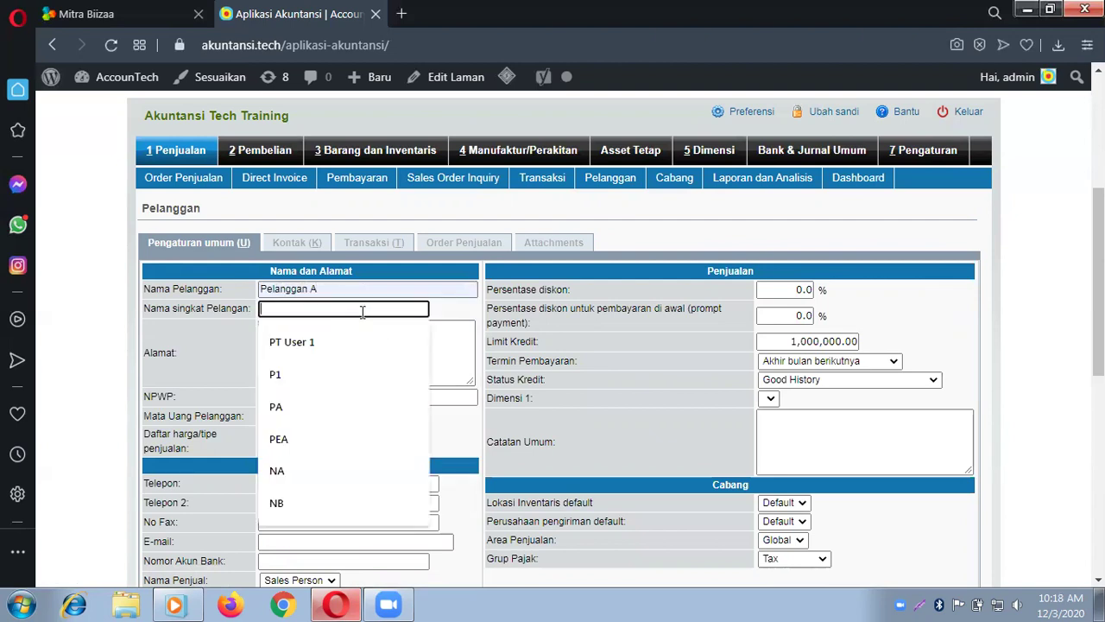
pyautogui.write('Pelanggan')
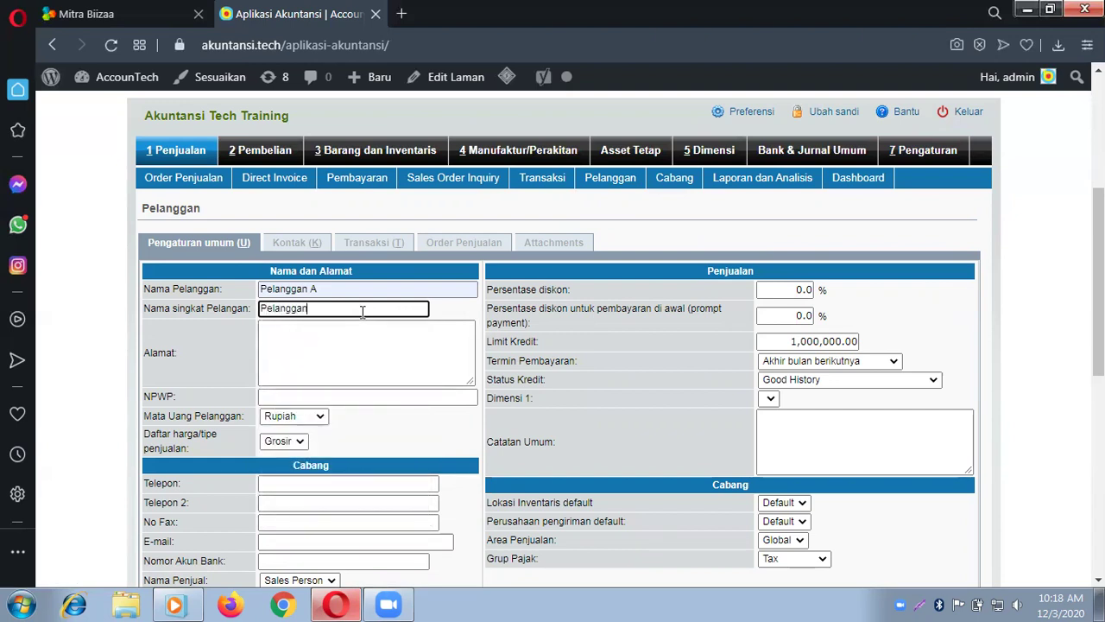
pyautogui.write(' A')
# Step: Enter the customer's street address and choose NPWP 00.000.000.000.000
pyautogui.click(369, 355)
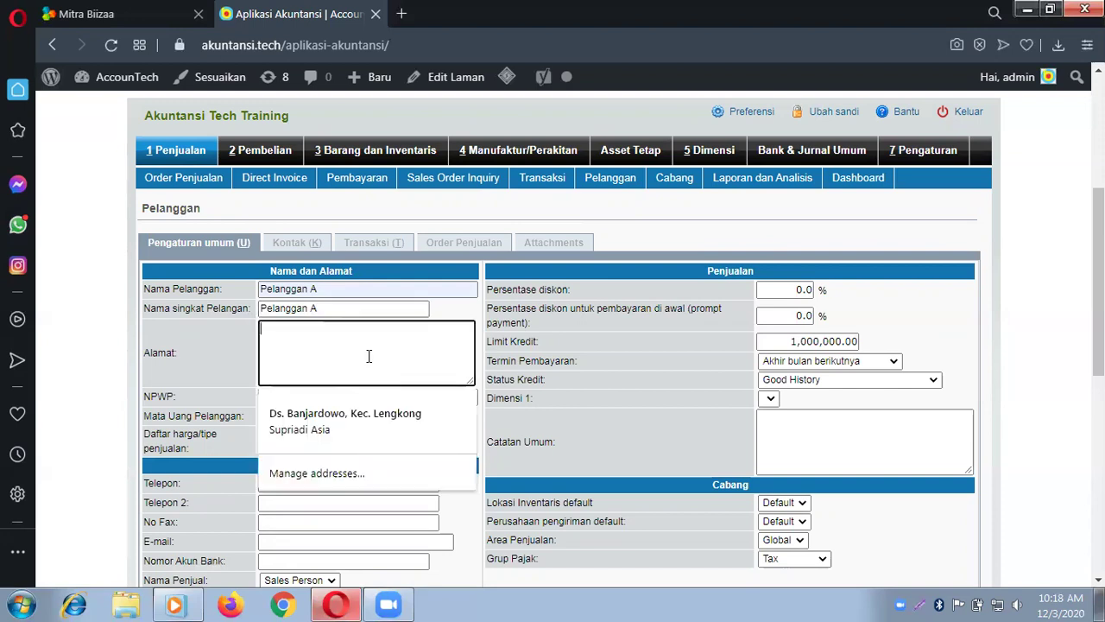
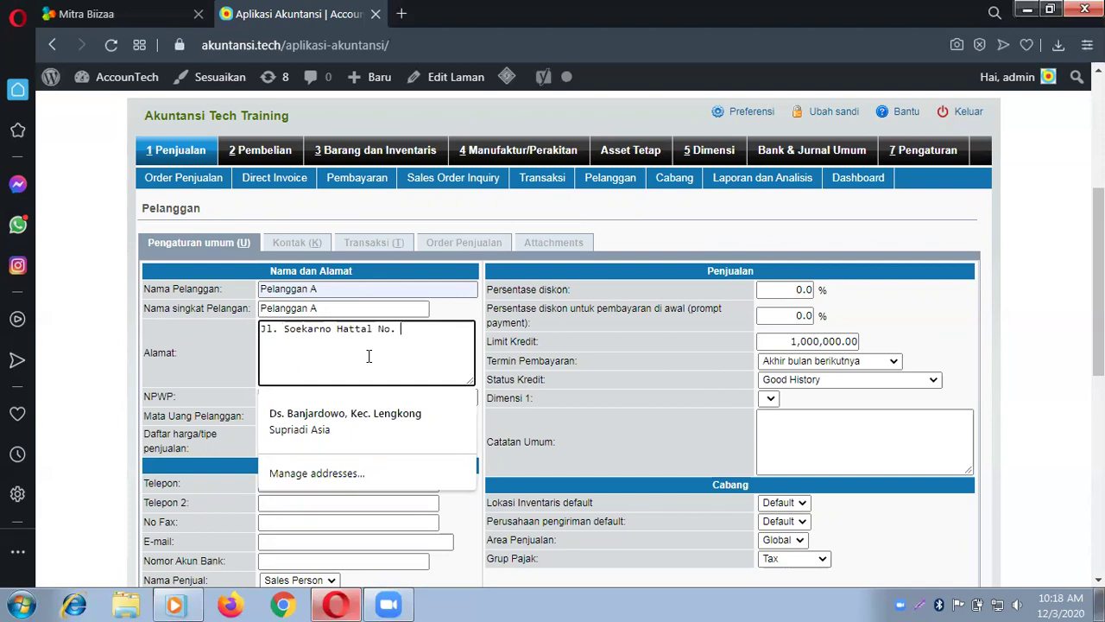
pyautogui.click(295, 395)
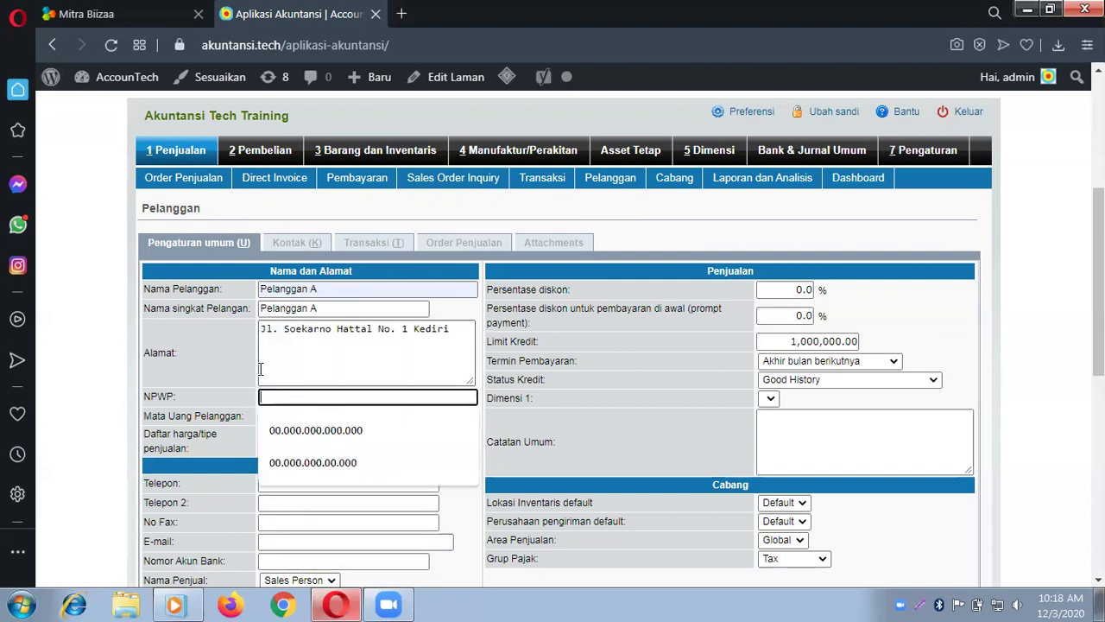
pyautogui.click(326, 442)
# Step: Keep Rupiah as the currency and set the sales price type to Ritel
pyautogui.scroll(-3, 276, 416)
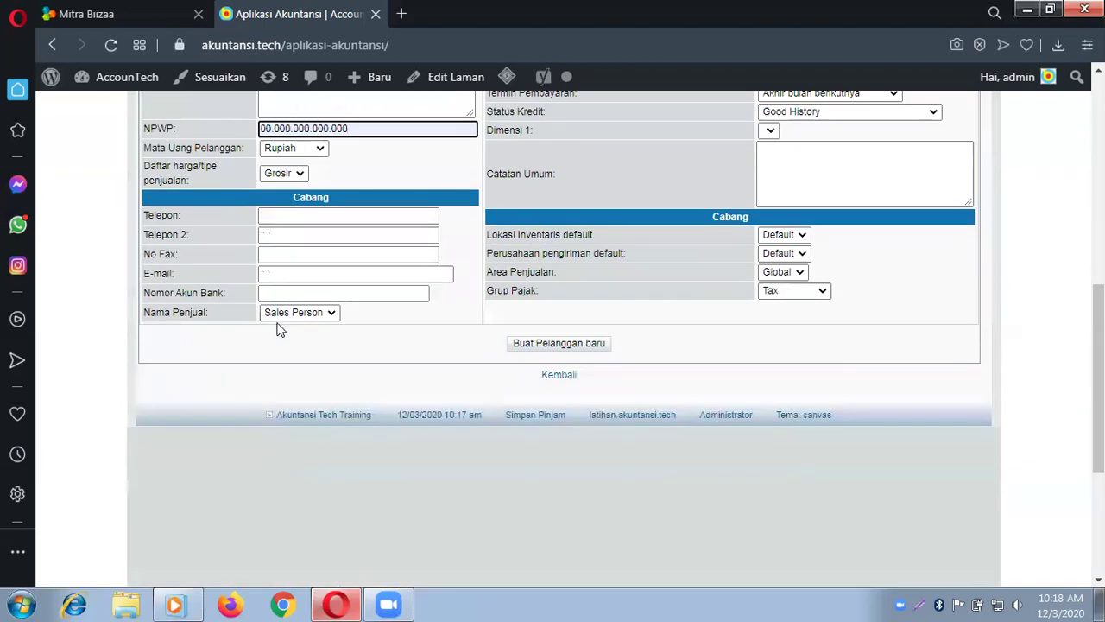
pyautogui.click(319, 149)
pyautogui.click(320, 149)
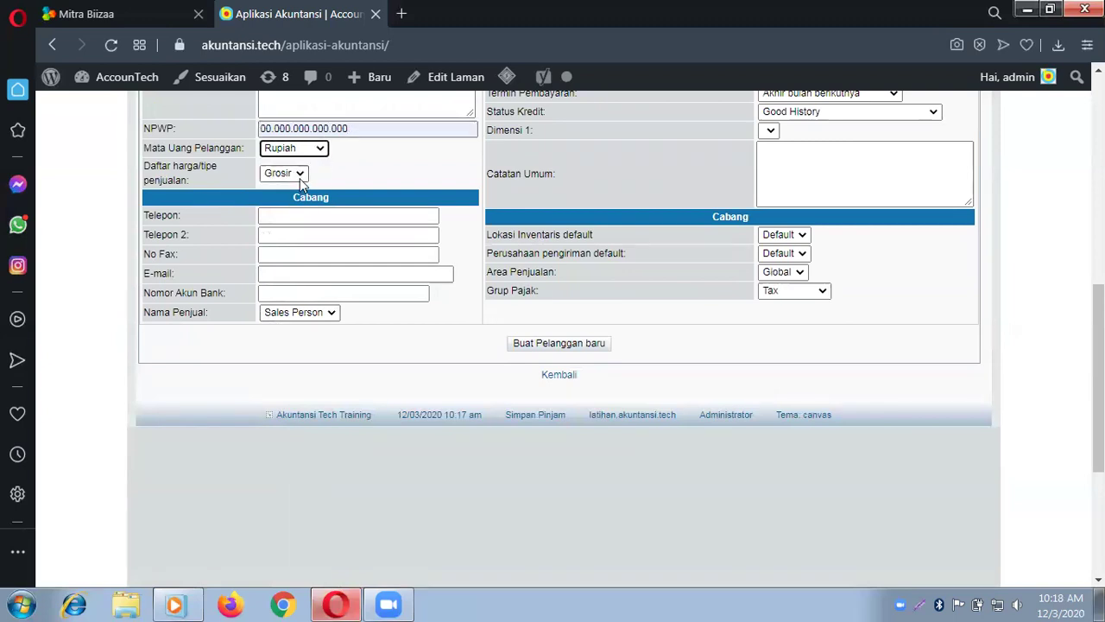
pyautogui.click(300, 177)
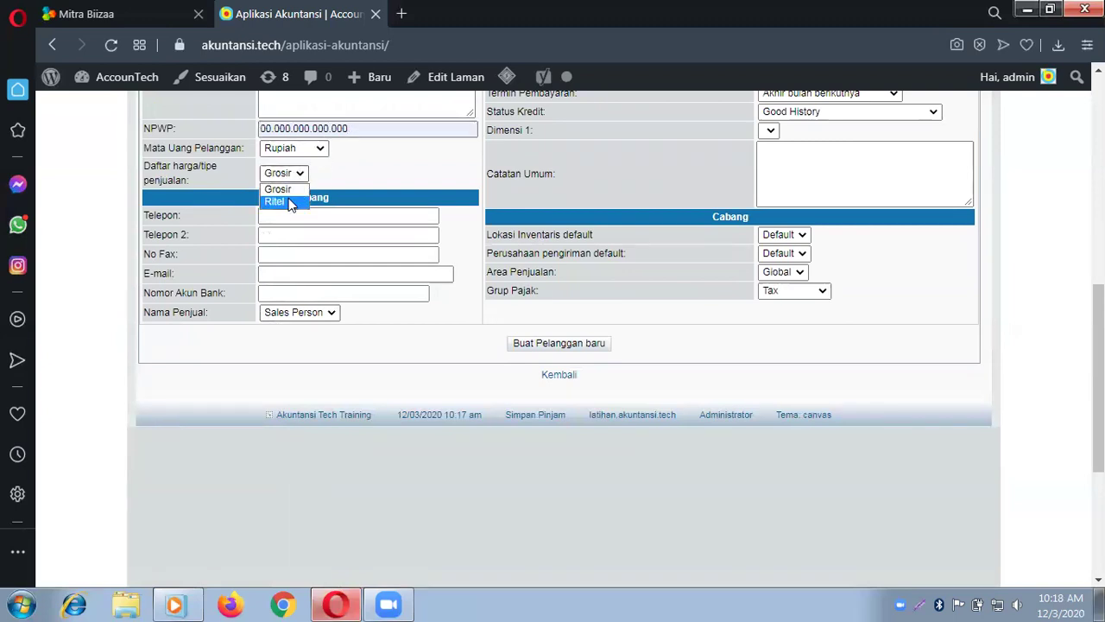
pyautogui.click(291, 202)
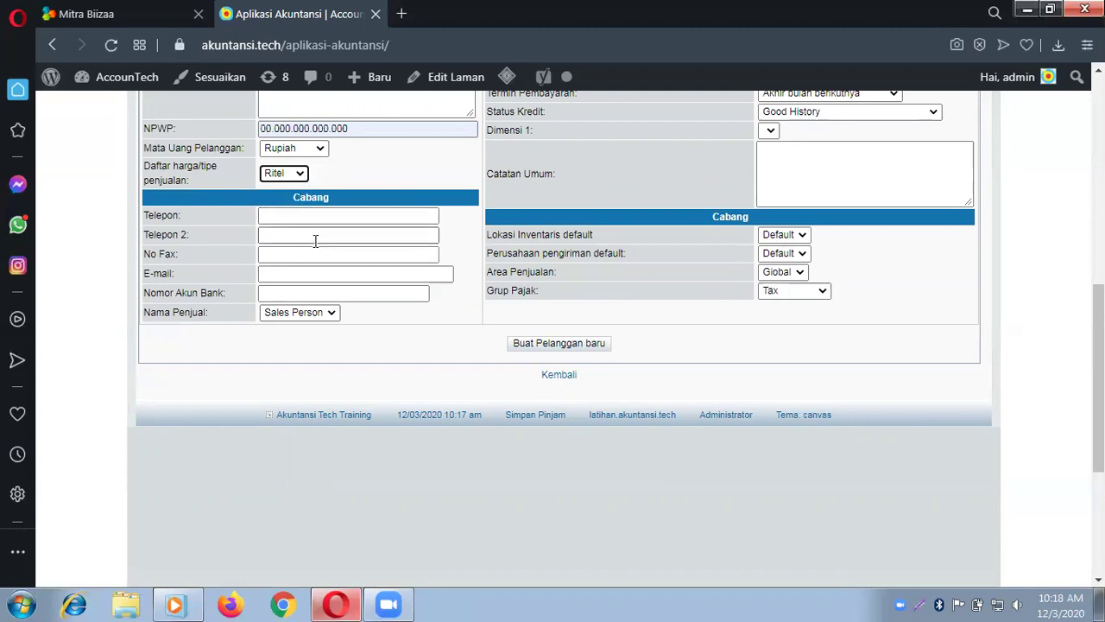
# Step: Fill in the branch contact's phone number and e-mail address
pyautogui.click(315, 216)
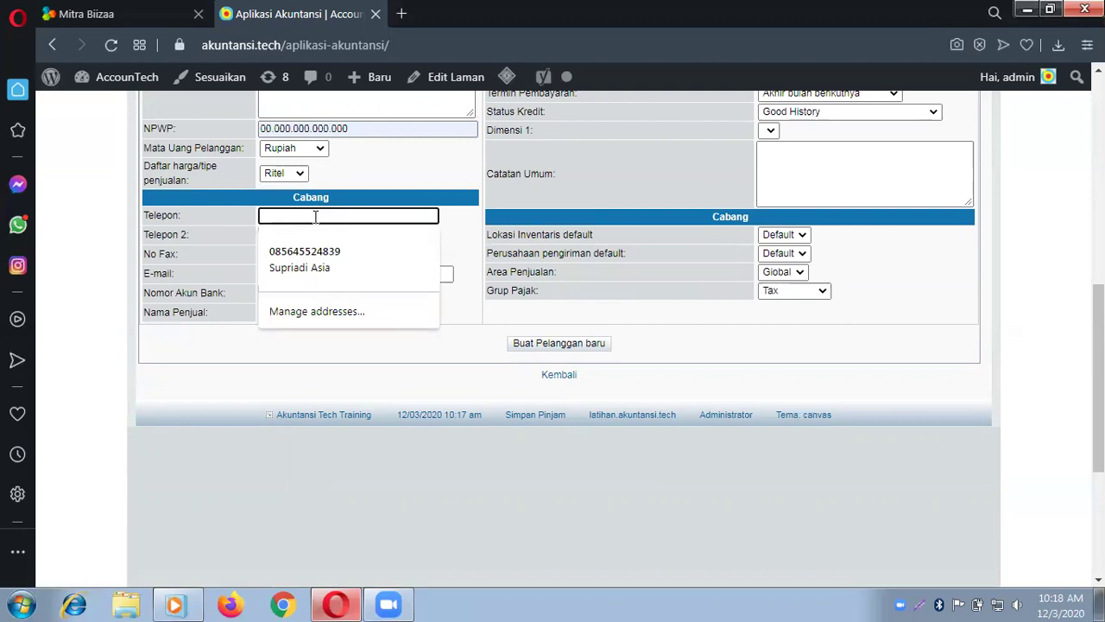
pyautogui.click(93, 224)
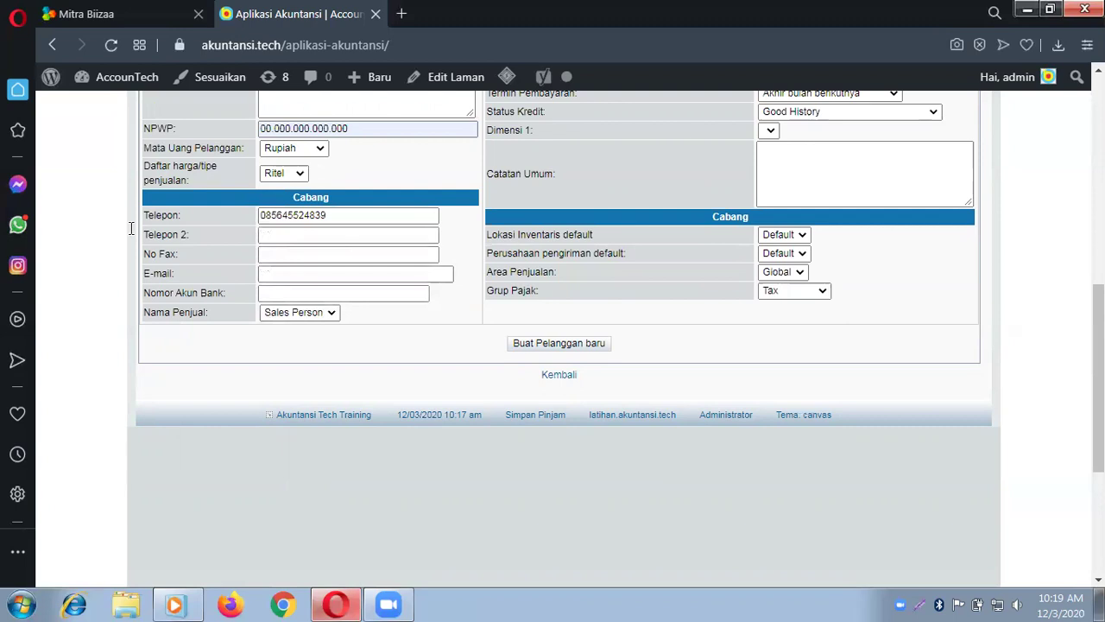
pyautogui.click(293, 270)
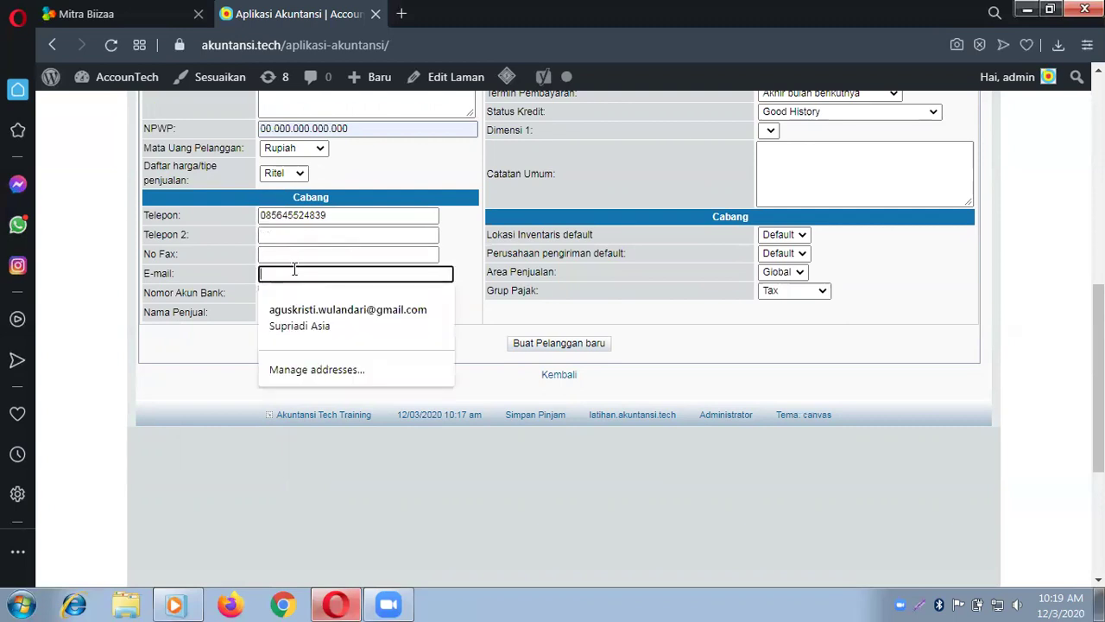
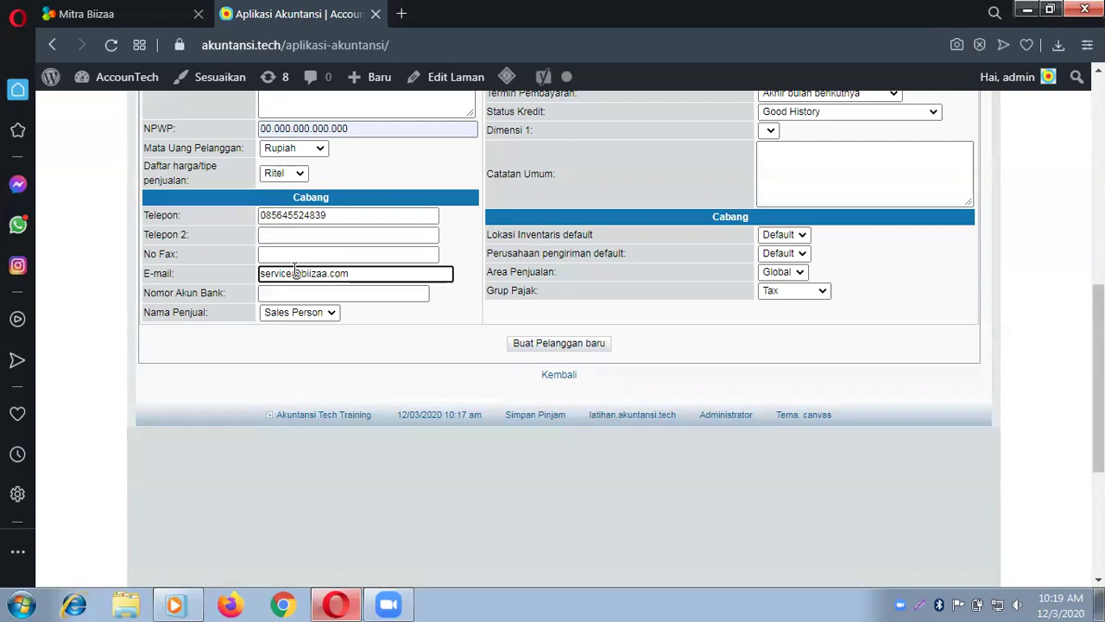
pyautogui.click(282, 372)
pyautogui.scroll(4, 282, 367)
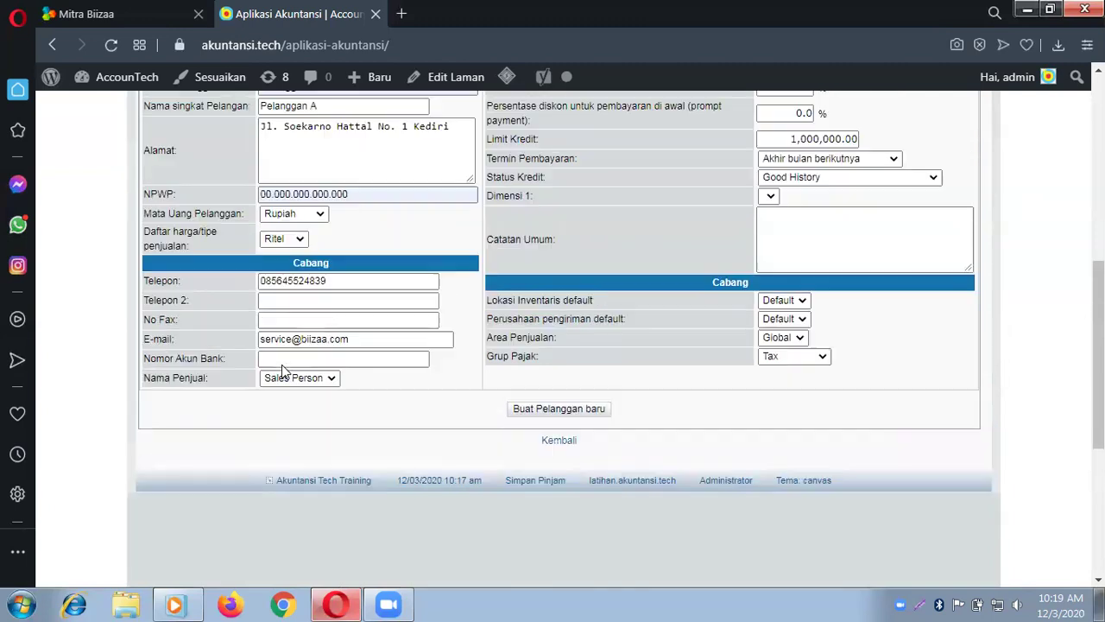
pyautogui.scroll(-1, 353, 267)
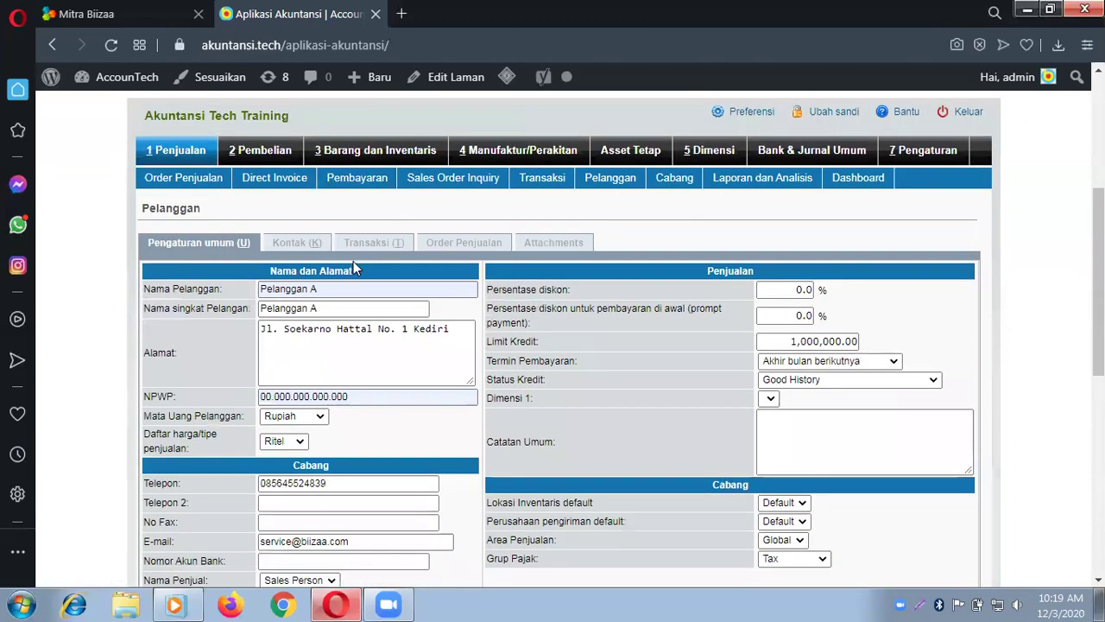
pyautogui.scroll(-2, 353, 261)
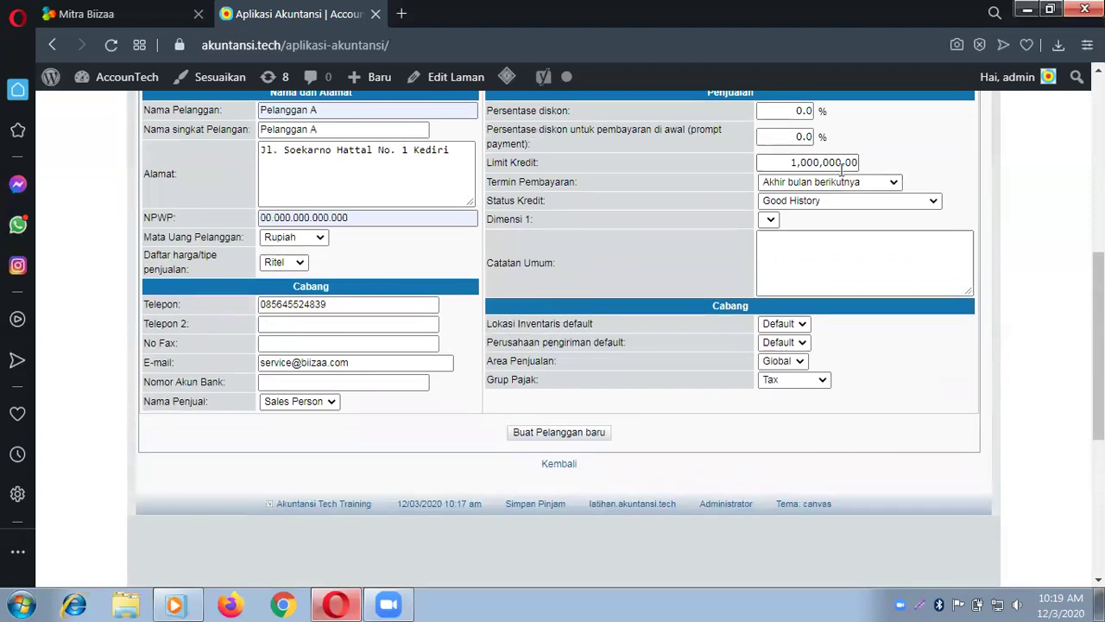
# Step: Replace the credit limit with 10000000 and choose tax group Tax Exempt
pyautogui.scroll(1, 840, 170)
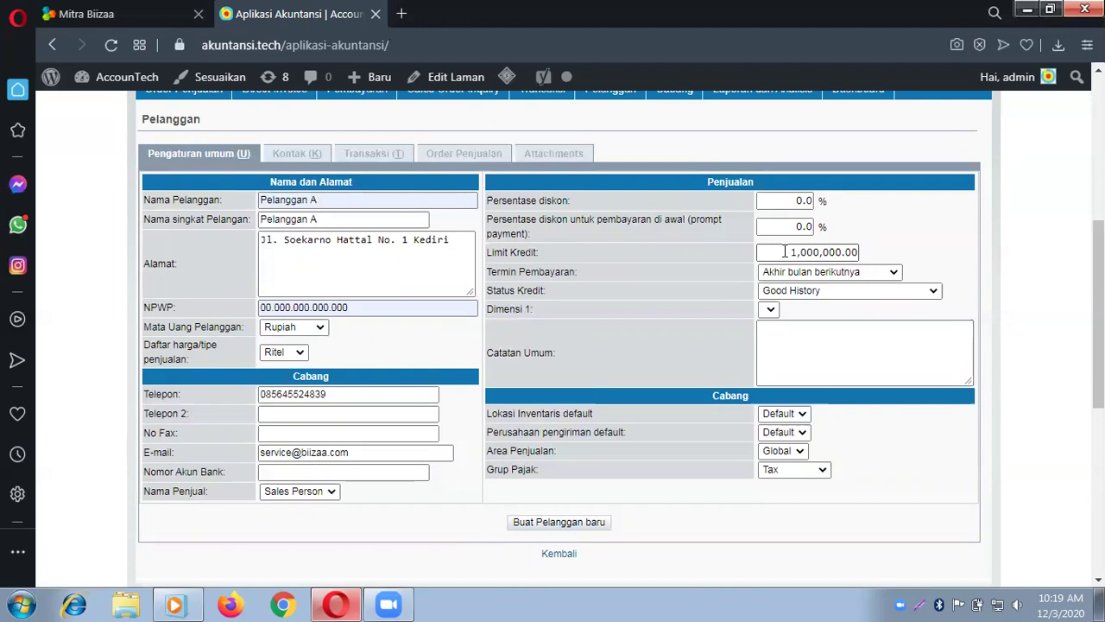
pyautogui.moveTo(784, 251); pyautogui.dragTo(900, 259)
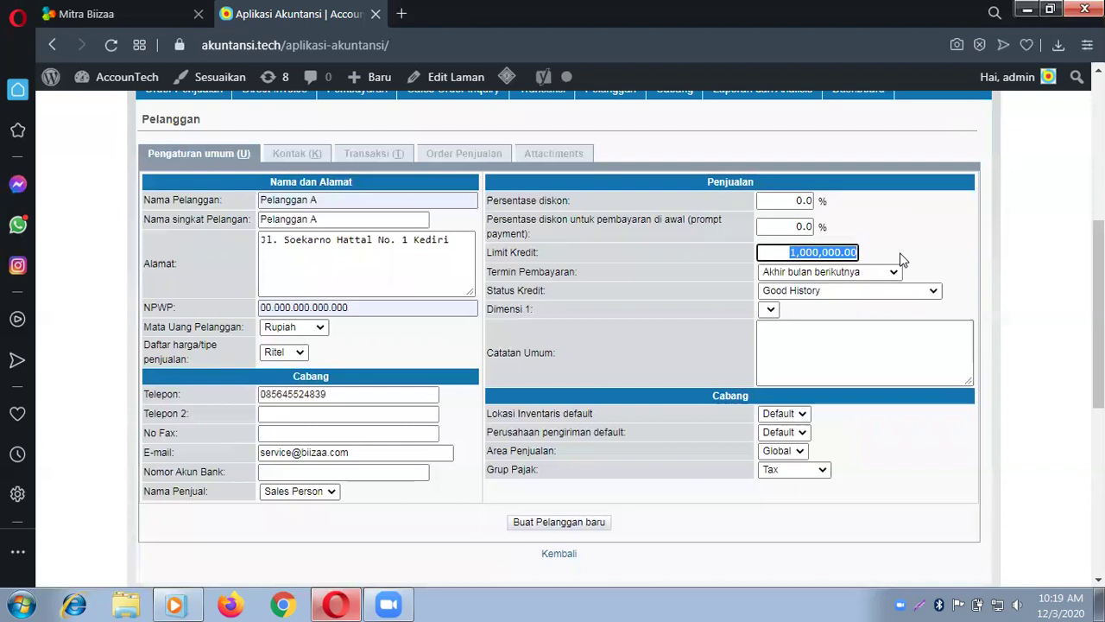
pyautogui.write('10')
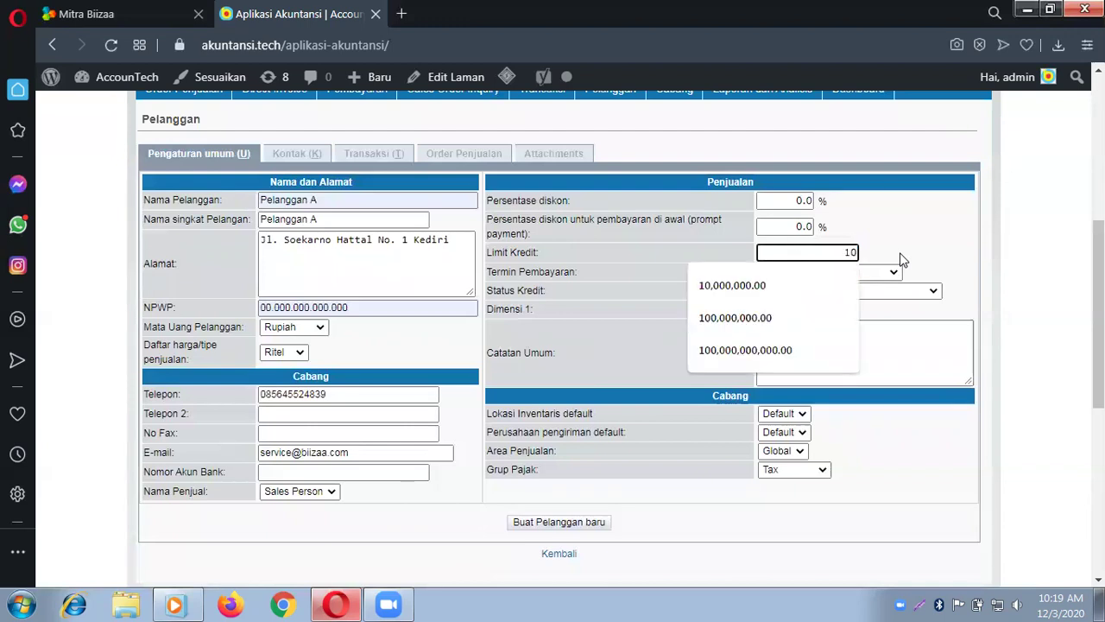
pyautogui.write('000000')
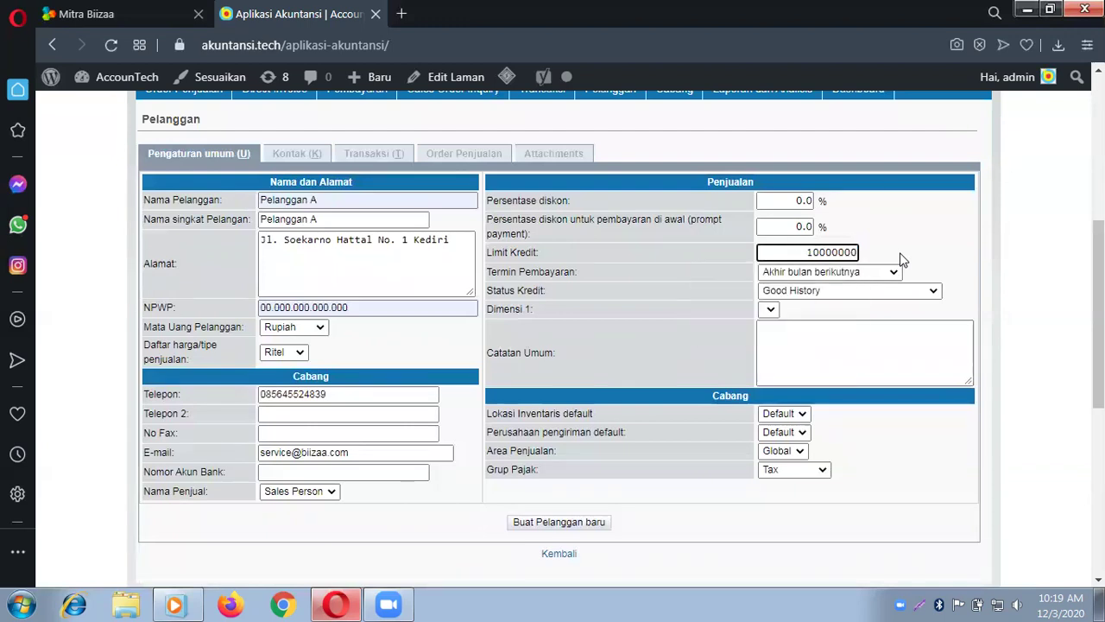
pyautogui.click(898, 249)
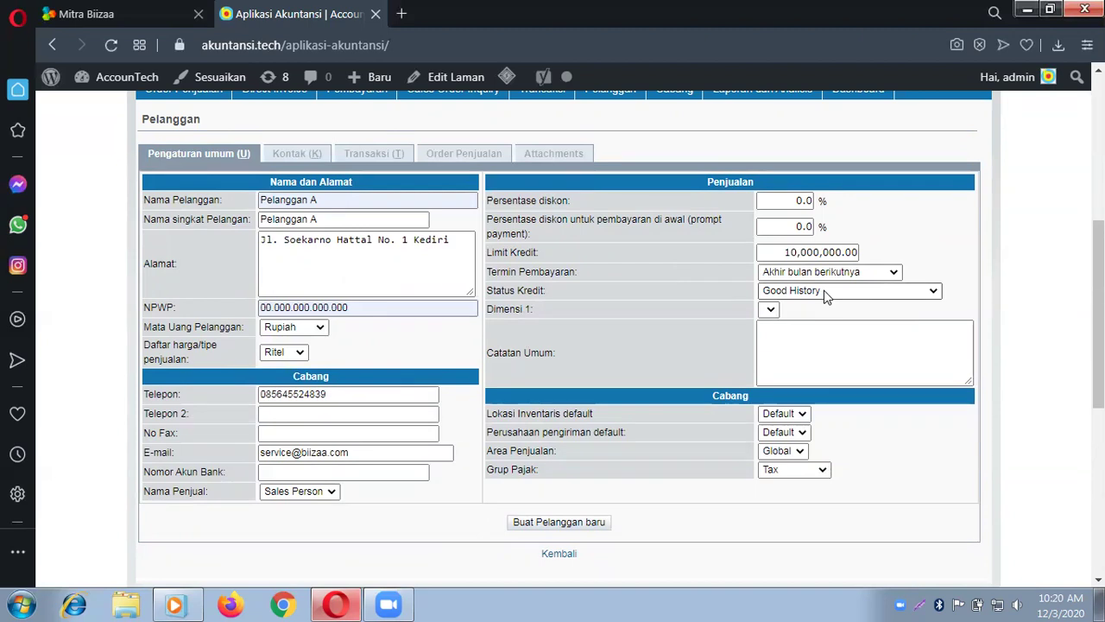
pyautogui.click(797, 474)
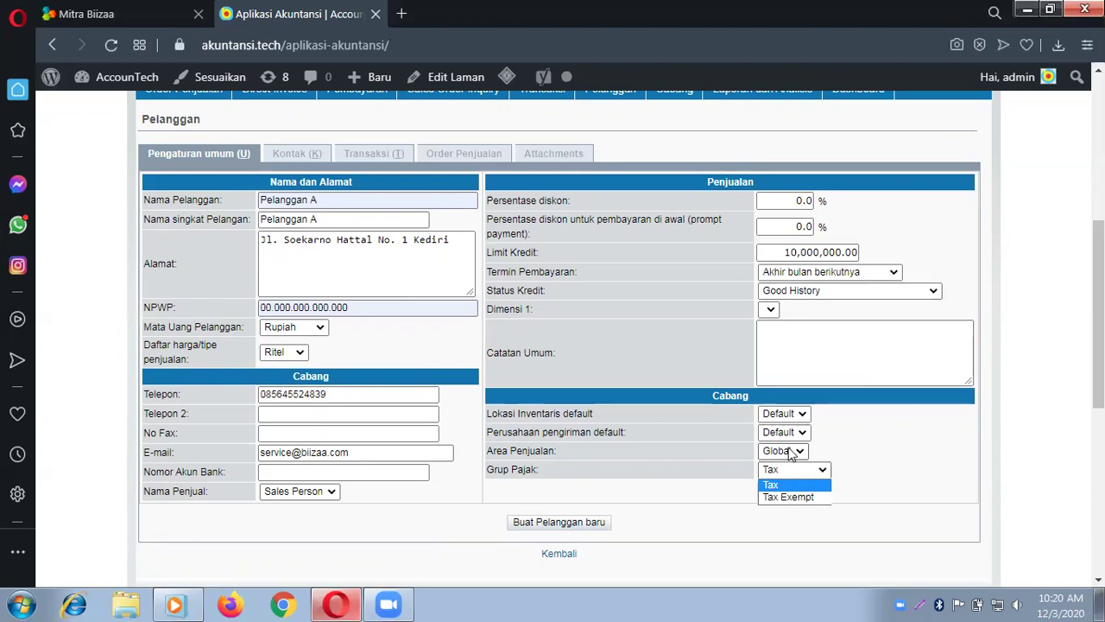
pyautogui.click(803, 499)
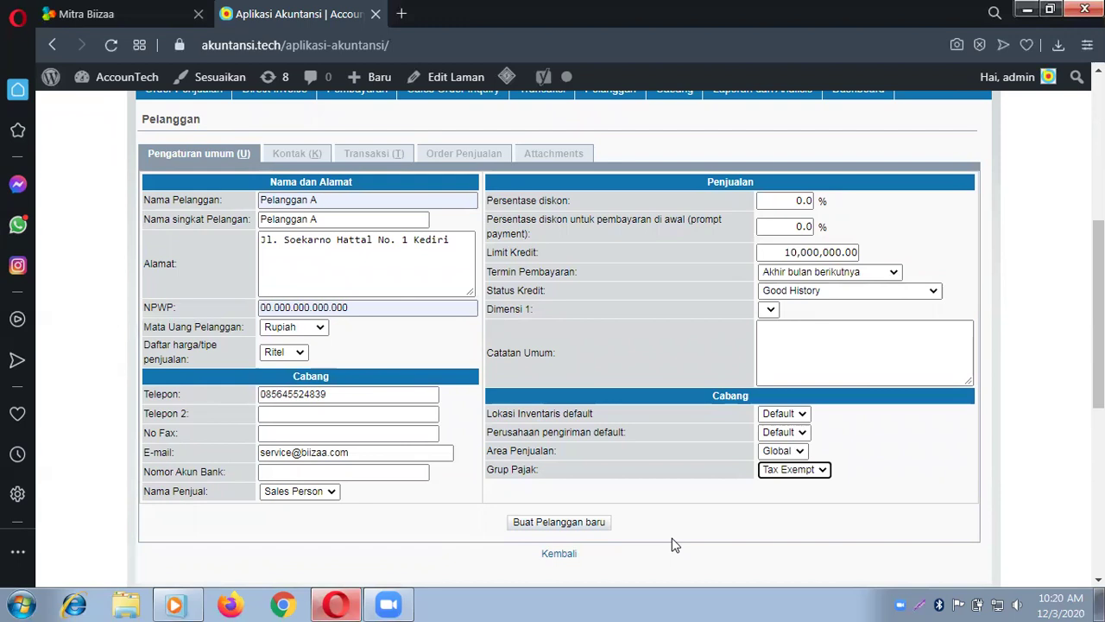
# Step: Save Pelanggan A as a new customer record
pyautogui.click(561, 526)
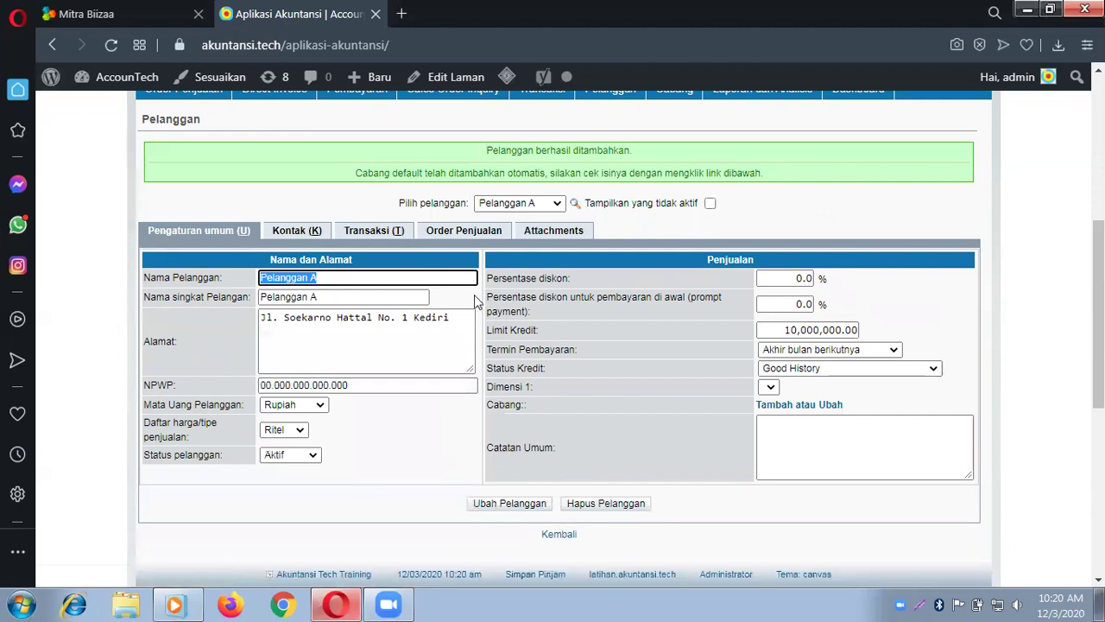
pyautogui.click(557, 202)
pyautogui.click(557, 202)
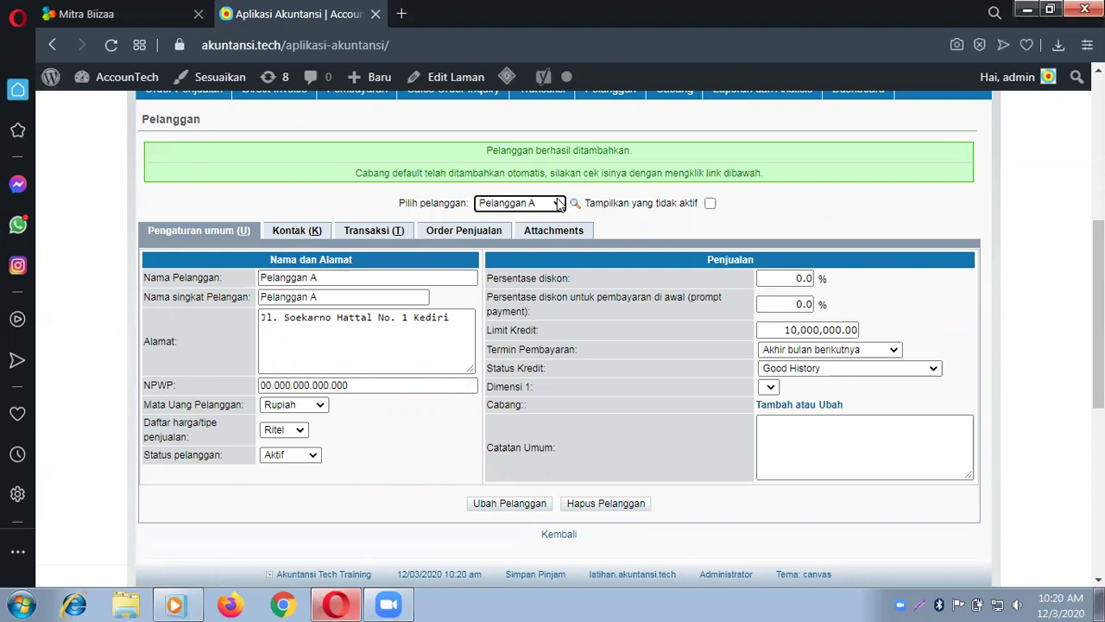
pyautogui.scroll(2, 557, 203)
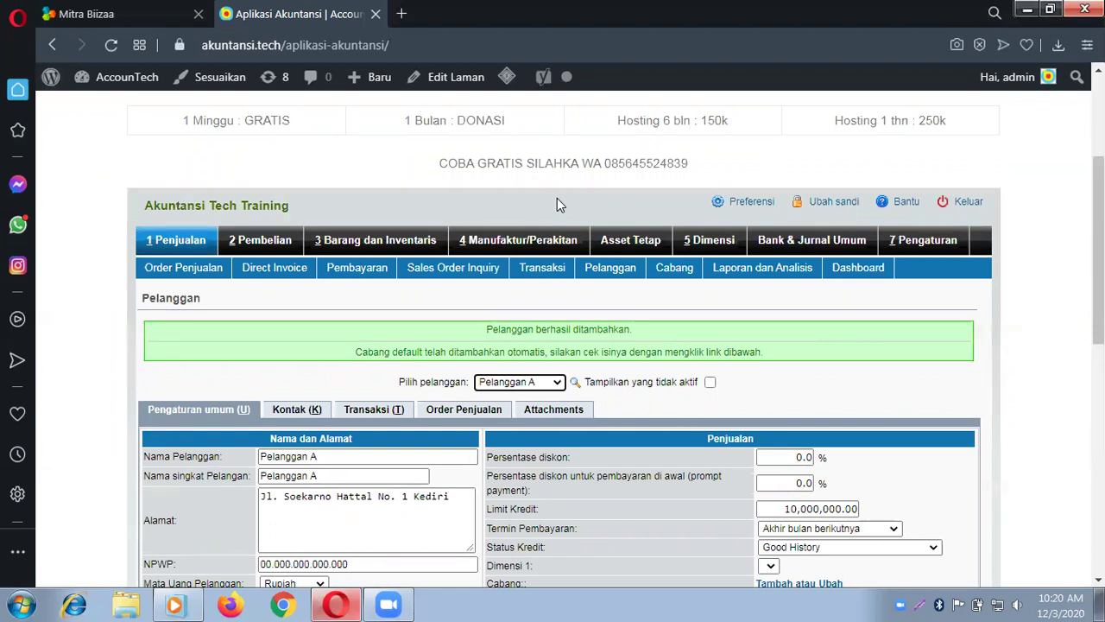
# Step: Open Pengaturan Cabang under Penjualan to view Pelanggan A's default branch
pyautogui.click(175, 246)
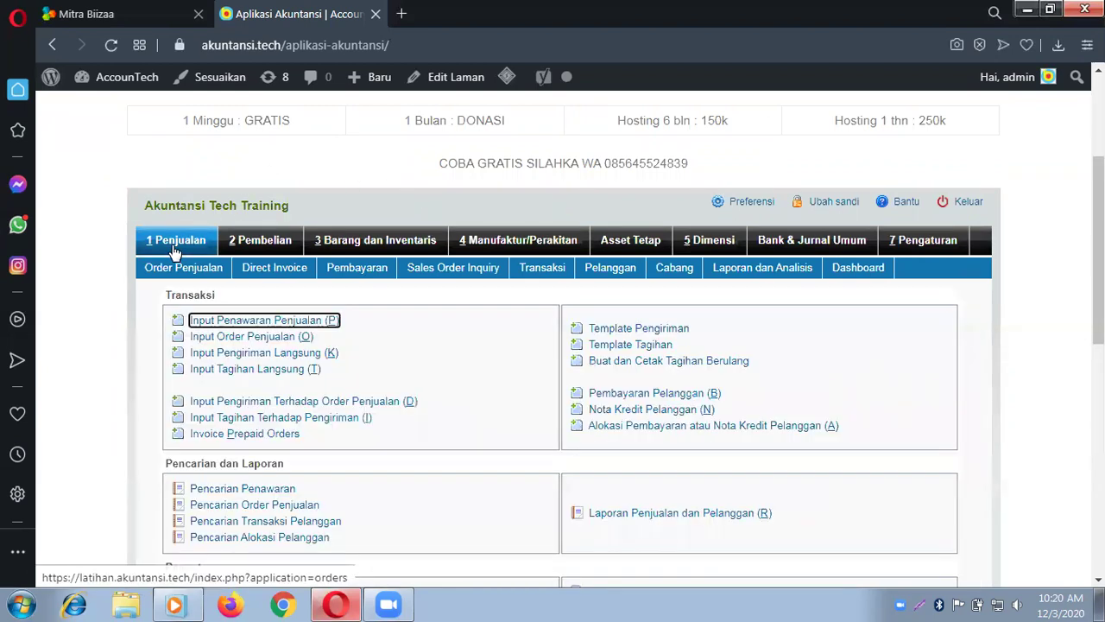
pyautogui.scroll(-5, 337, 367)
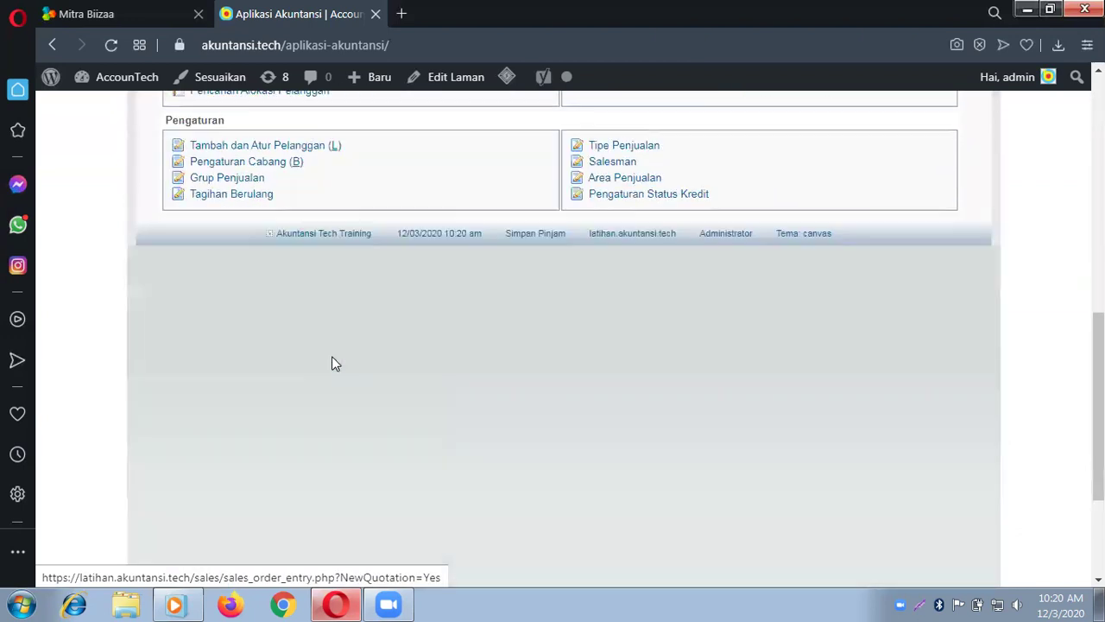
pyautogui.click(276, 169)
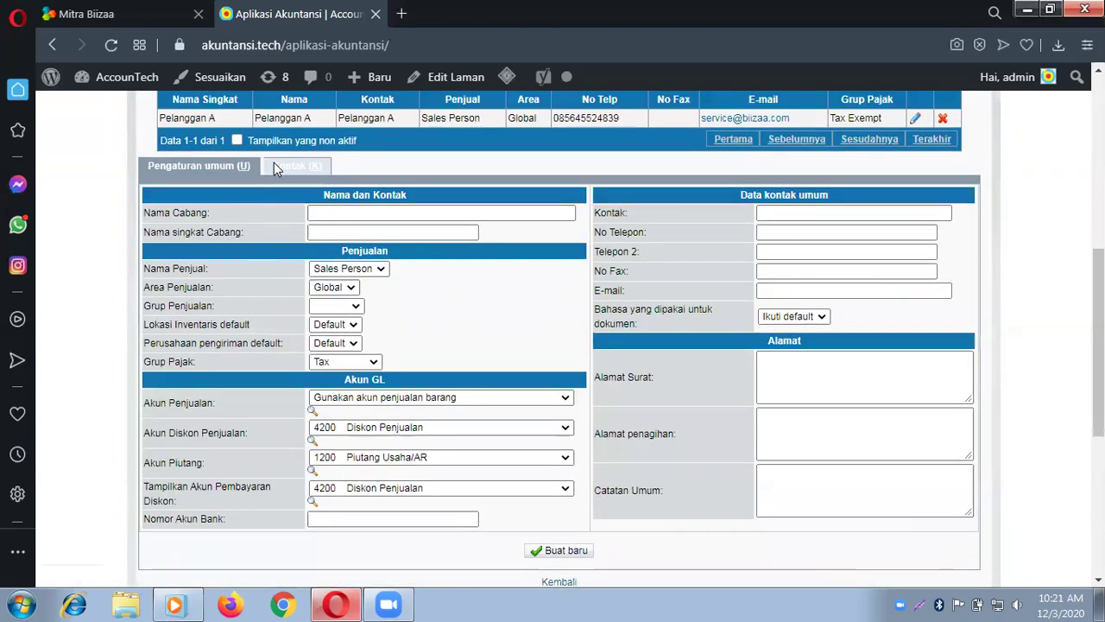
pyautogui.scroll(1, 535, 186)
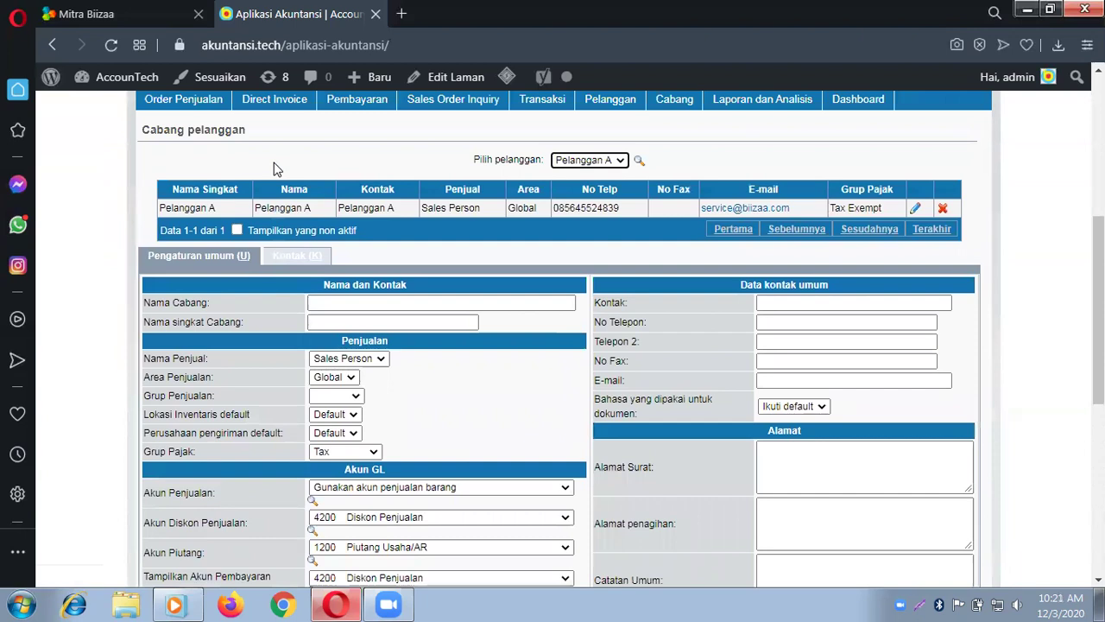
# Step: Load Pelanggan A's branch row for editing and save it with Simpan
pyautogui.click(916, 208)
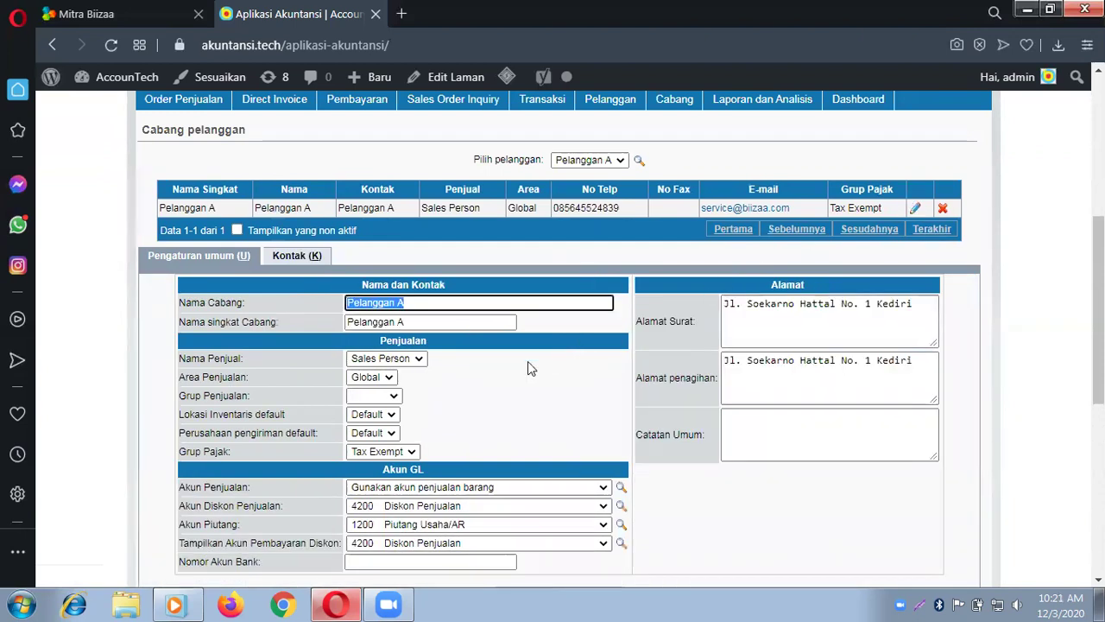
pyautogui.scroll(-3, 528, 362)
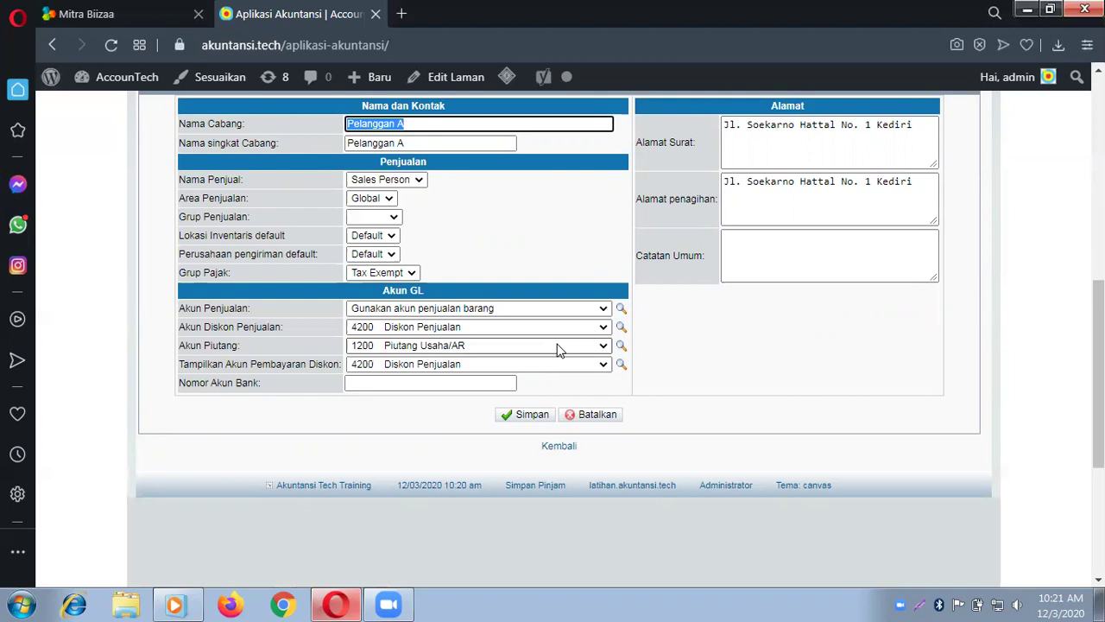
pyautogui.click(521, 420)
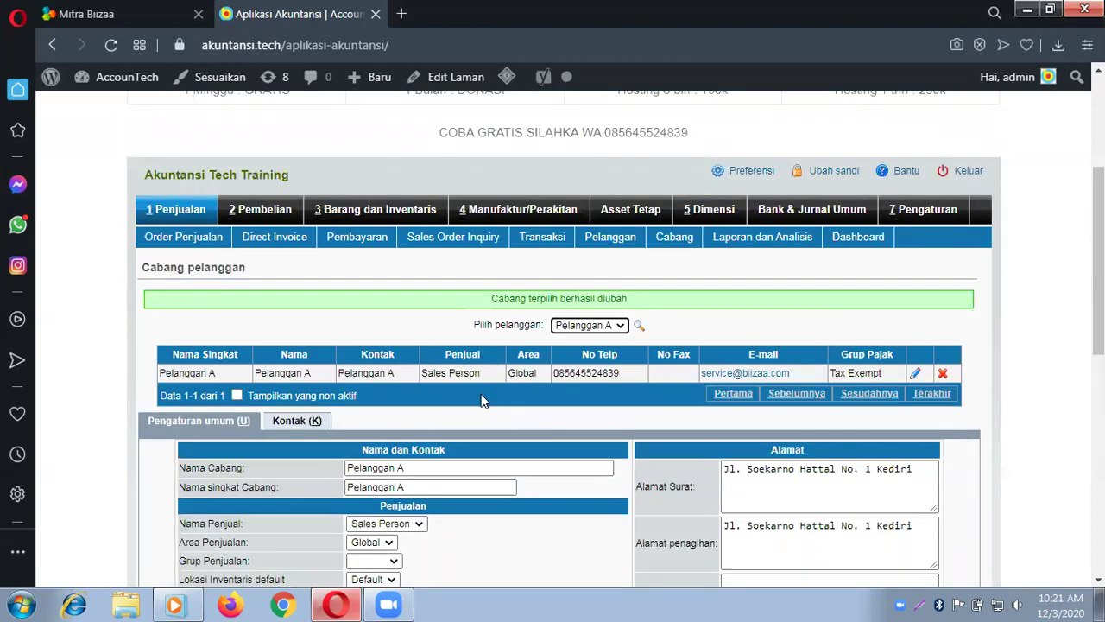
pyautogui.scroll(3, 481, 400)
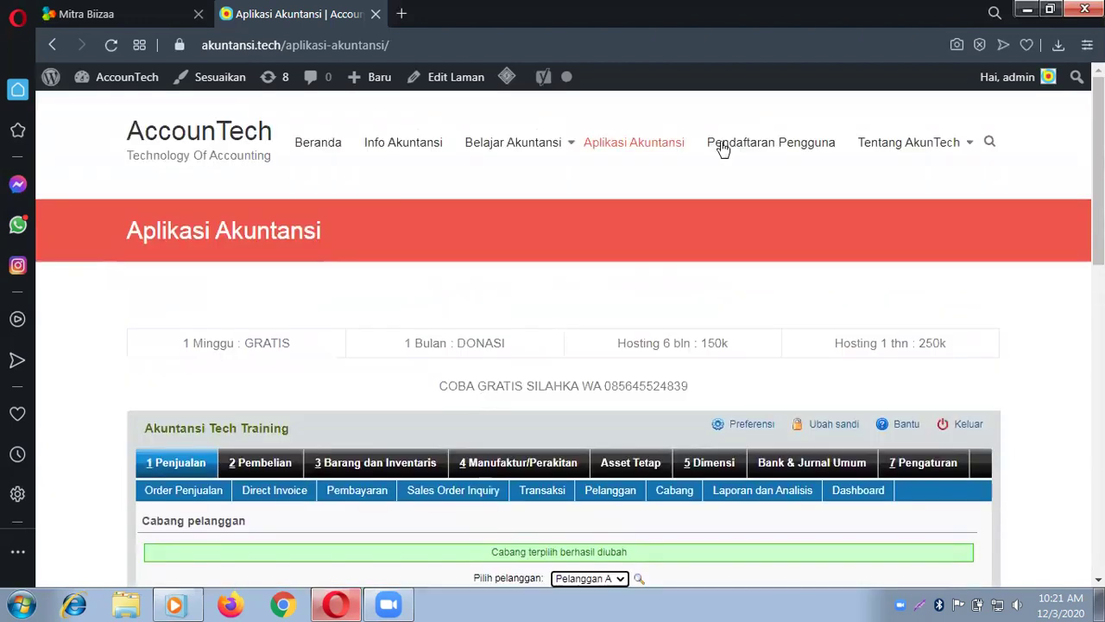
# Step: Start a blank Input Jurnal entry from the Bank & Jurnal Umum module
pyautogui.scroll(-2, 777, 281)
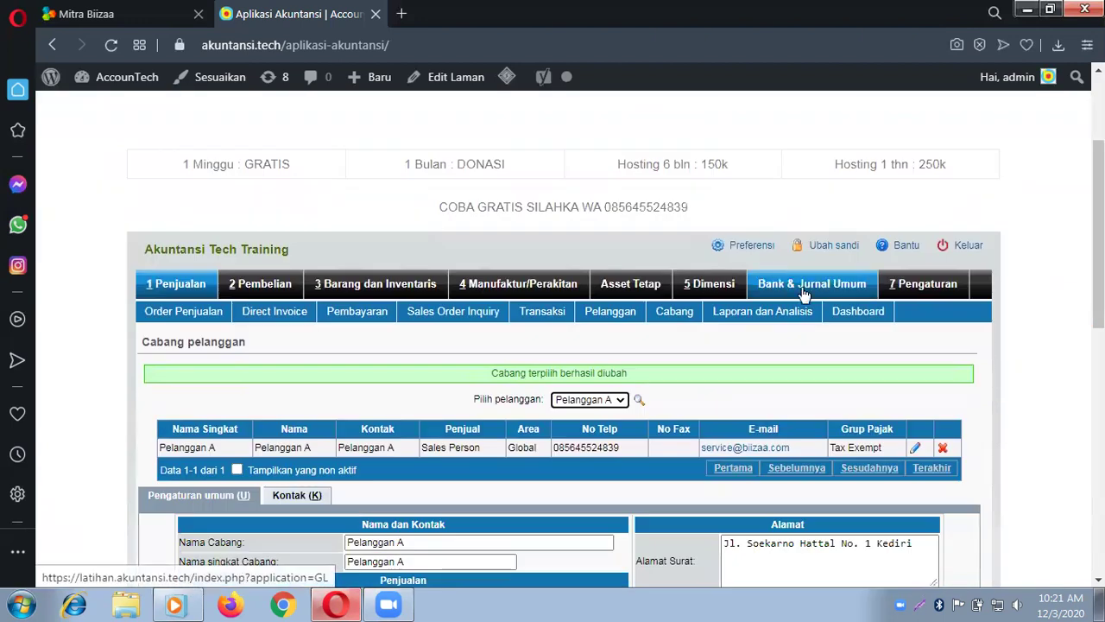
pyautogui.click(818, 289)
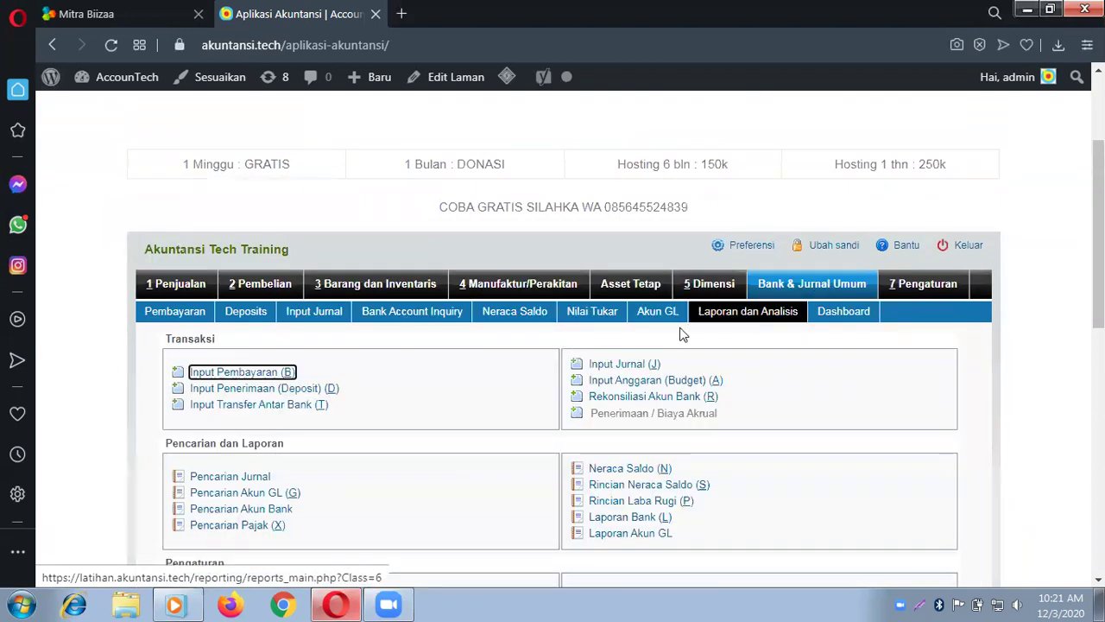
pyautogui.click(618, 366)
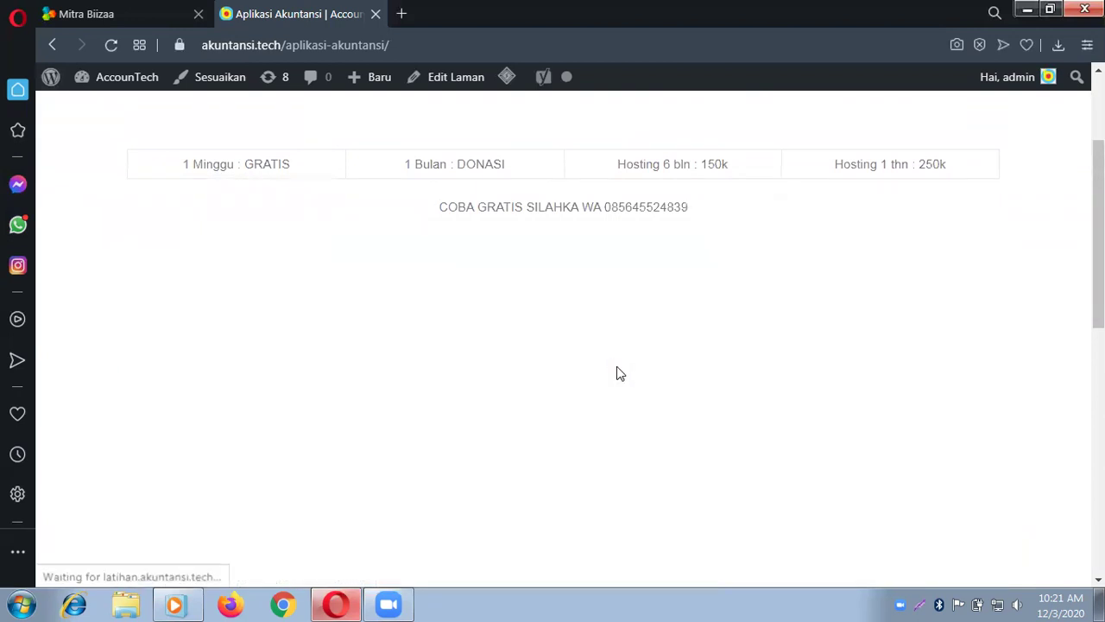
pyautogui.scroll(-2, 504, 360)
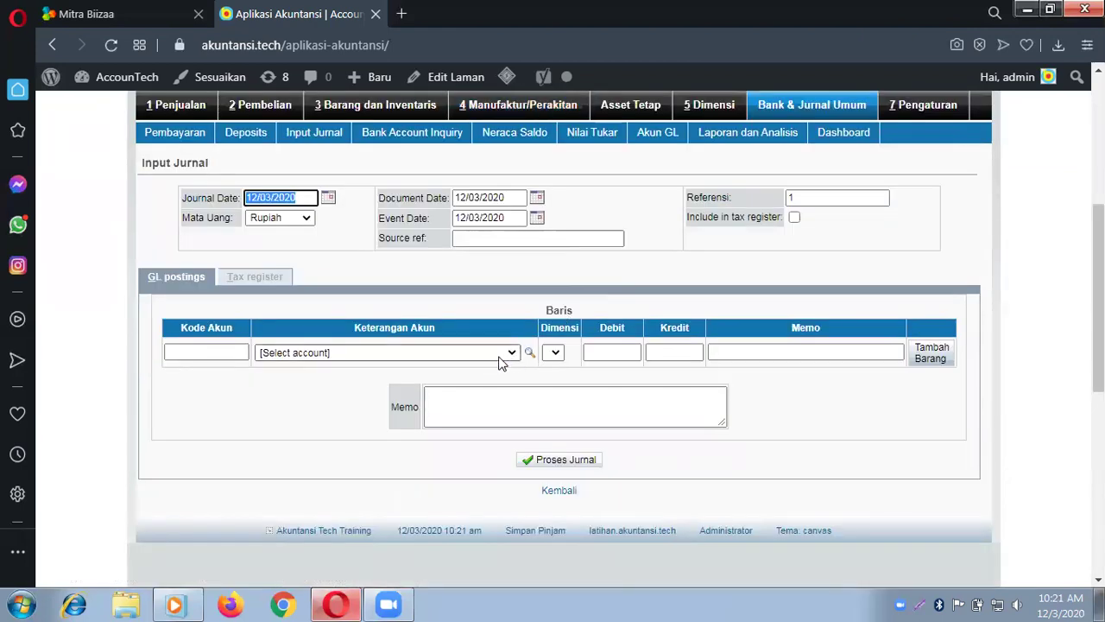
# Step: Fill the first journal line with account 1200 Piutang Usaha/AR and counterparty Pelanggan A, memo empty
pyautogui.click(504, 361)
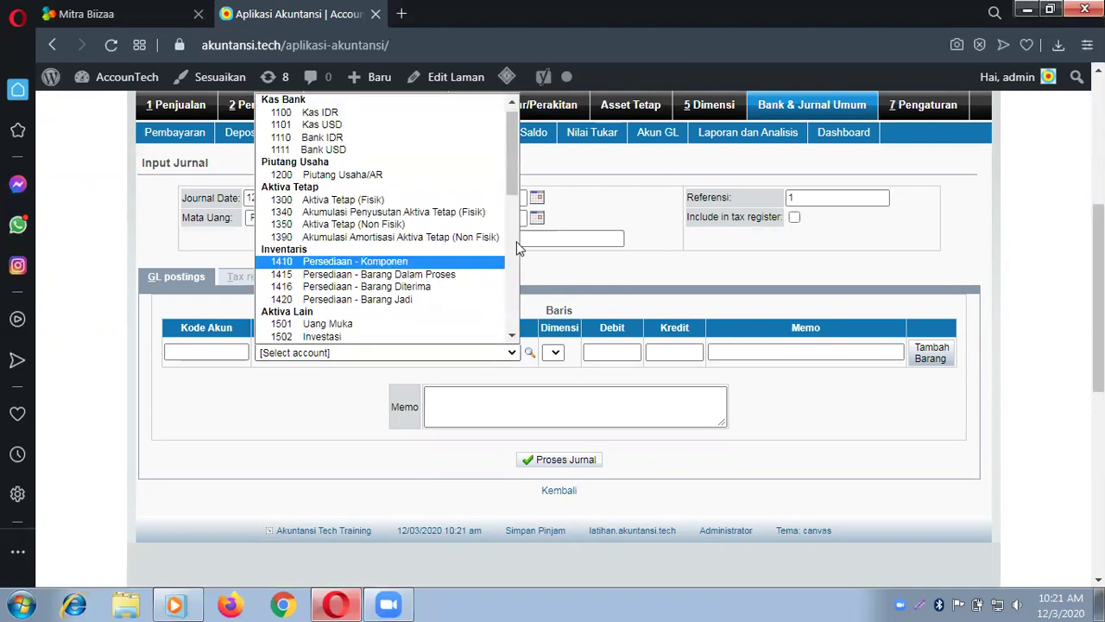
pyautogui.click(412, 176)
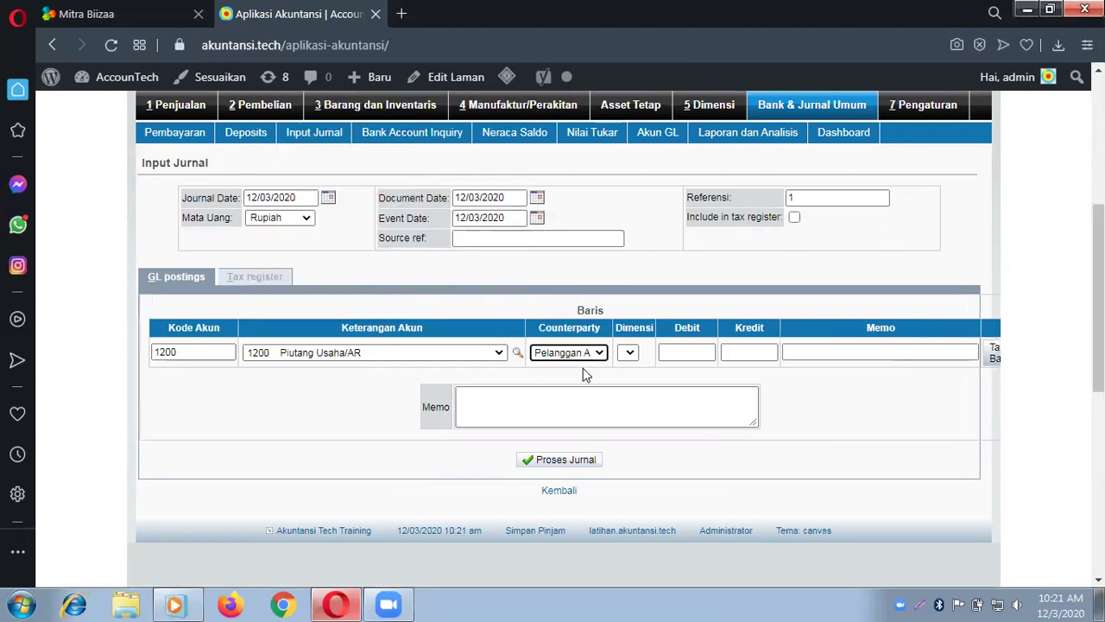
pyautogui.click(600, 354)
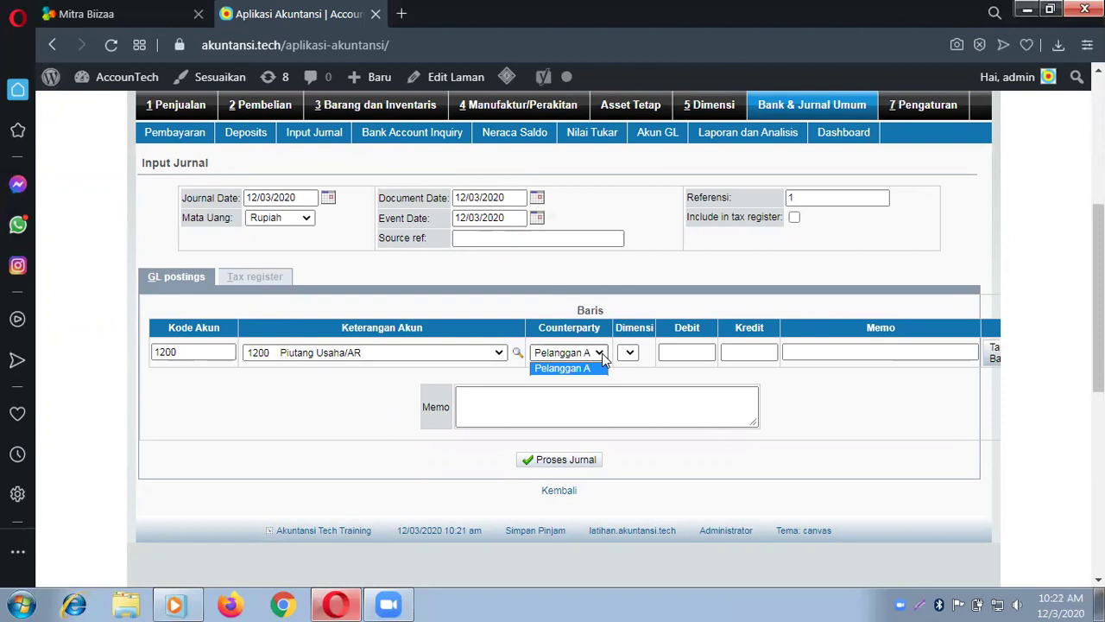
pyautogui.click(704, 352)
pyautogui.click(750, 356)
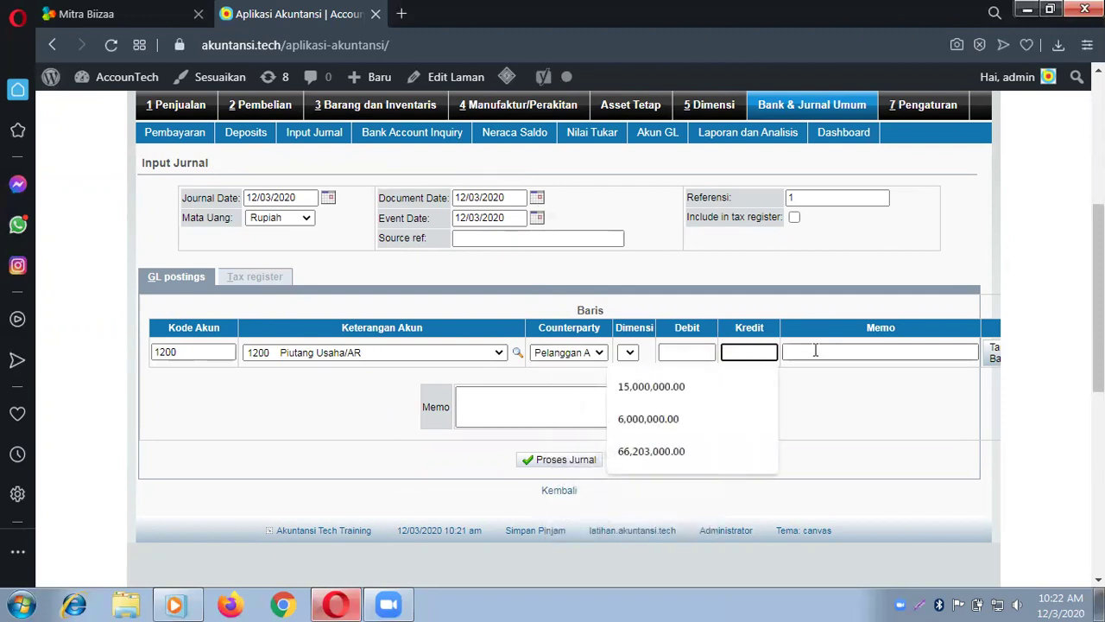
pyautogui.press('Tab')
pyautogui.click(676, 351)
pyautogui.click(740, 353)
pyautogui.click(804, 351)
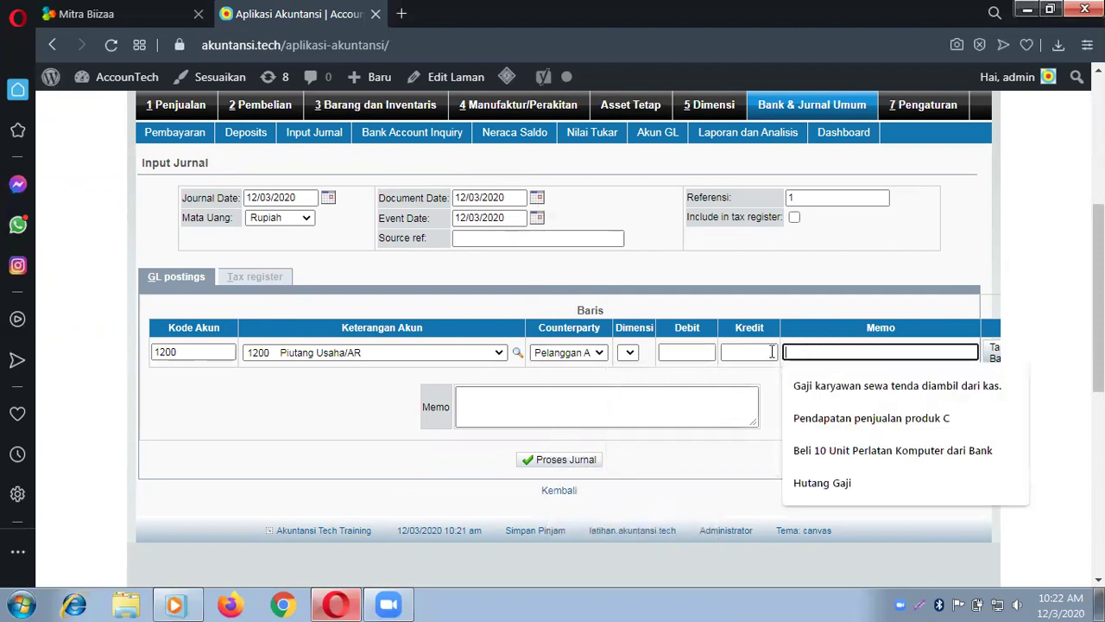
pyautogui.click(258, 424)
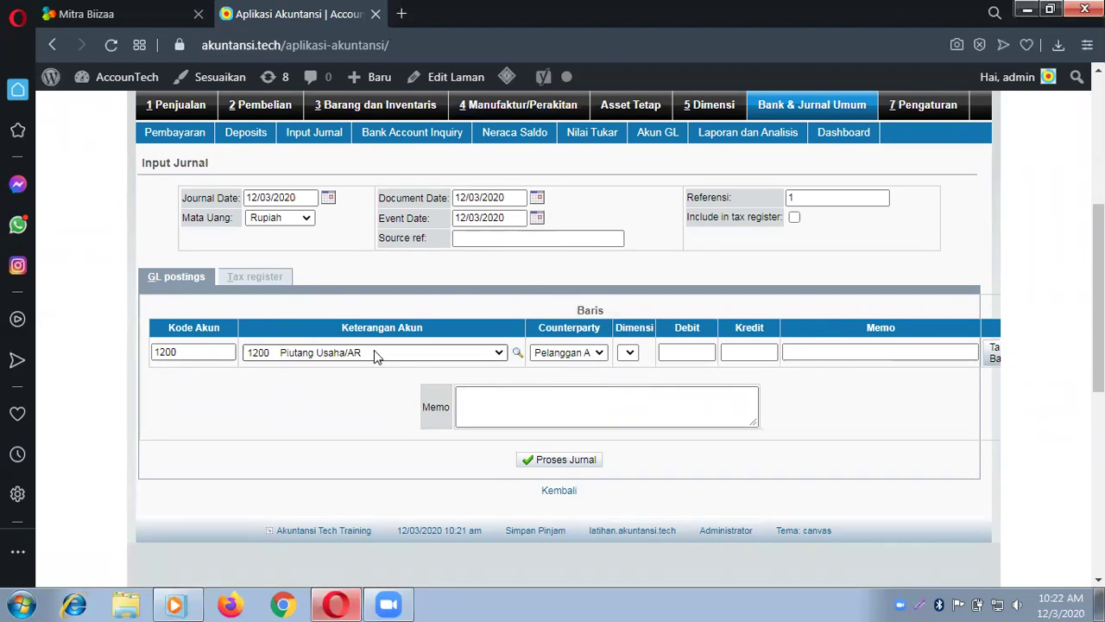
# Step: In Akun Jurnal Umum, change account 1200's name to 'Piutang Kredit Mikro' and save with Perbarui Akun
pyautogui.scroll(1, 374, 350)
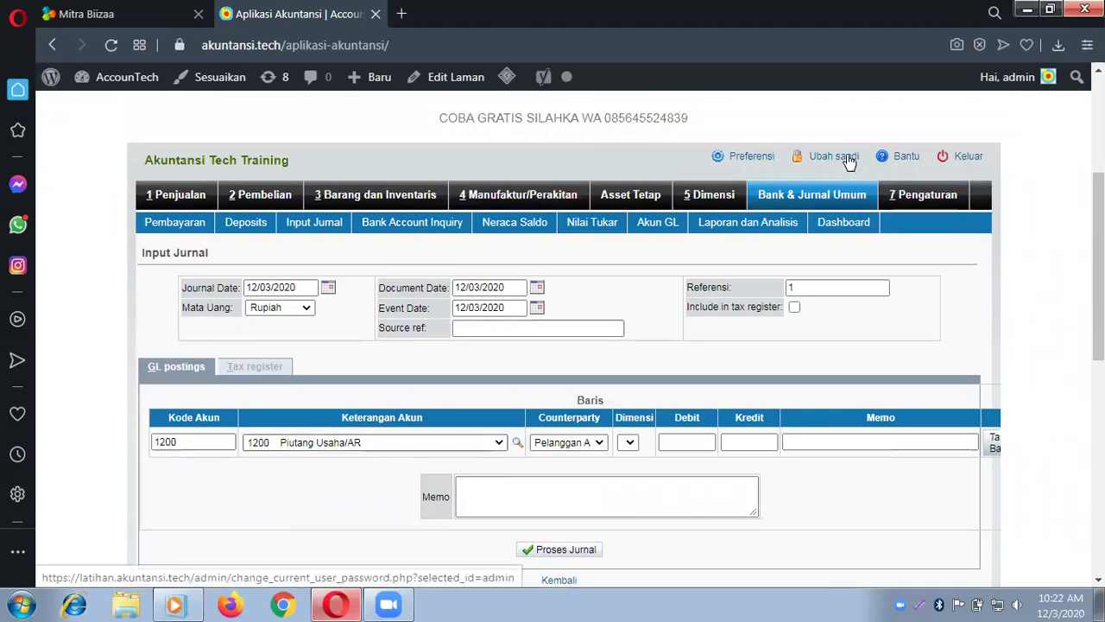
pyautogui.click(783, 198)
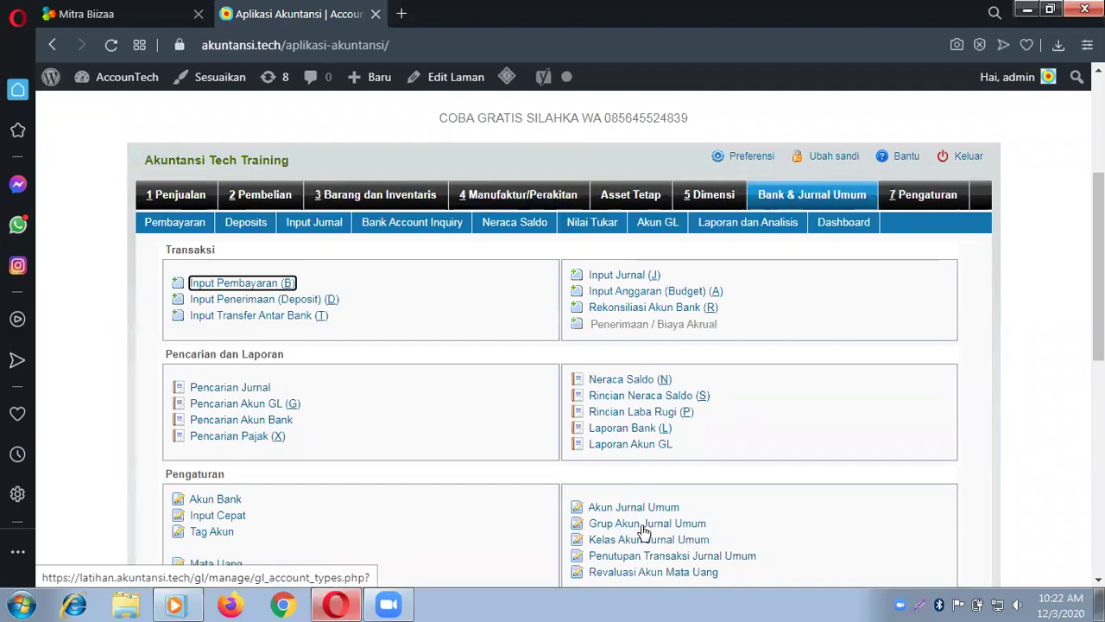
pyautogui.click(643, 509)
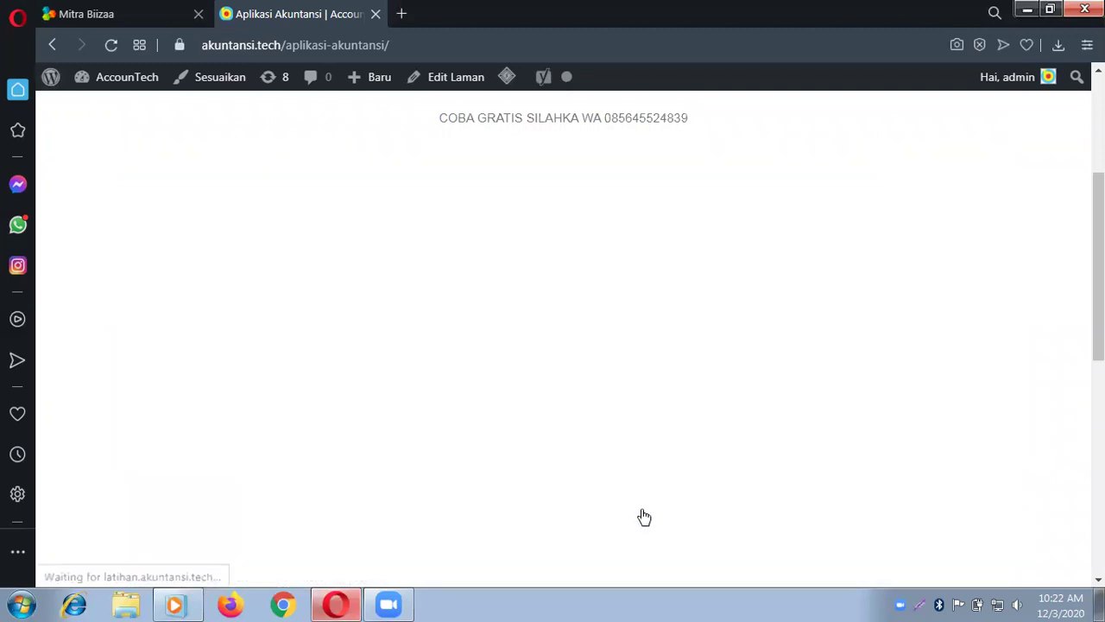
pyautogui.click(585, 287)
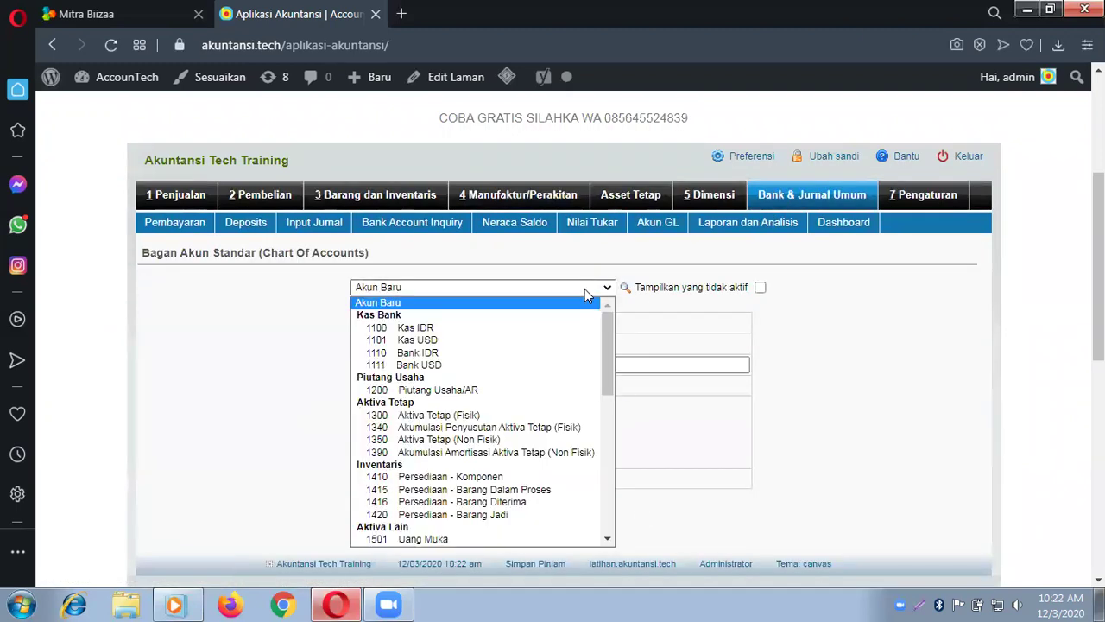
pyautogui.click(510, 394)
pyautogui.click(525, 362)
pyautogui.press('BackSpace')
pyautogui.press('BackSpace')
pyautogui.press('BackSpace')
pyautogui.press('BackSpace')
pyautogui.press('BackSpace')
pyautogui.press('BackSpace')
pyautogui.press('BackSpace')
pyautogui.press('BackSpace')
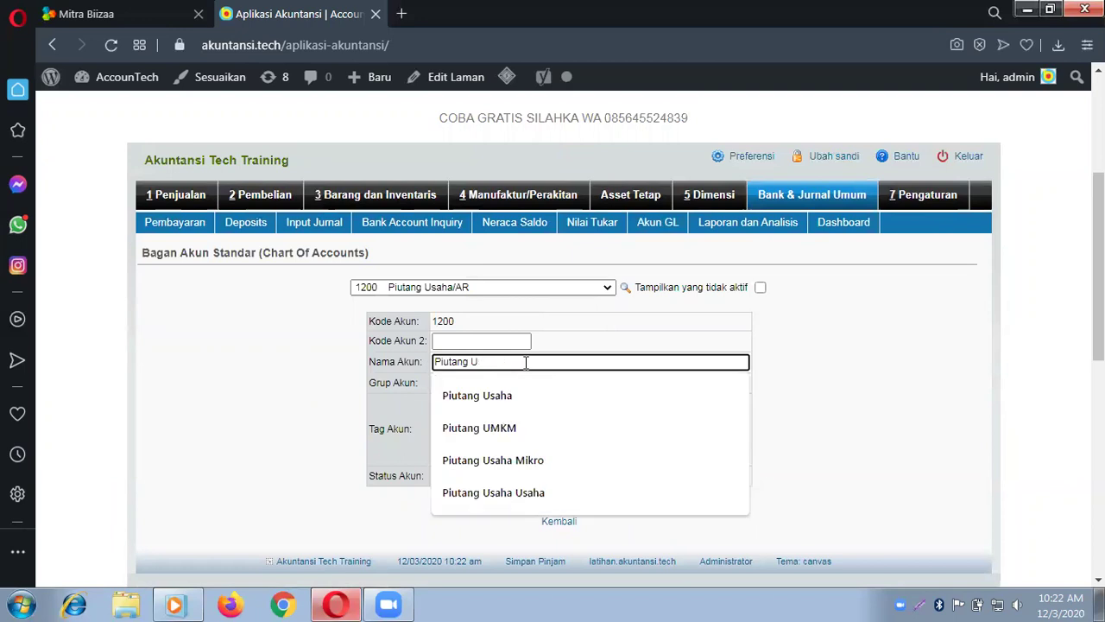
pyautogui.write('Kre')
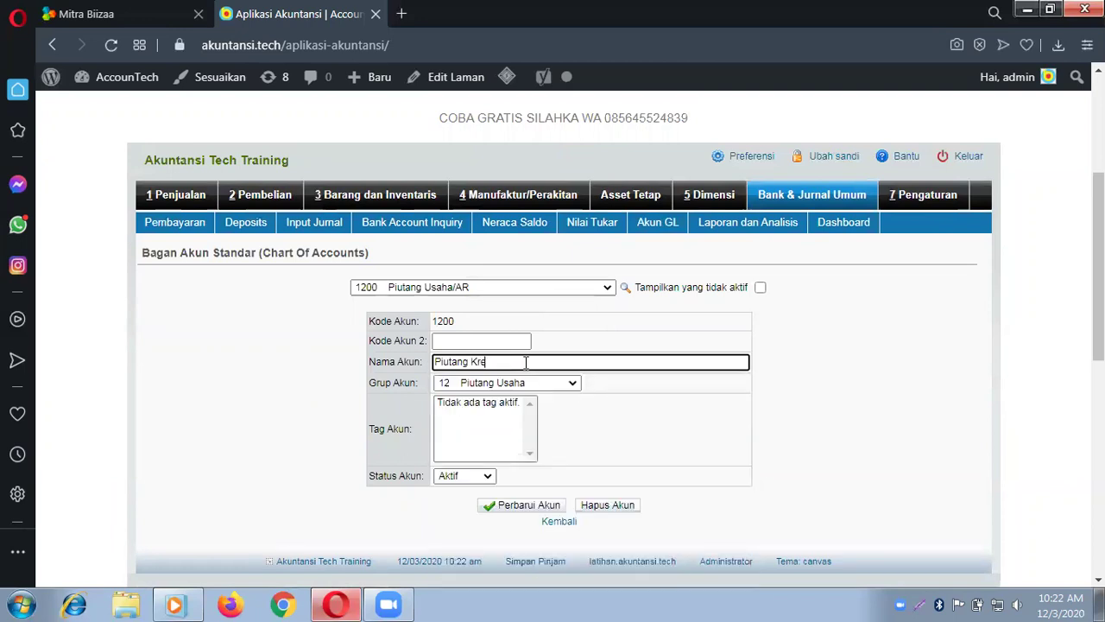
pyautogui.write('dit Mikro')
pyautogui.click(528, 509)
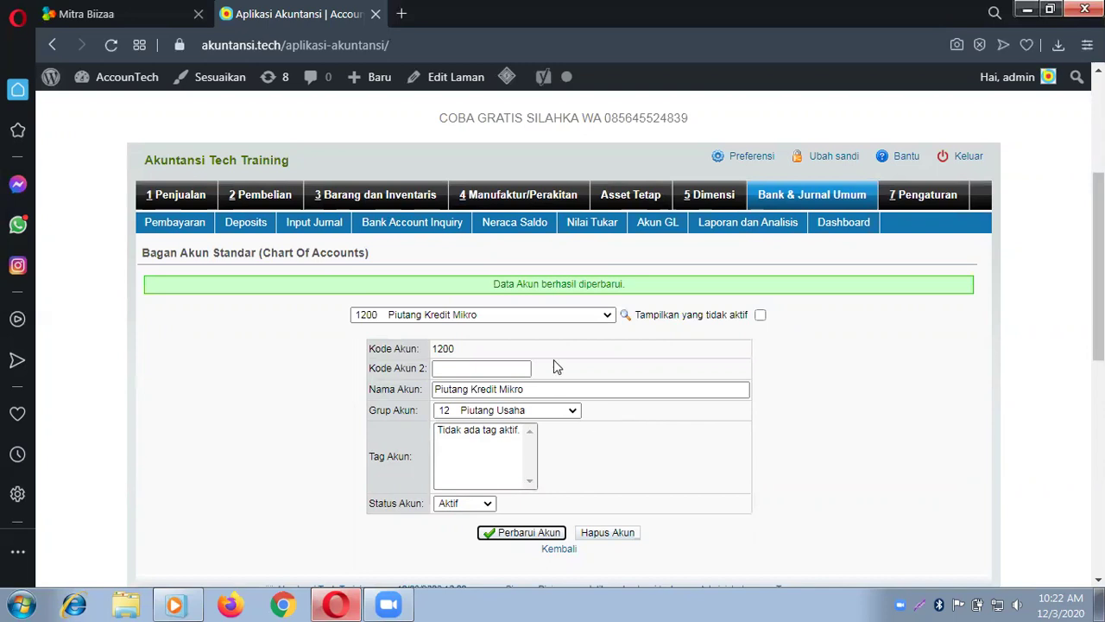
# Step: Expand the Chart Of Accounts account dropdown to show every account, including 1200 Piutang Kredit Mikro
pyautogui.click(586, 316)
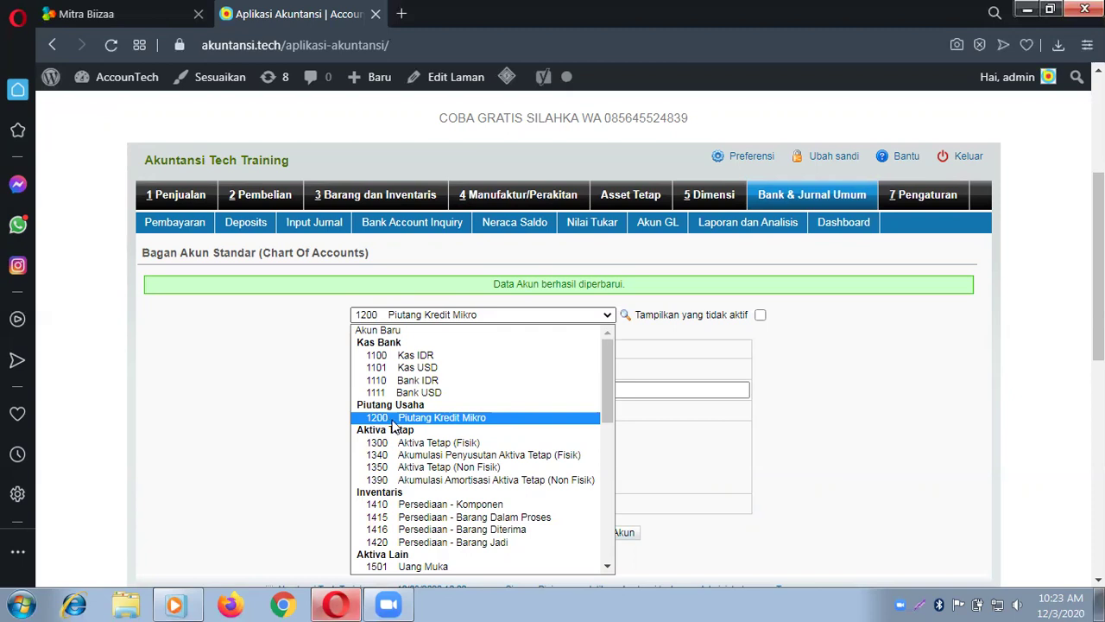
# Step: Create account 1210 'Piutang Kredit Sebrakan' in group 12 Piutang Usaha and check the account list
pyautogui.click(407, 332)
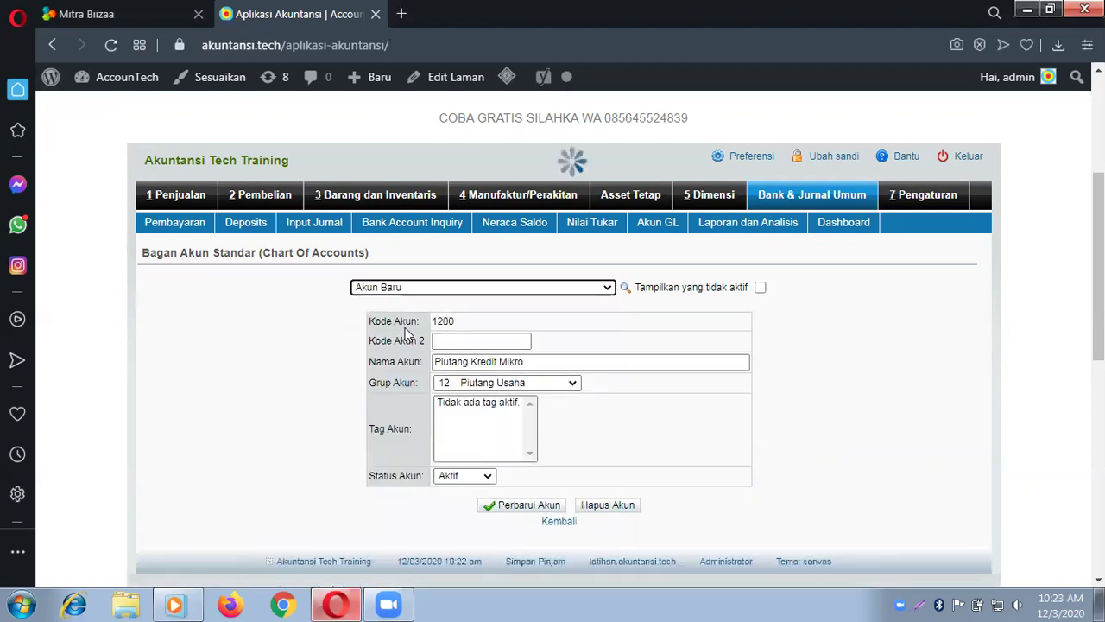
pyautogui.click(475, 322)
pyautogui.write('12')
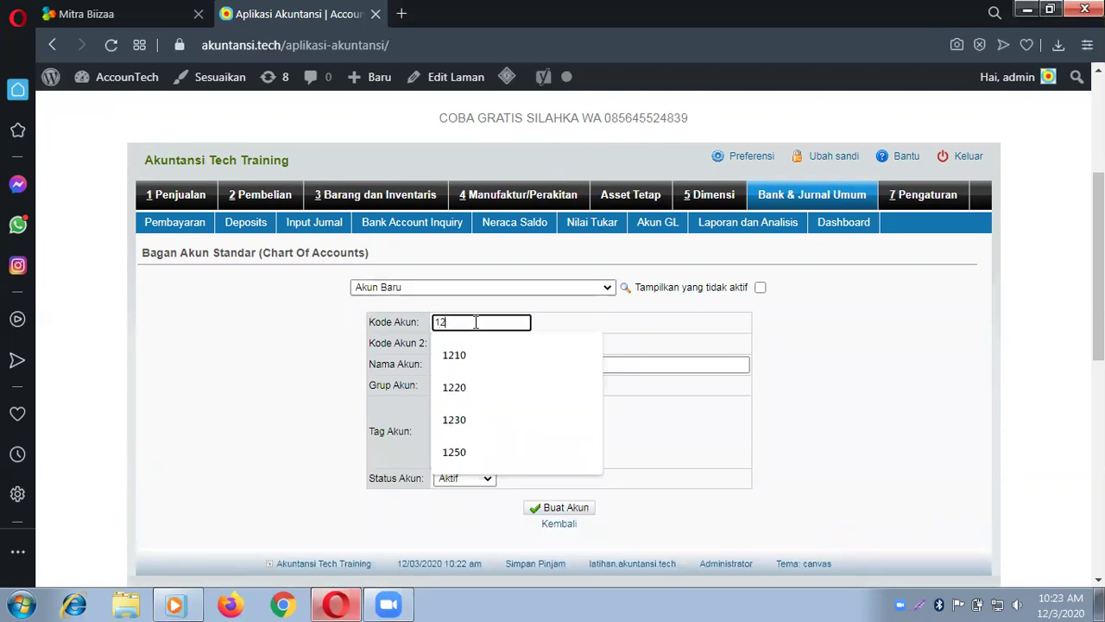
pyautogui.write('10')
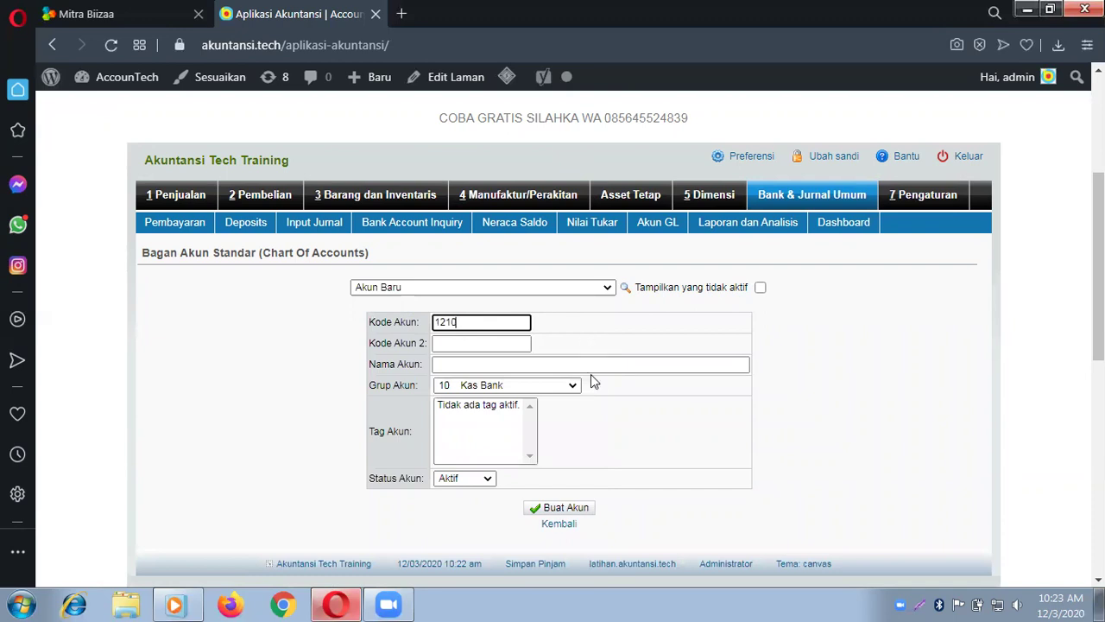
pyautogui.click(559, 364)
pyautogui.write('P')
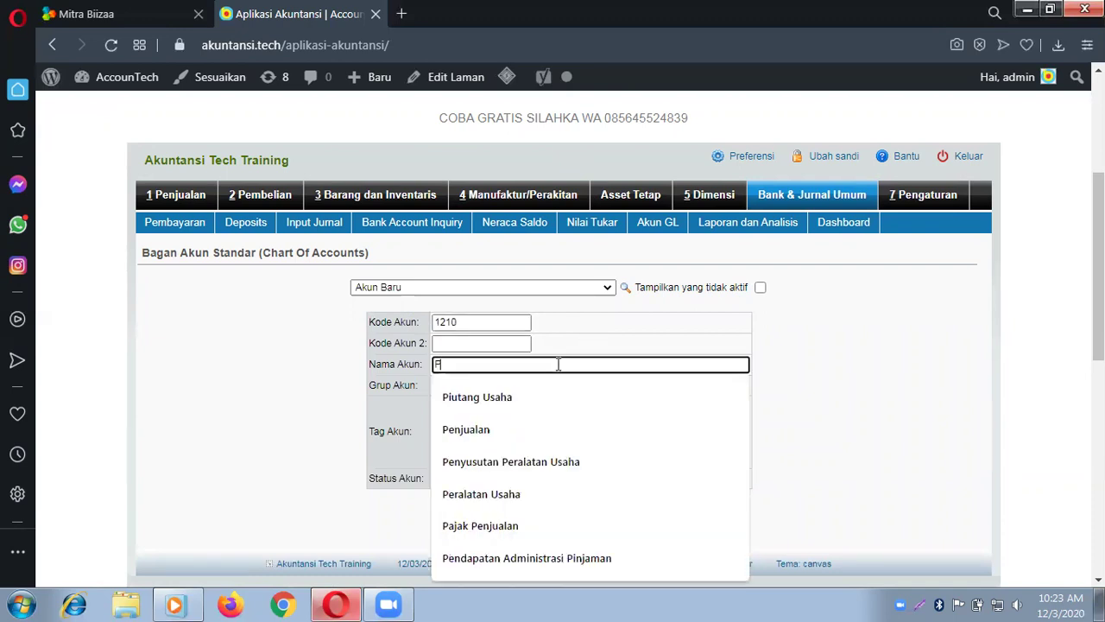
pyautogui.write('iutang Kr')
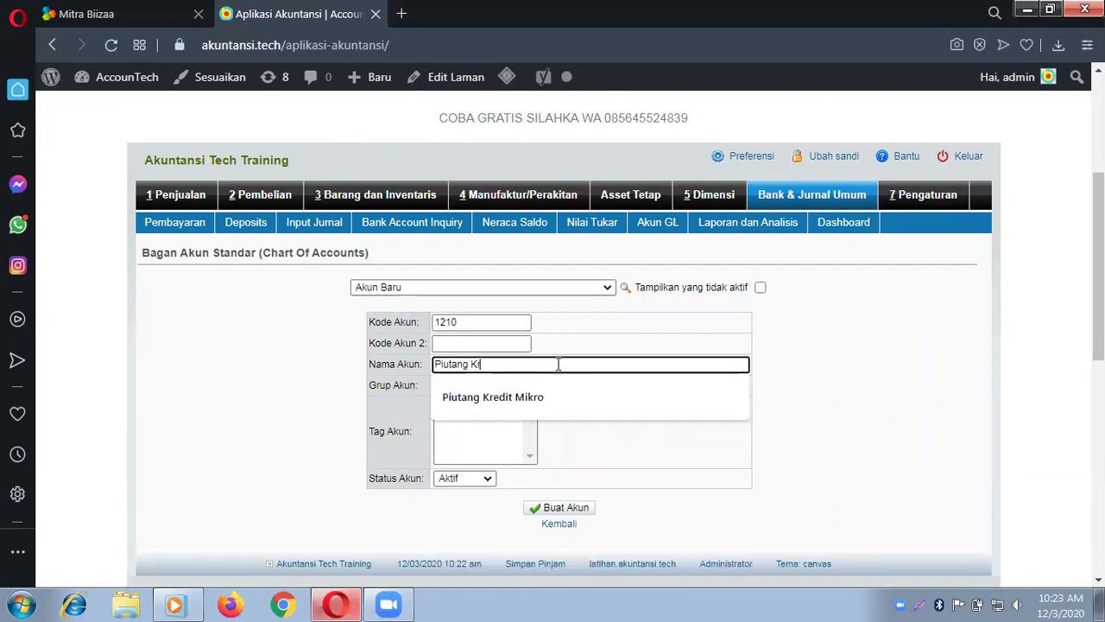
pyautogui.write('edit Sebrakan')
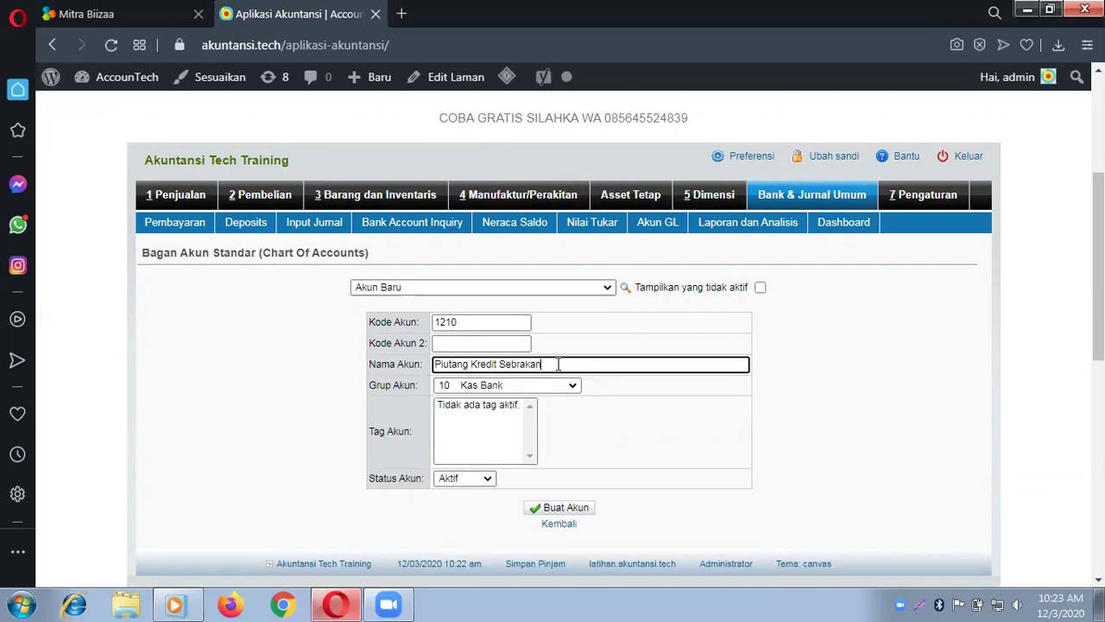
pyautogui.click(544, 384)
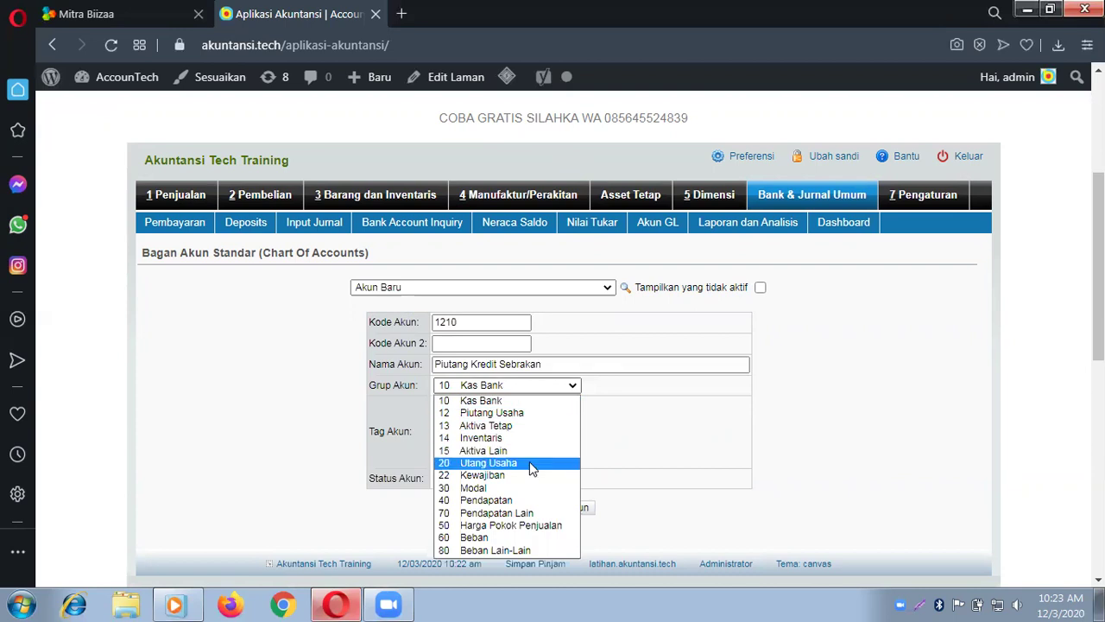
pyautogui.click(526, 411)
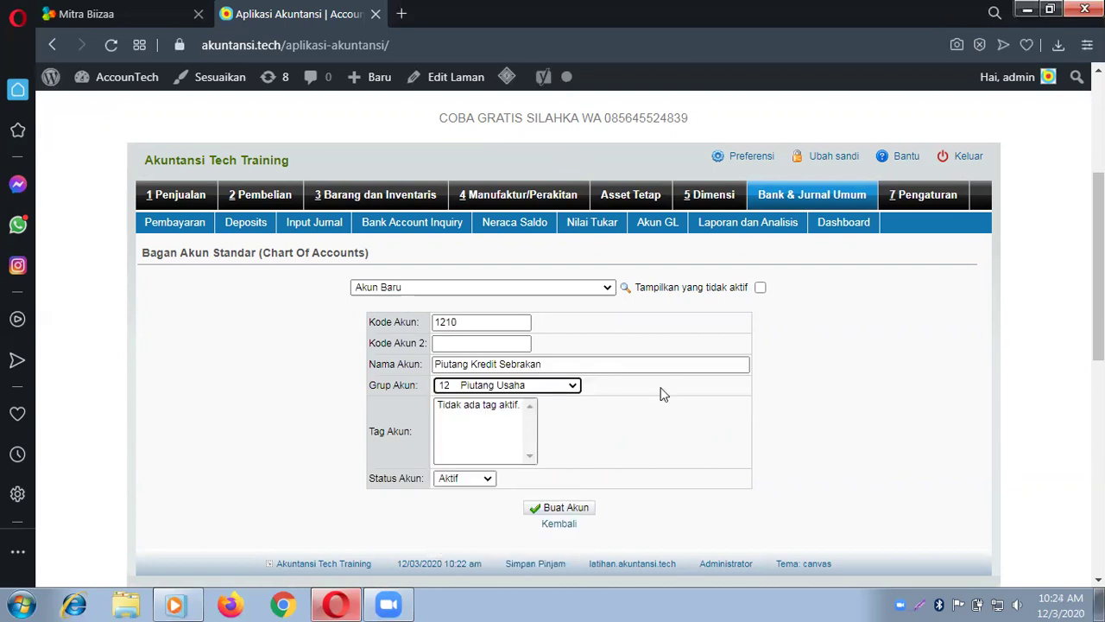
pyautogui.click(545, 511)
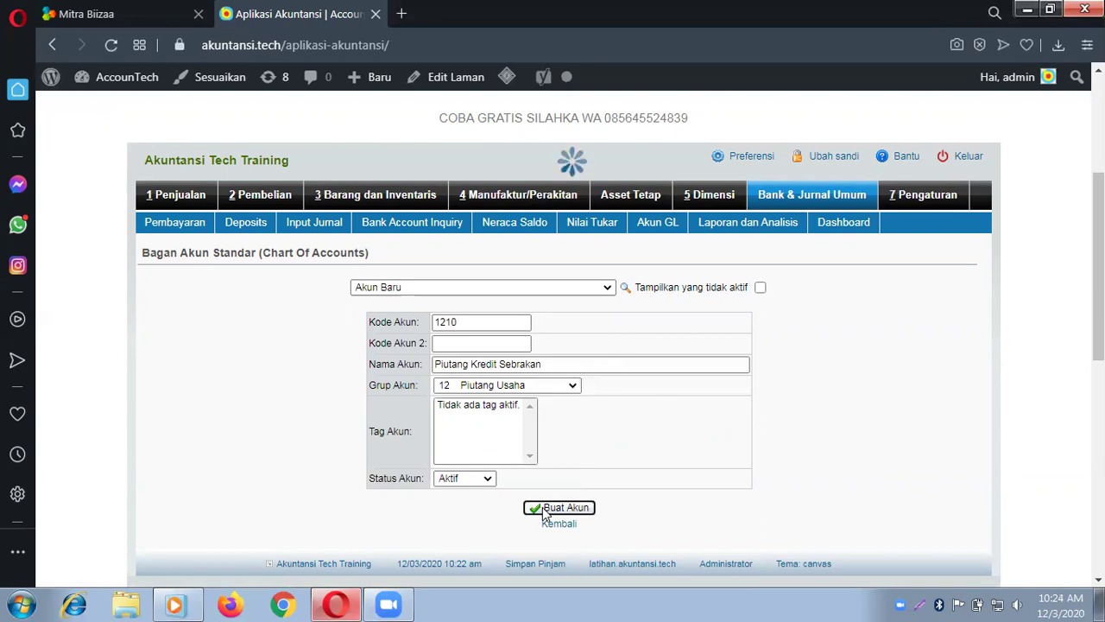
pyautogui.click(584, 313)
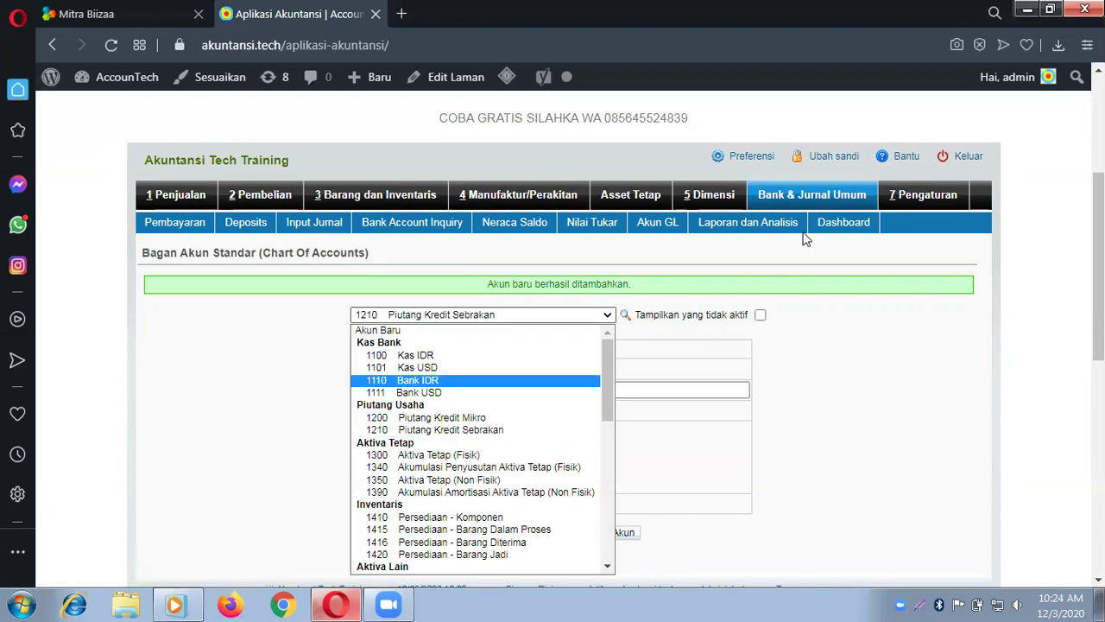
# Step: Close the account list and open a new journal entry form from Bank & Jurnal Umum
pyautogui.click(816, 195)
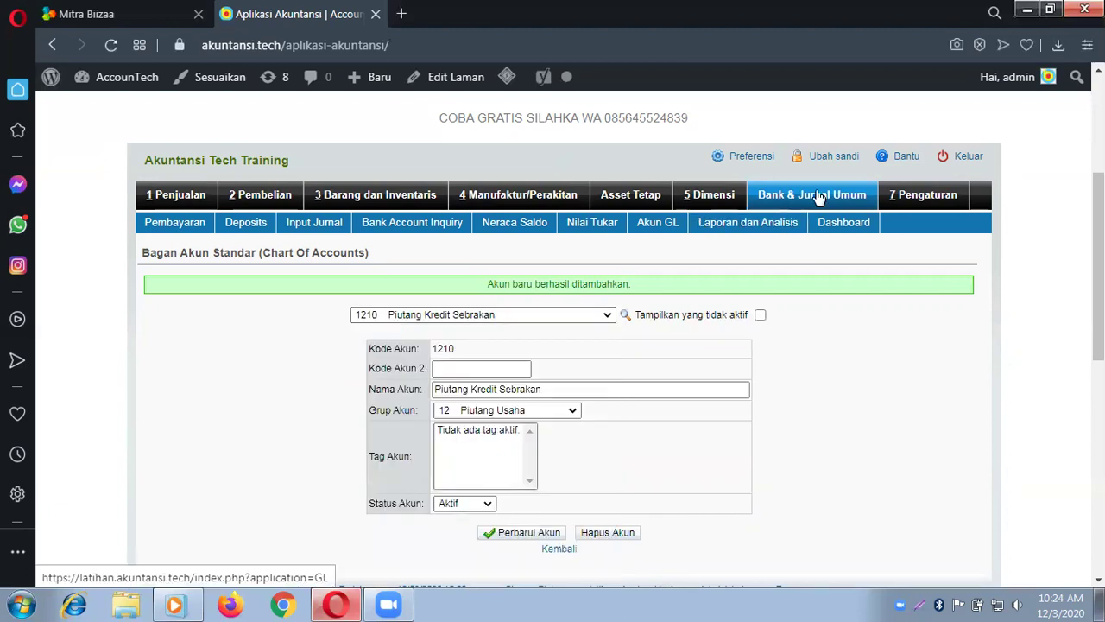
pyautogui.click(818, 198)
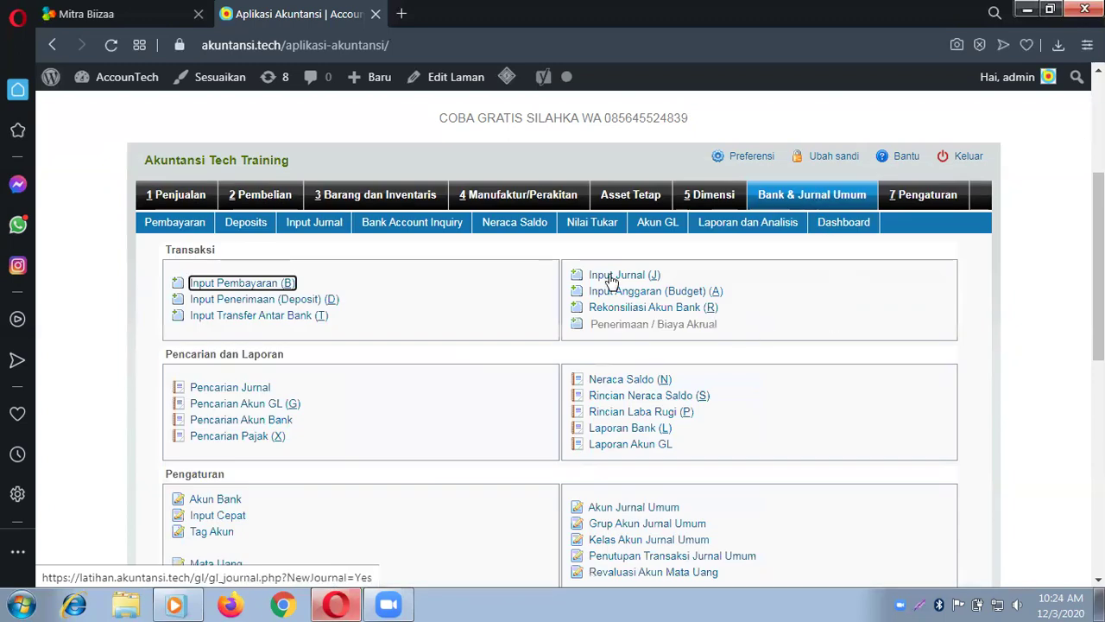
pyautogui.click(611, 280)
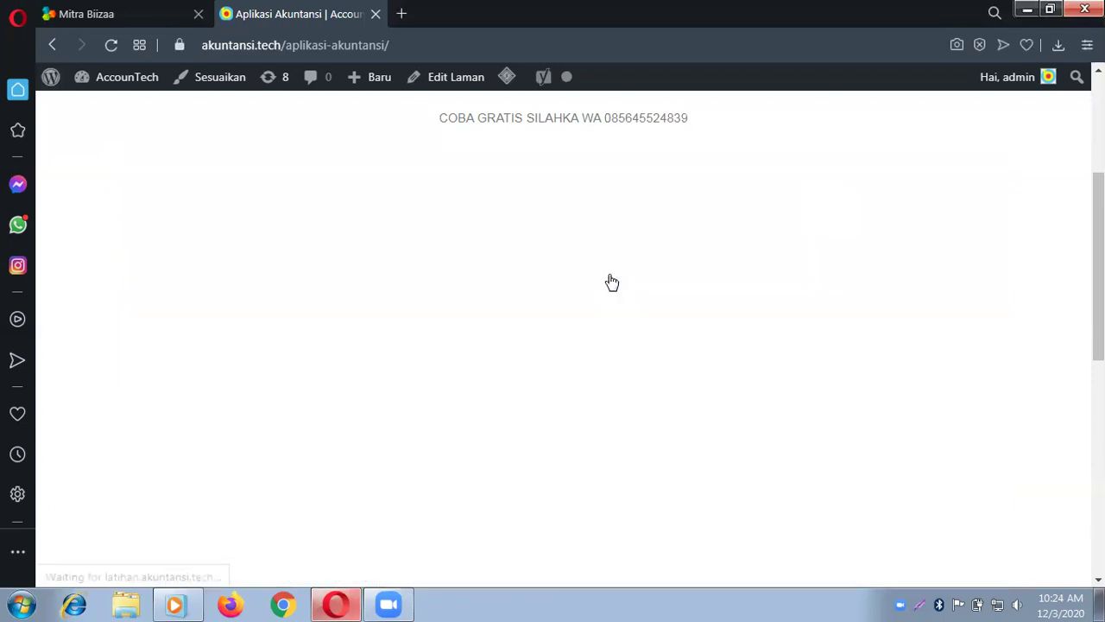
# Step: Set the first journal line's account to 1210 Piutang Kredit Sebrakan
pyautogui.click(410, 447)
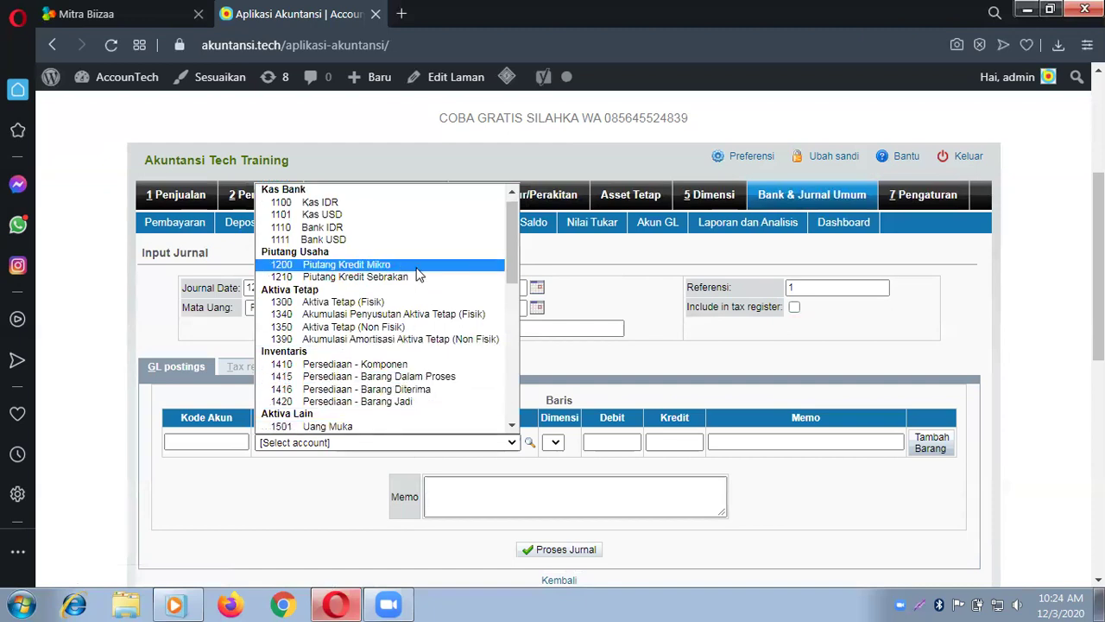
pyautogui.click(416, 267)
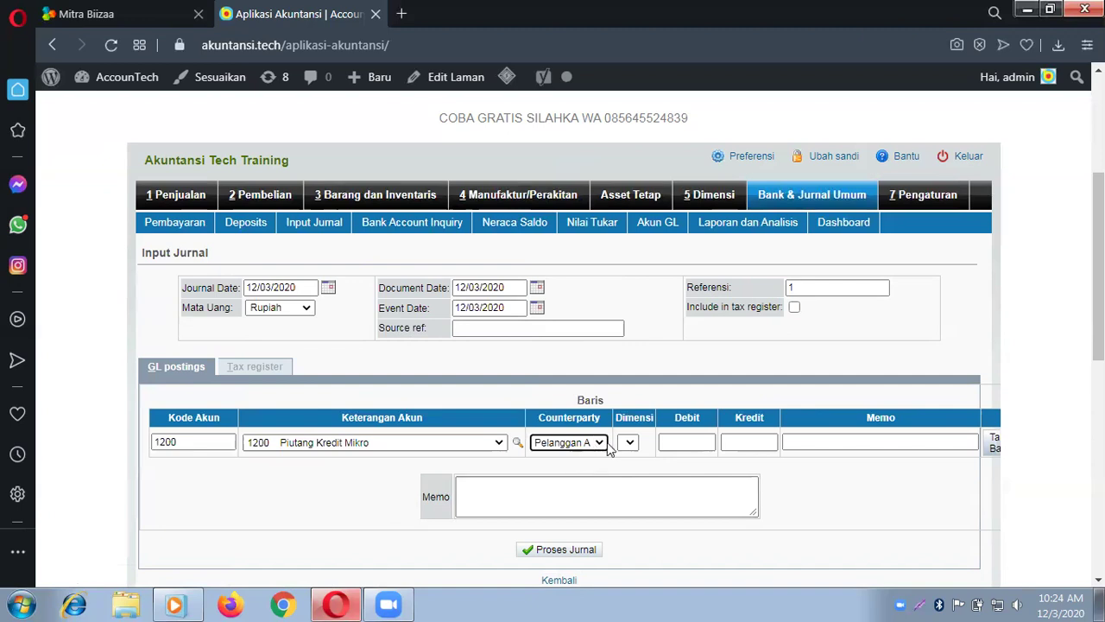
pyautogui.click(592, 444)
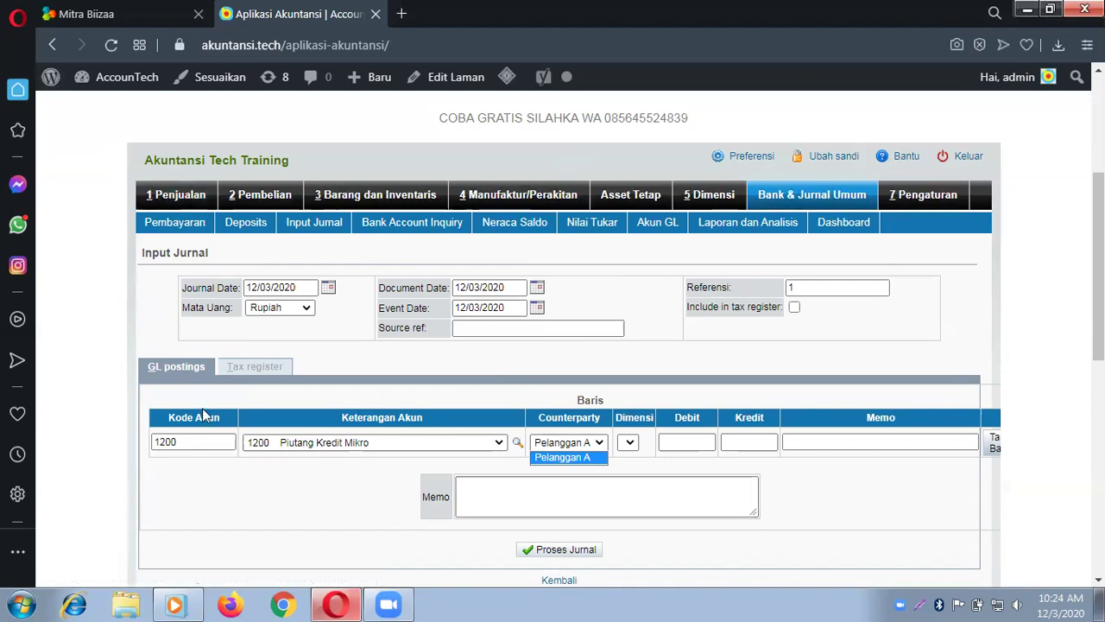
pyautogui.click(480, 446)
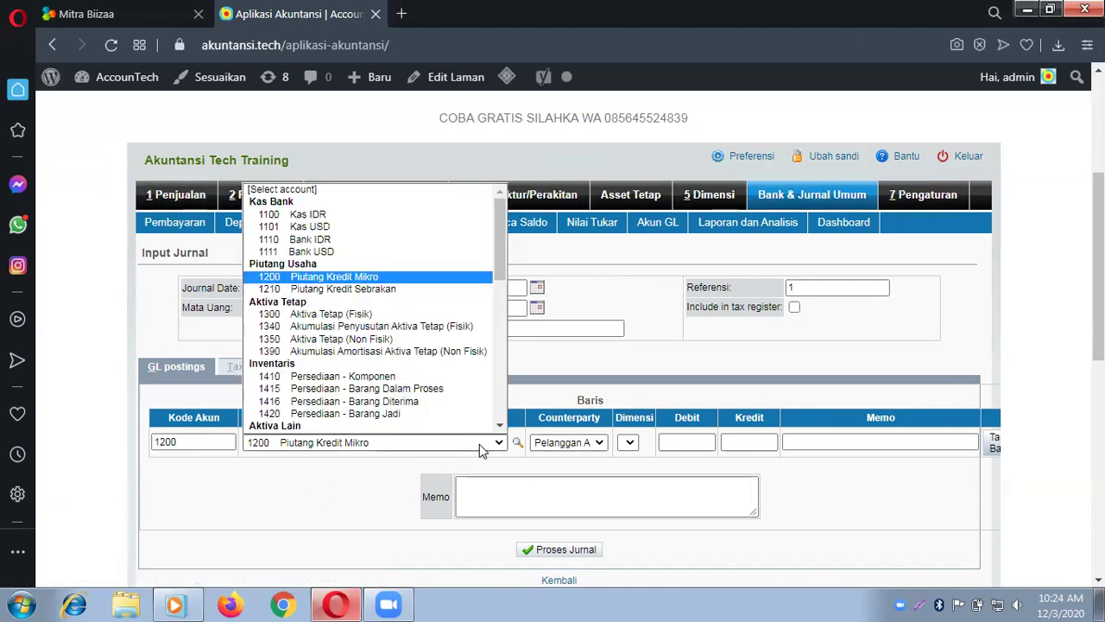
pyautogui.click(395, 293)
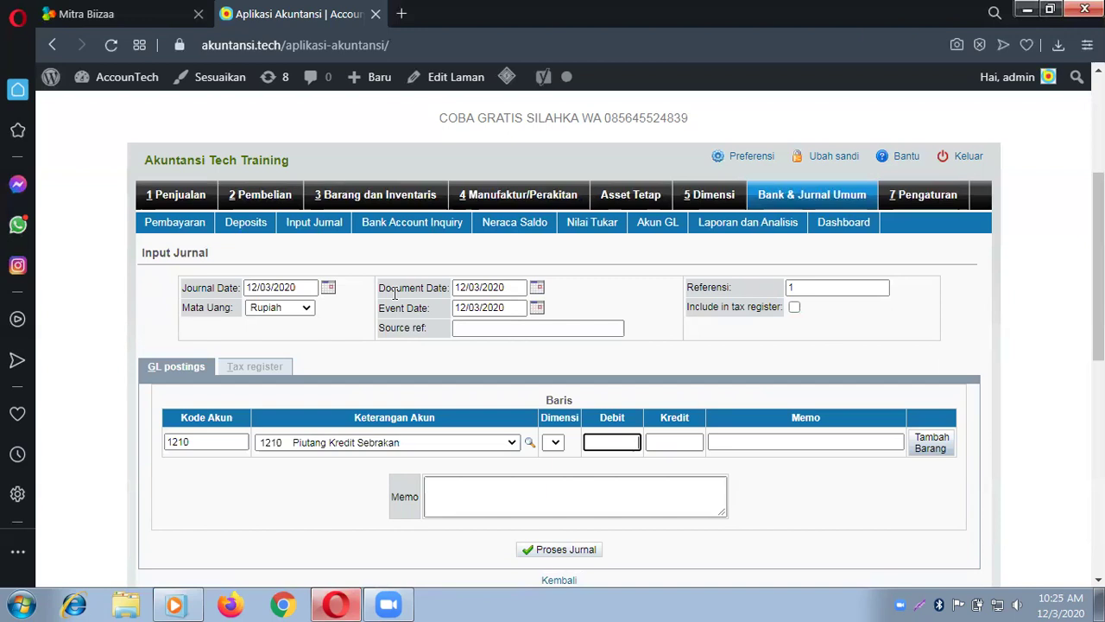
# Step: Switch to the 1 Penjualan module, then back to the Bank & Jurnal Umum menu page
pyautogui.click(170, 204)
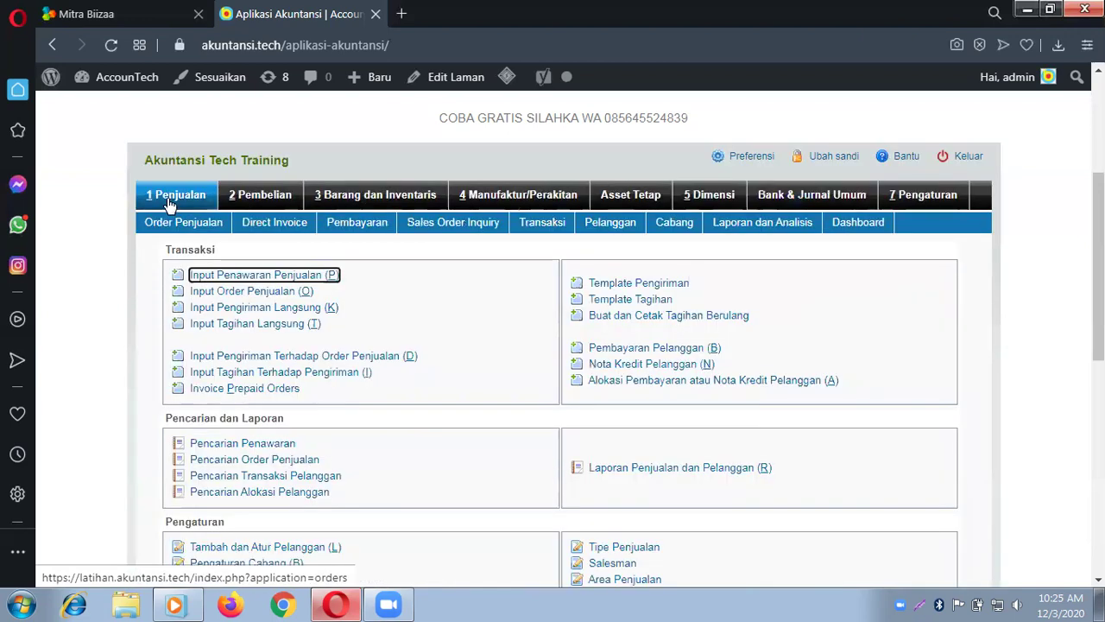
pyautogui.click(833, 195)
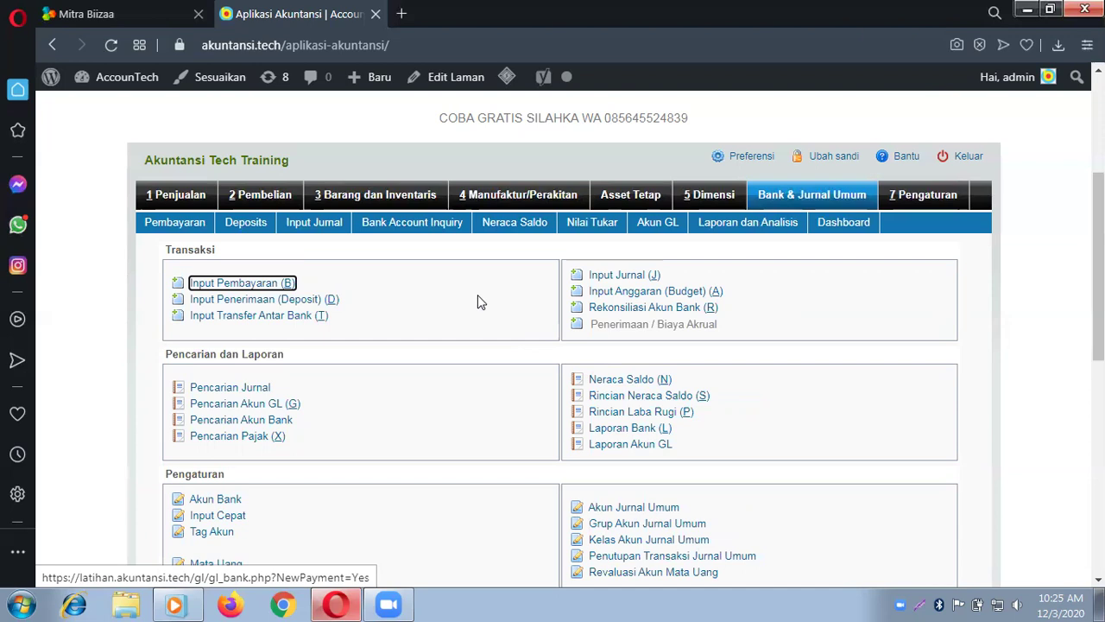
pyautogui.click(625, 275)
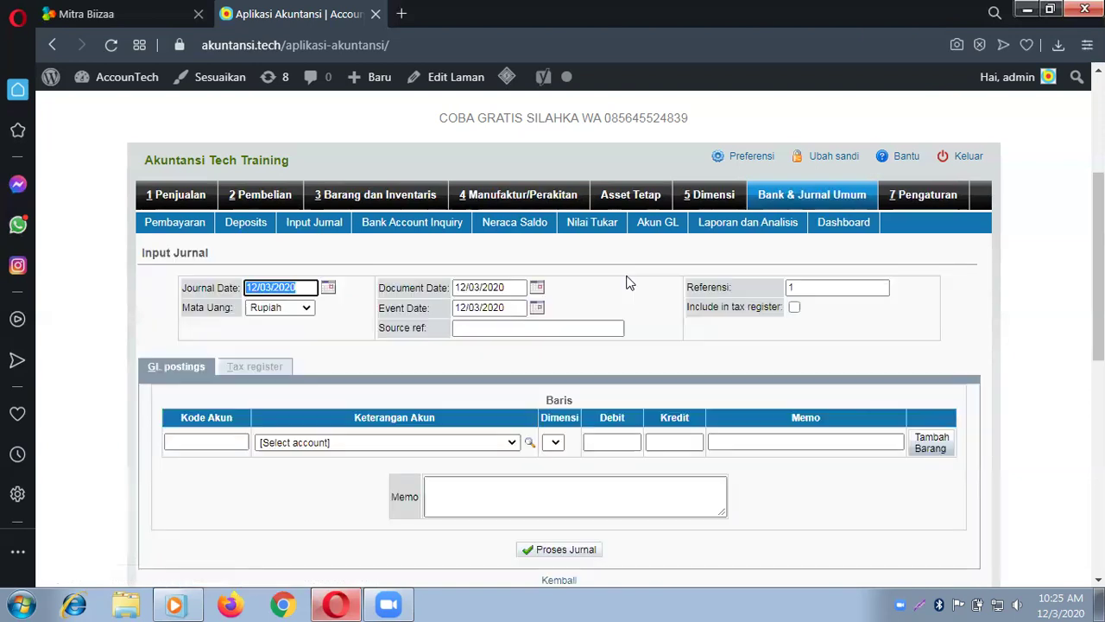
pyautogui.scroll(-2, 492, 362)
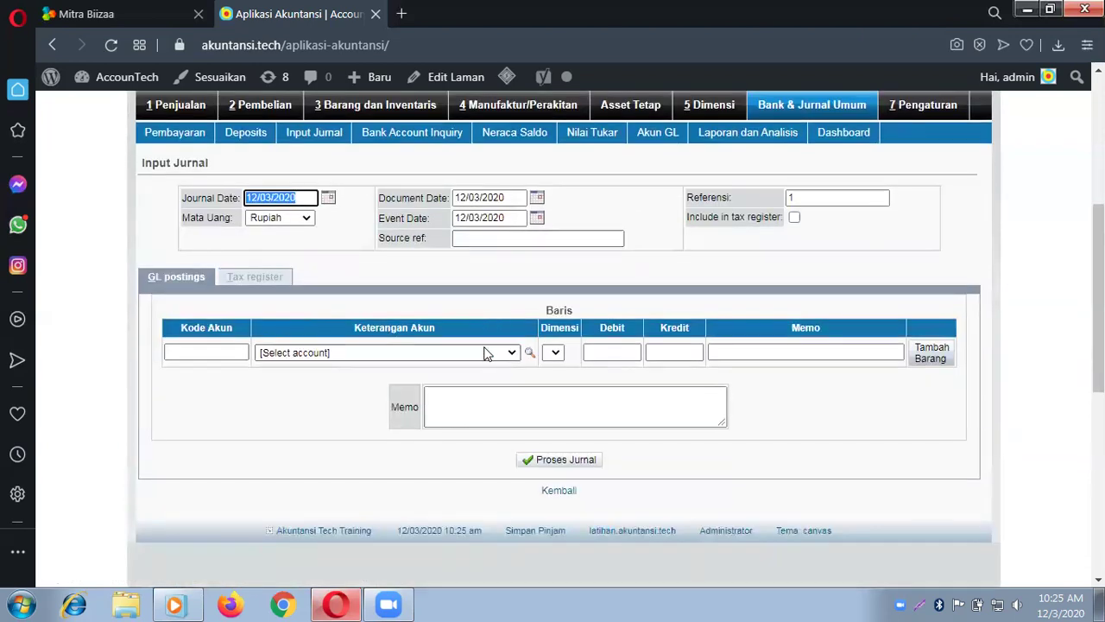
pyautogui.click(498, 354)
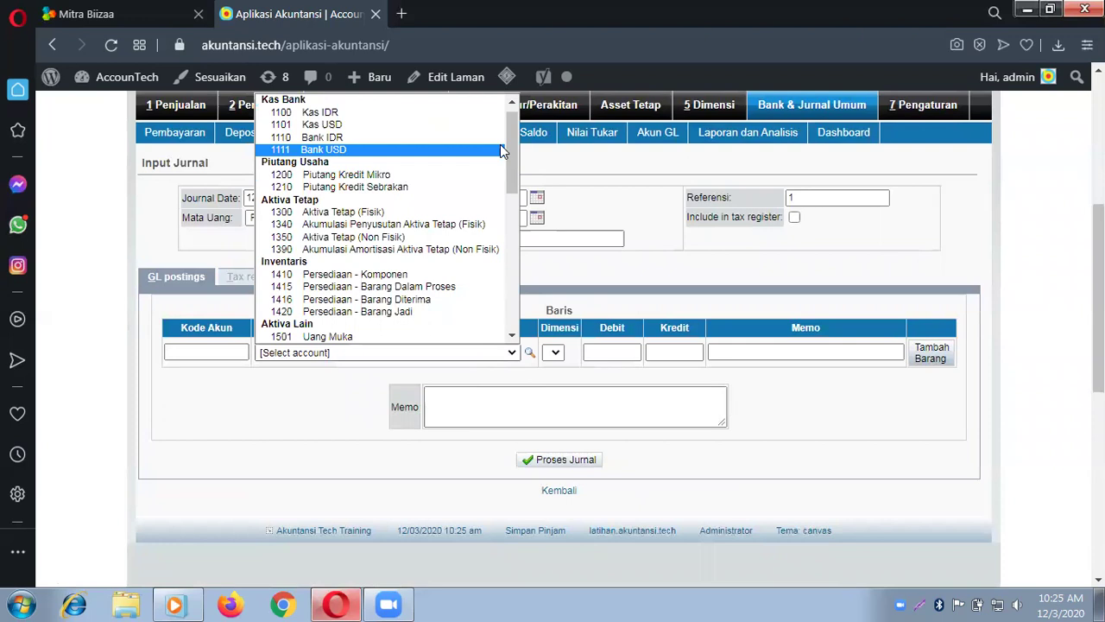
pyautogui.moveTo(512, 138); pyautogui.dragTo(513, 234)
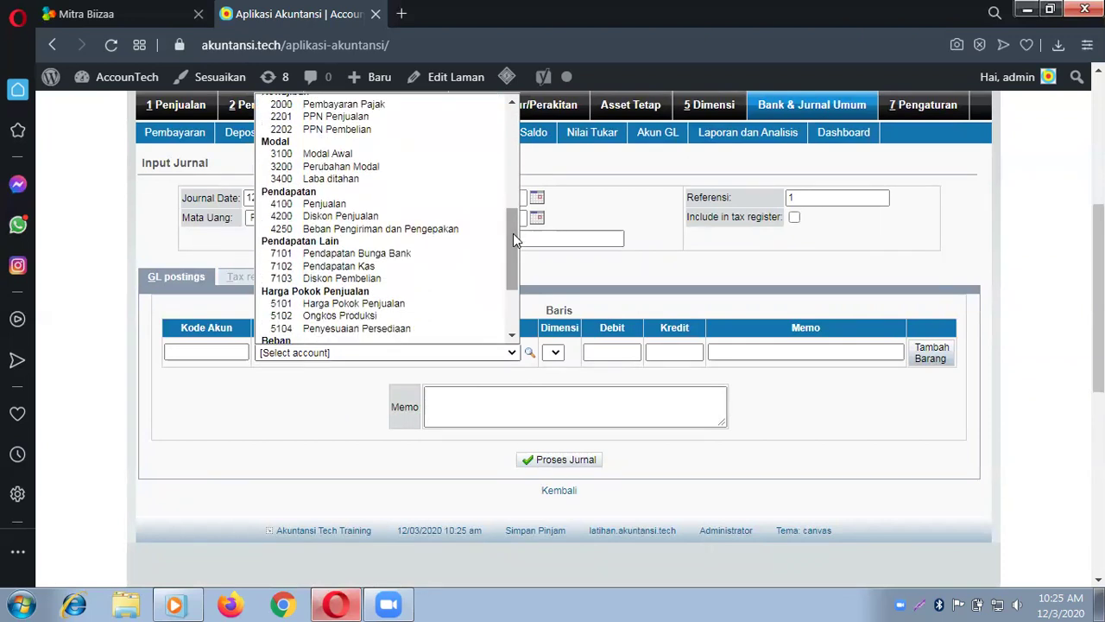
pyautogui.click(432, 157)
pyautogui.click(634, 353)
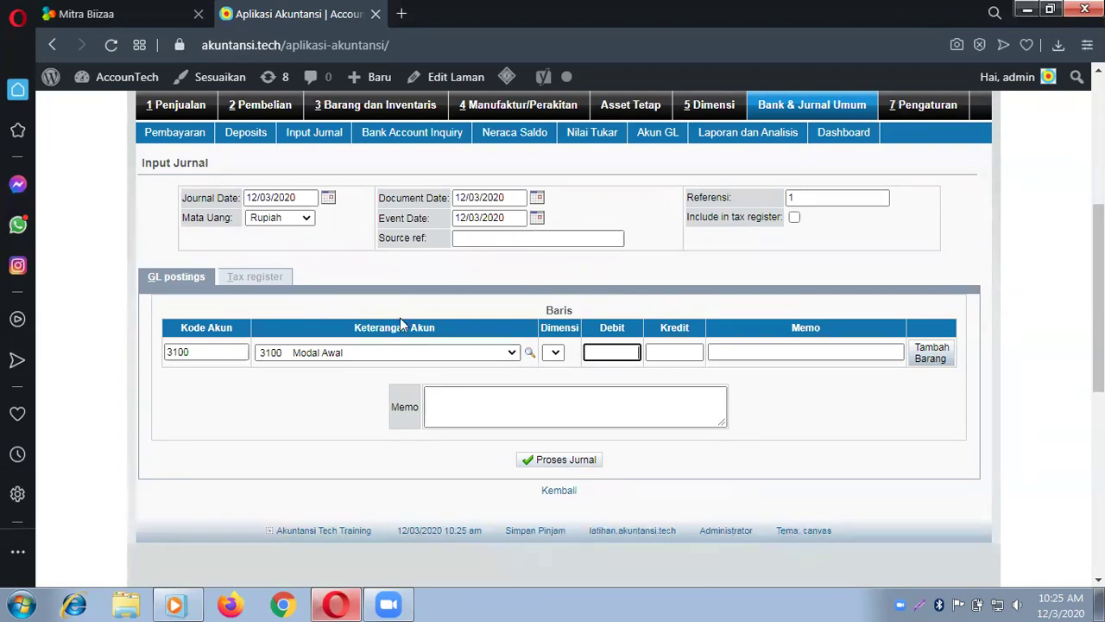
pyautogui.click(792, 103)
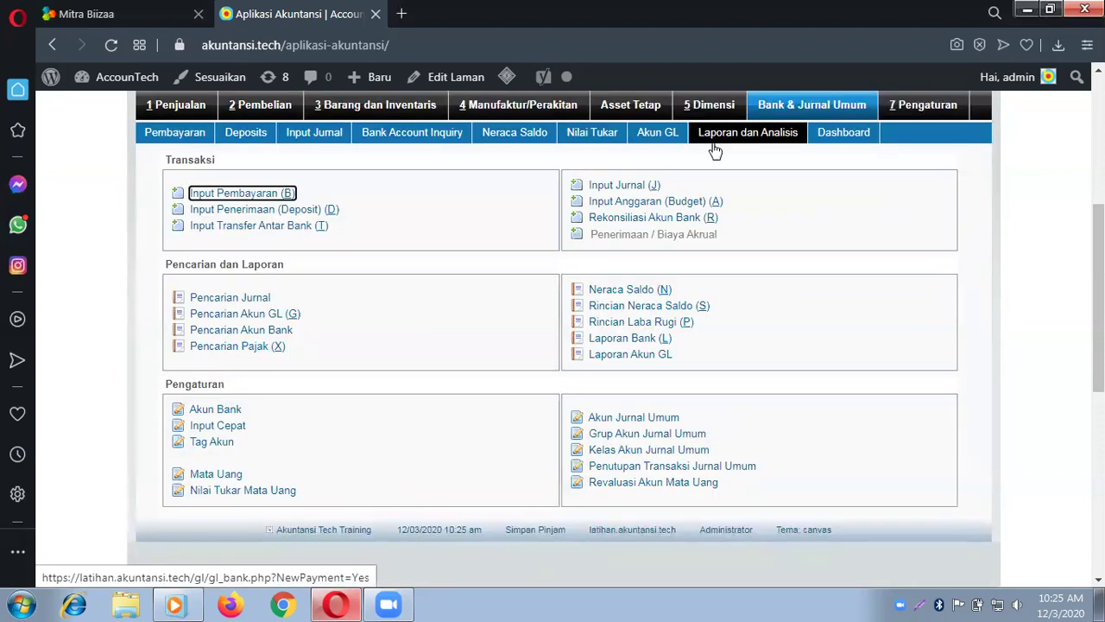
# Step: In the chart of accounts, select 3100 Modal Awal, rename it 'Modal Penyertaan Desa' and update it
pyautogui.click(631, 420)
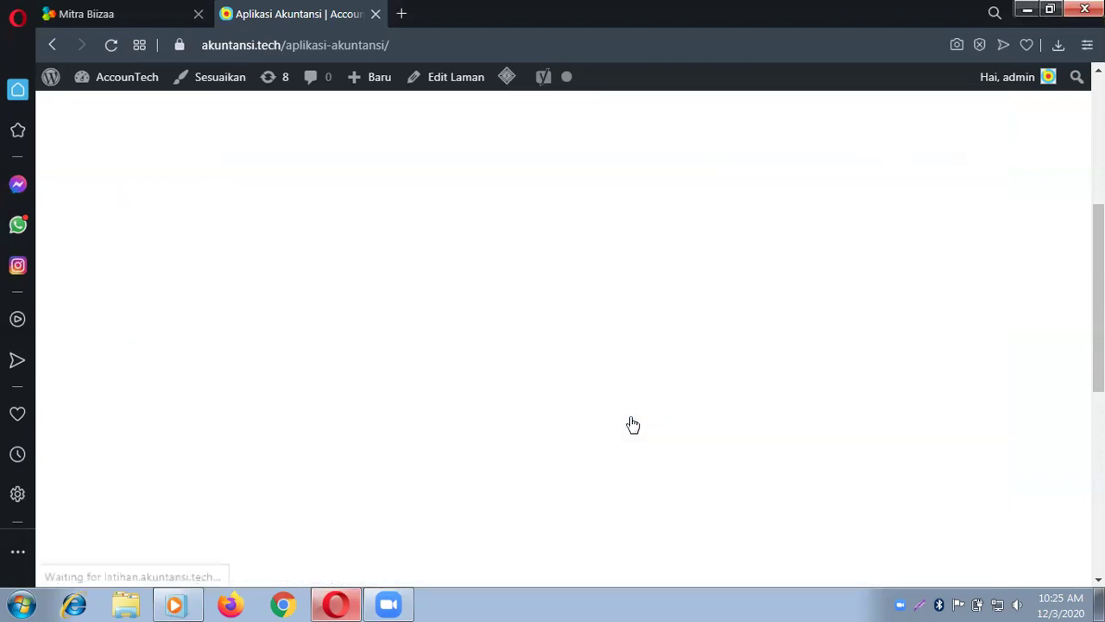
pyautogui.click(582, 197)
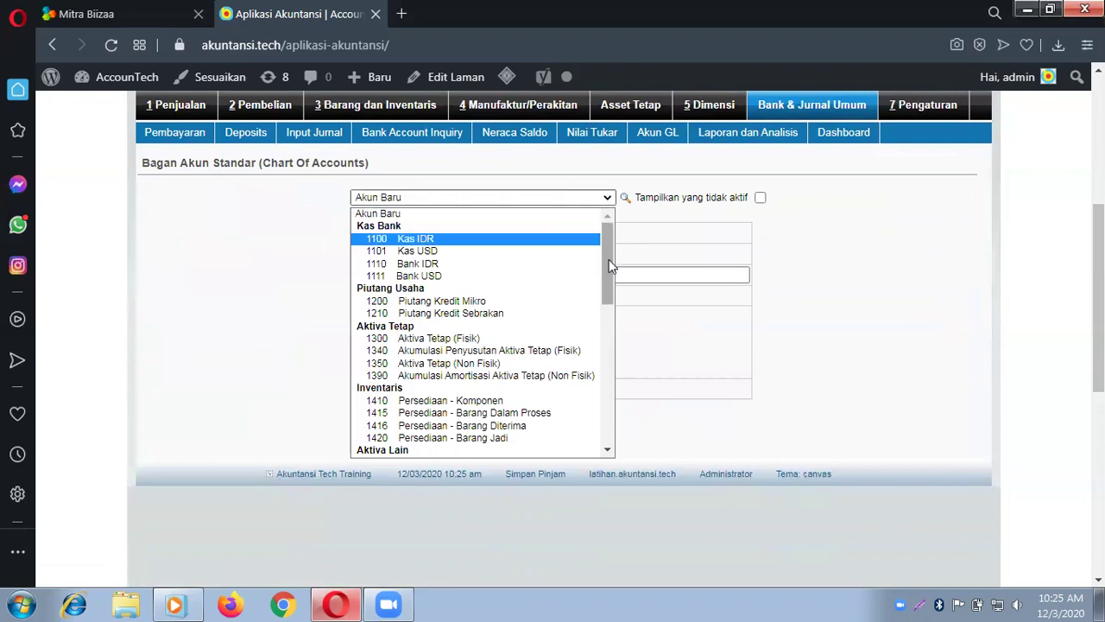
pyautogui.moveTo(608, 259); pyautogui.dragTo(609, 335)
pyautogui.scroll(-1, 609, 332)
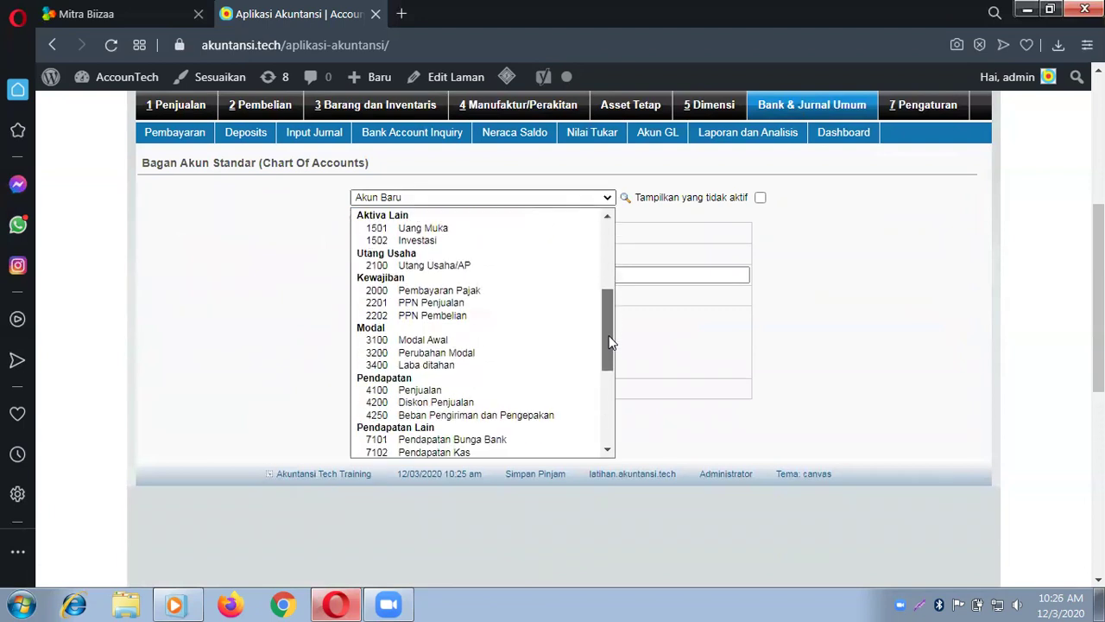
pyautogui.click(516, 339)
pyautogui.click(540, 268)
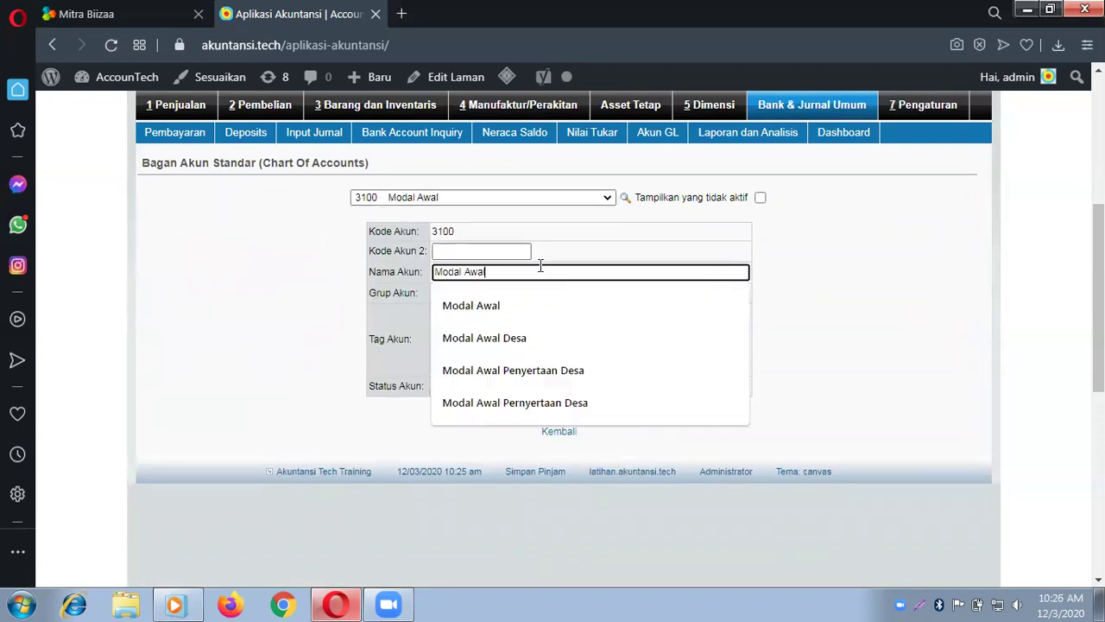
pyautogui.press('BackSpace')
pyautogui.press('BackSpace')
pyautogui.press('BackSpace')
pyautogui.press('BackSpace')
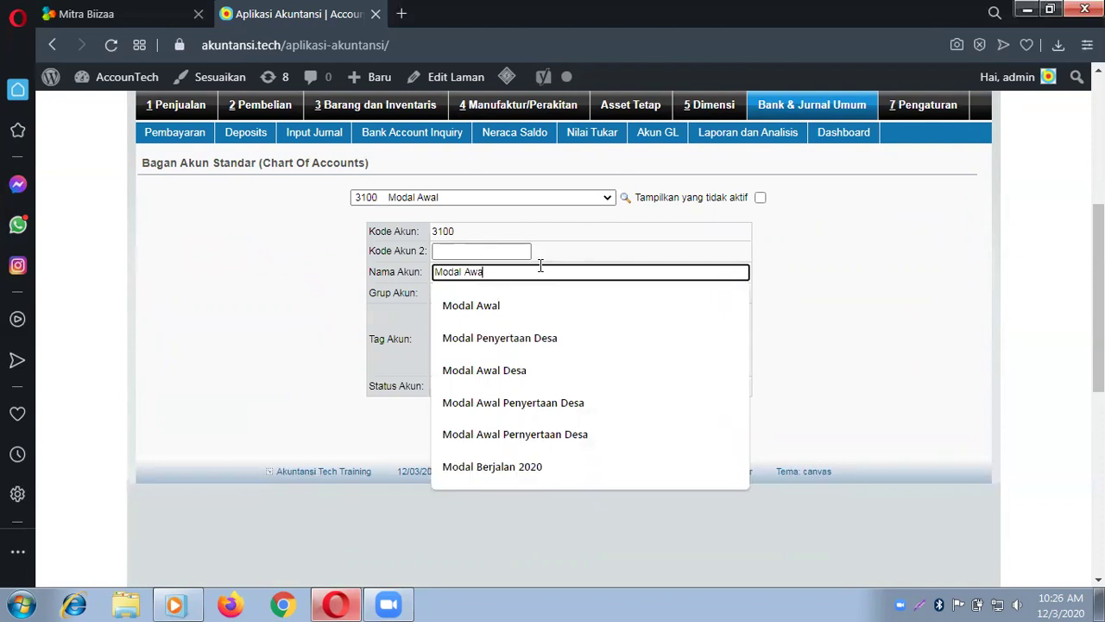
pyautogui.write('Pener')
pyautogui.press('BackSpace')
pyautogui.press('BackSpace')
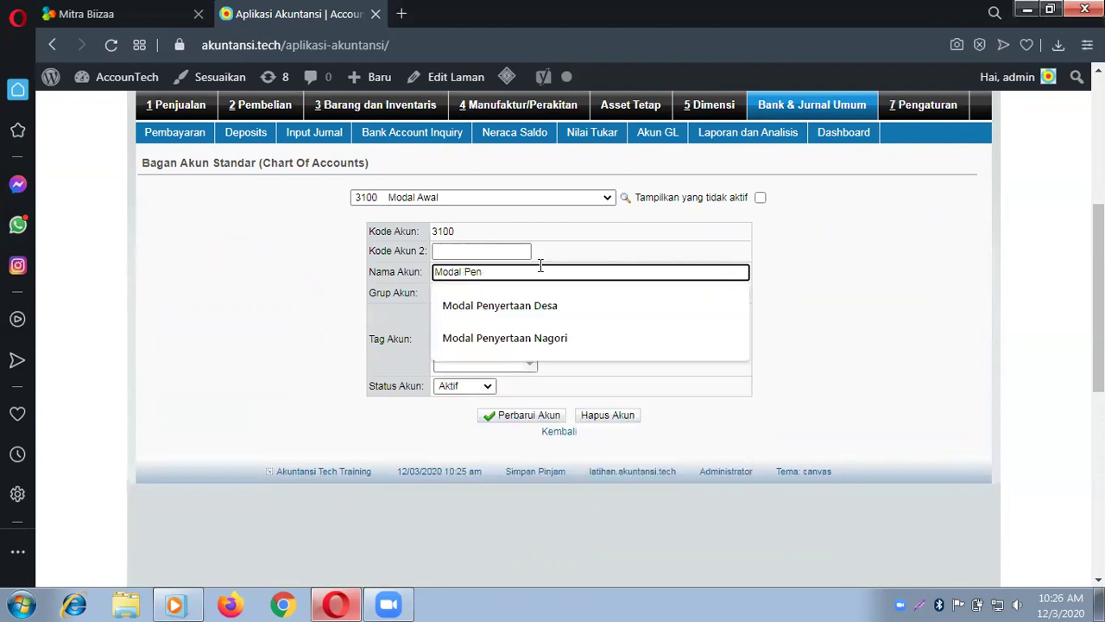
pyautogui.write('yertaan Desa')
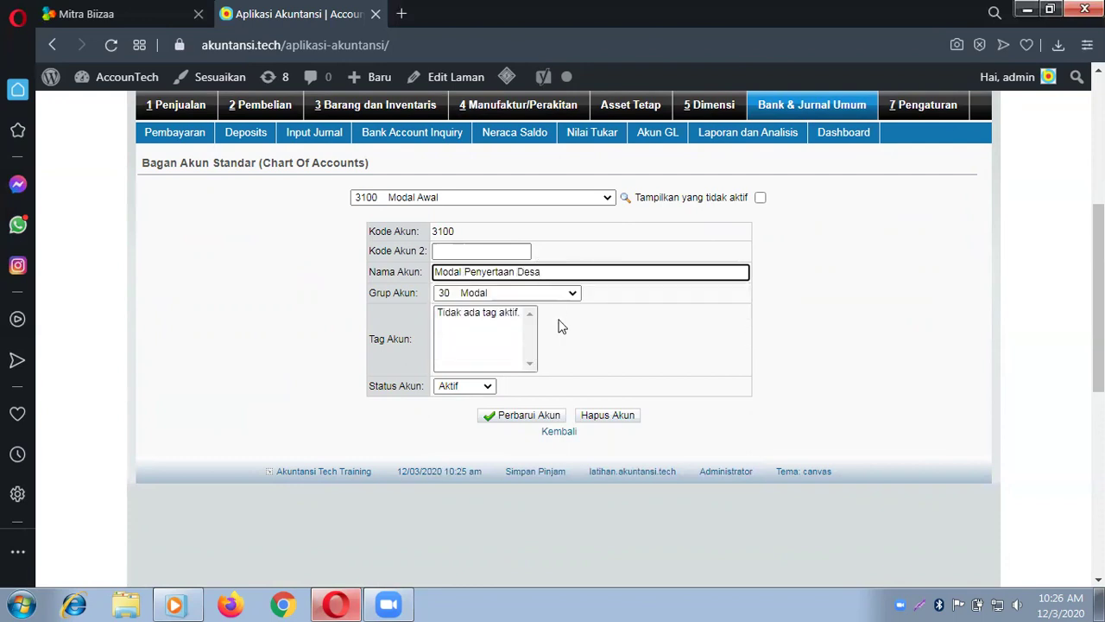
pyautogui.click(537, 419)
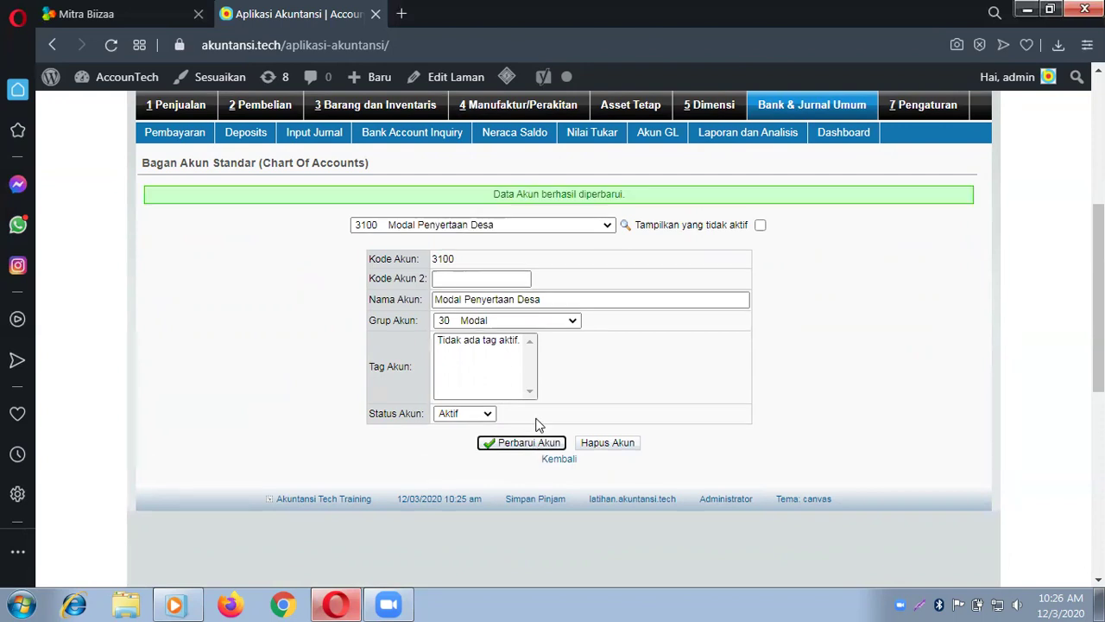
# Step: Start a new journal entry and choose account 3100 Modal Penyertaan Desa for the first line
pyautogui.click(818, 107)
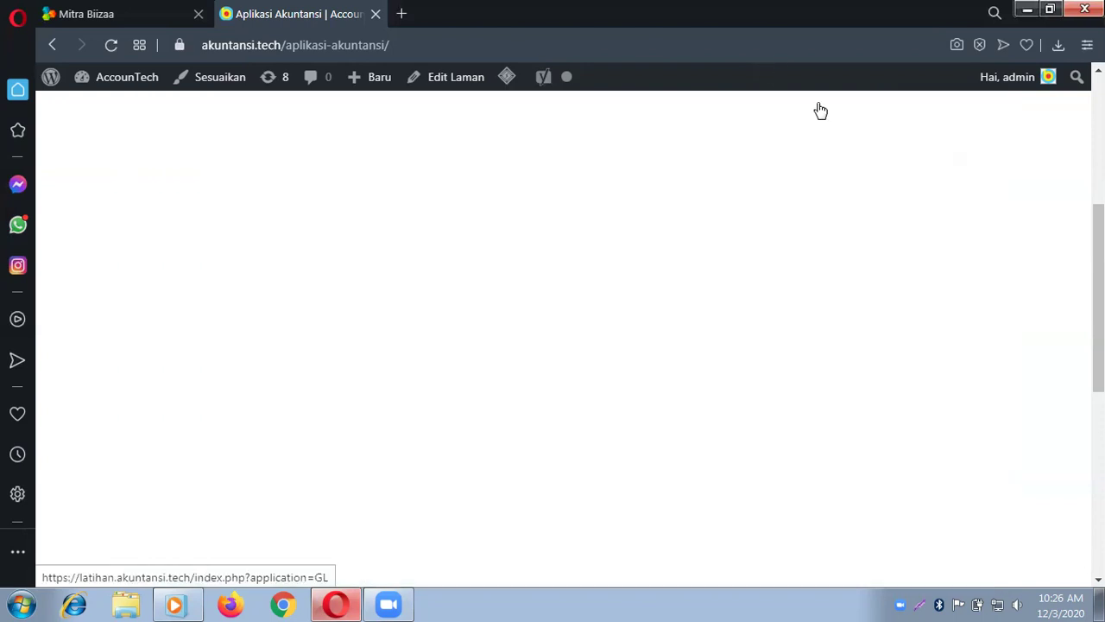
pyautogui.click(624, 186)
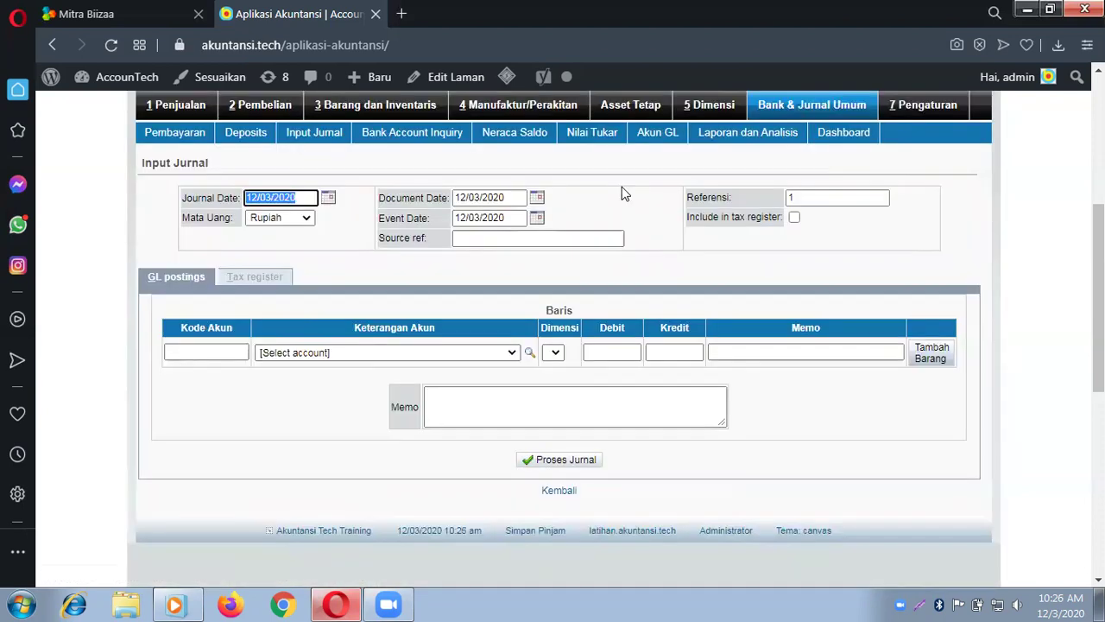
pyautogui.click(472, 355)
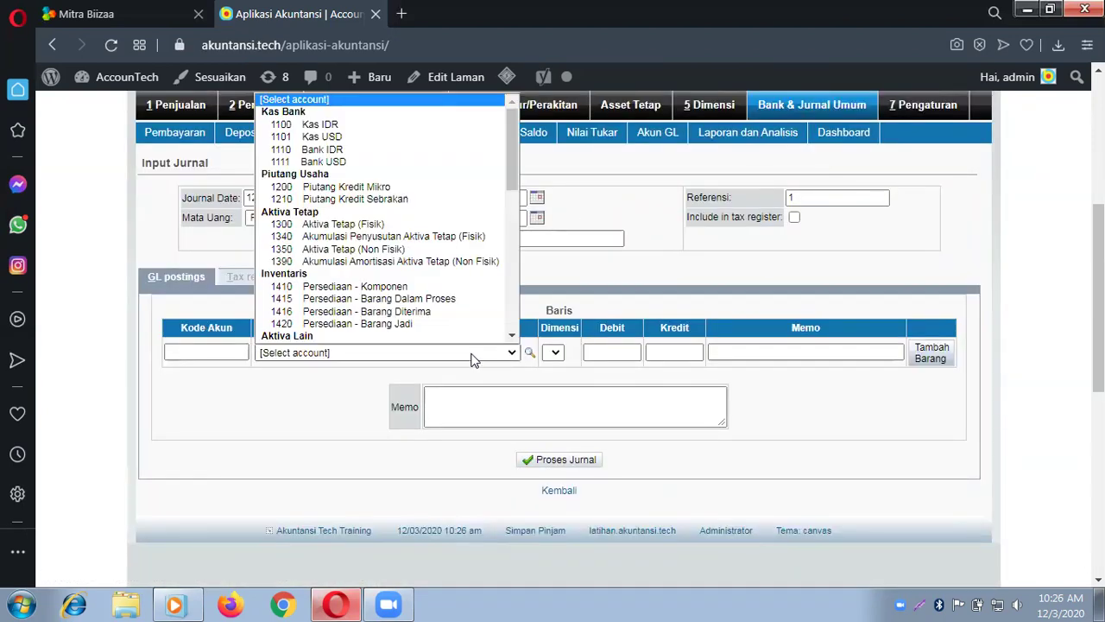
pyautogui.moveTo(513, 140); pyautogui.dragTo(511, 230)
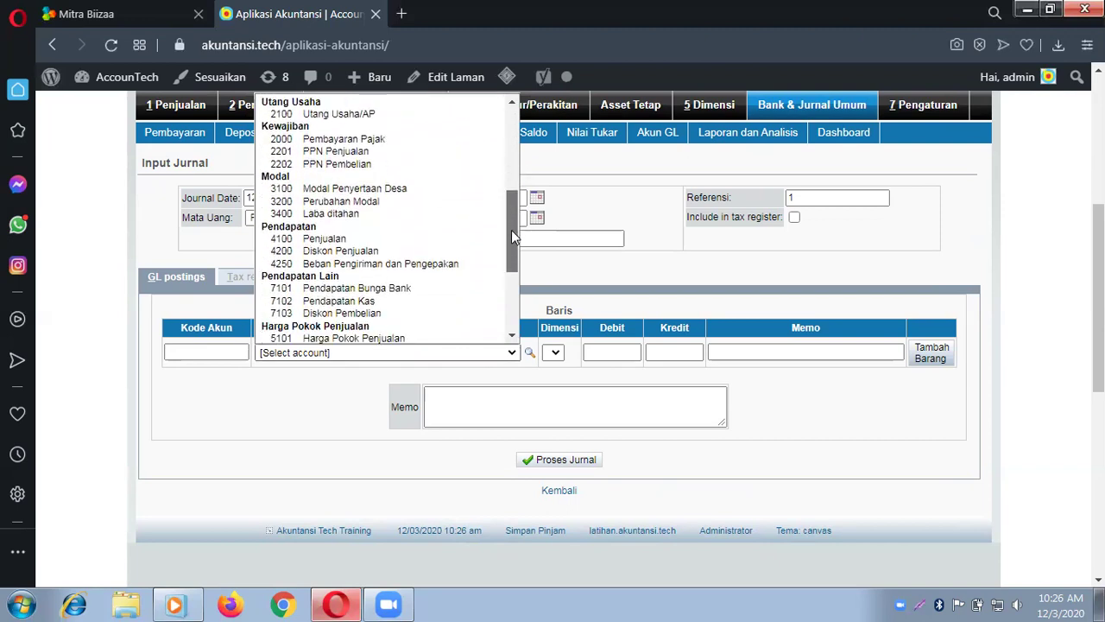
pyautogui.click(440, 188)
# Step: Credit 100,000,000 with memo 'Penyertaan Modal Desa' and add the line to the journal
pyautogui.click(681, 349)
pyautogui.write('1')
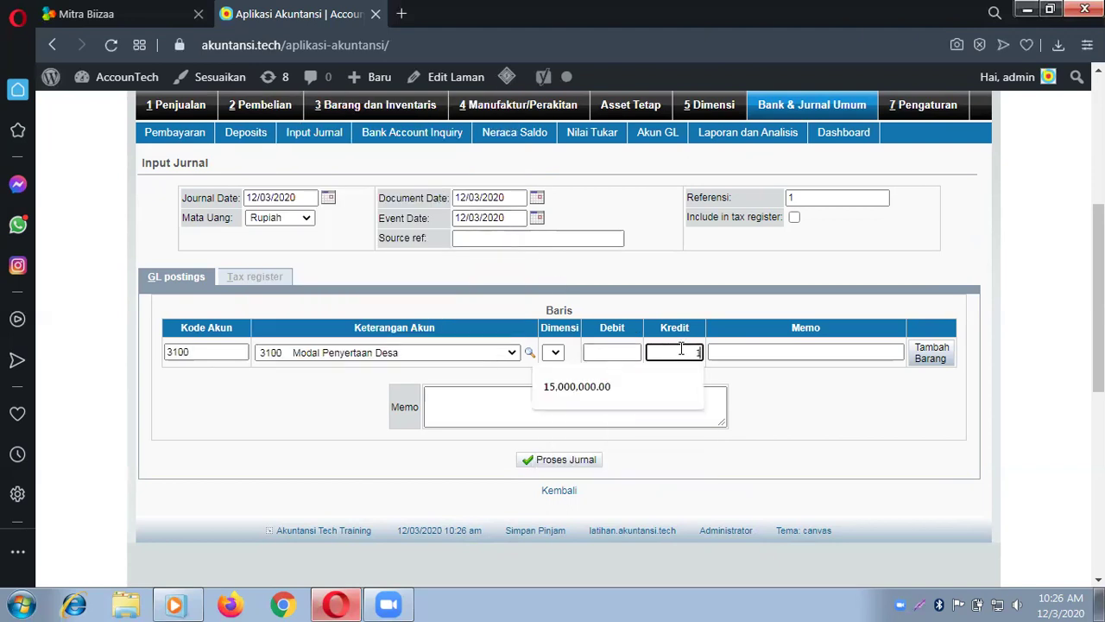
pyautogui.write('00')
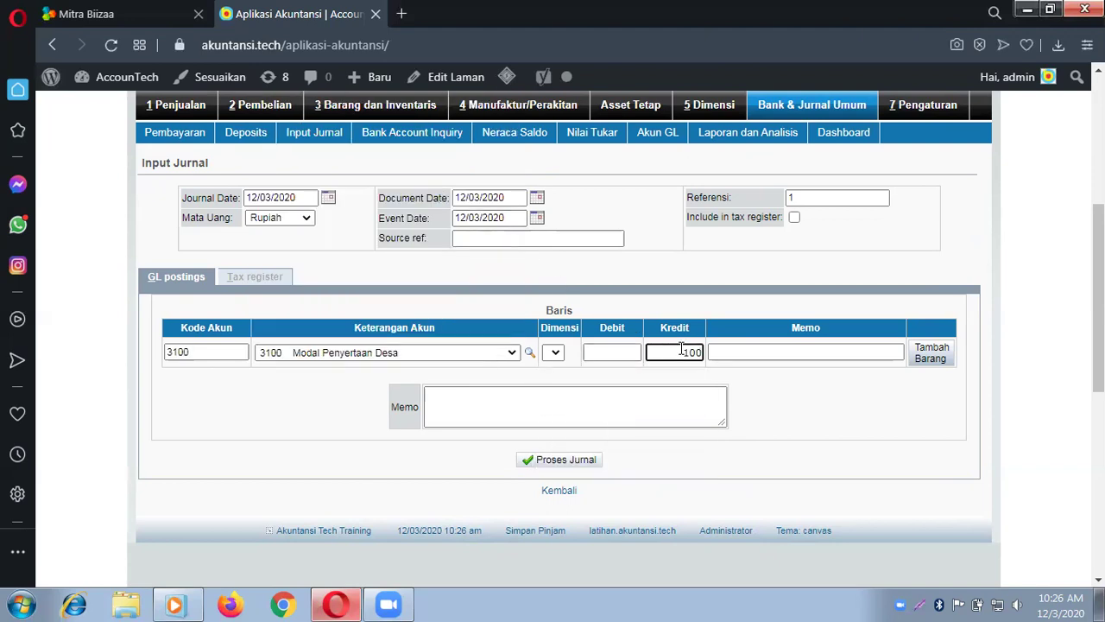
pyautogui.write('000000')
pyautogui.click(748, 354)
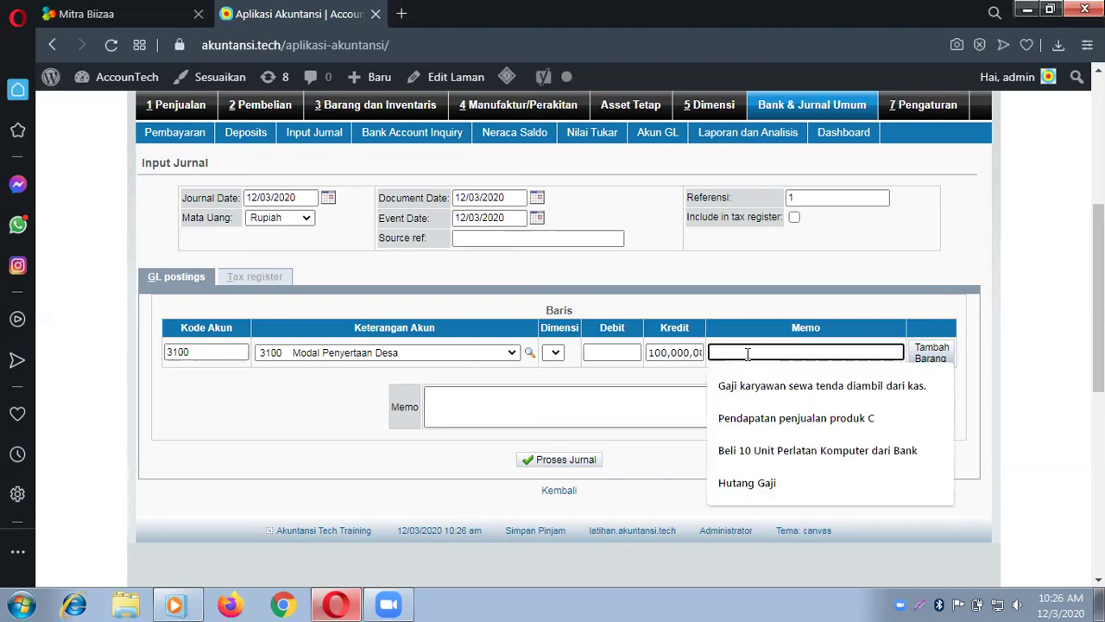
pyautogui.write('Penyertaan Modal Desa')
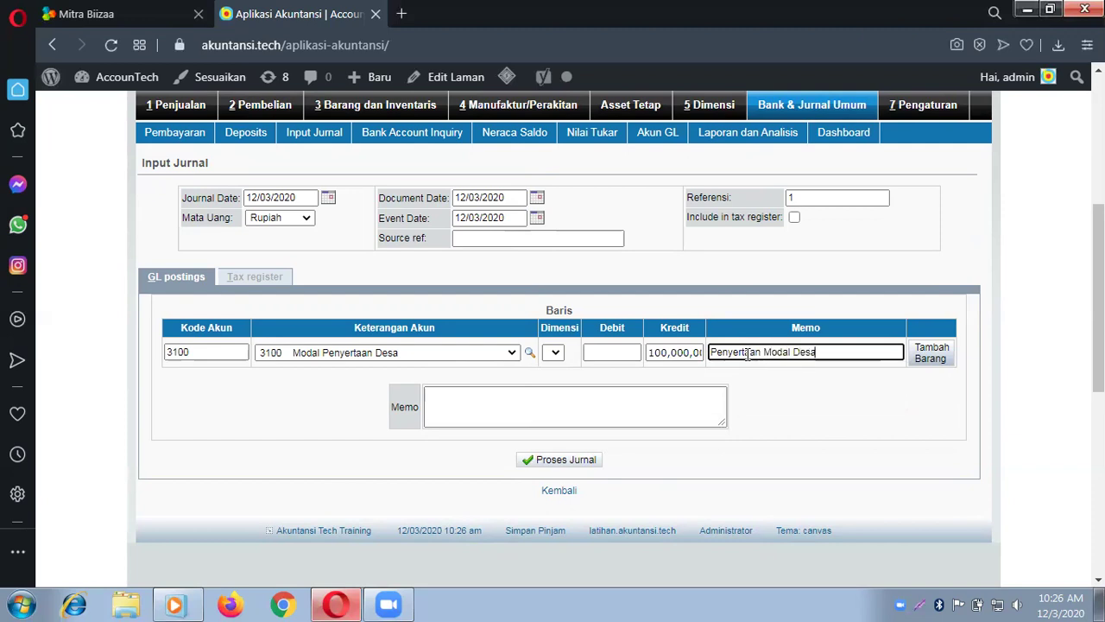
pyautogui.click(921, 351)
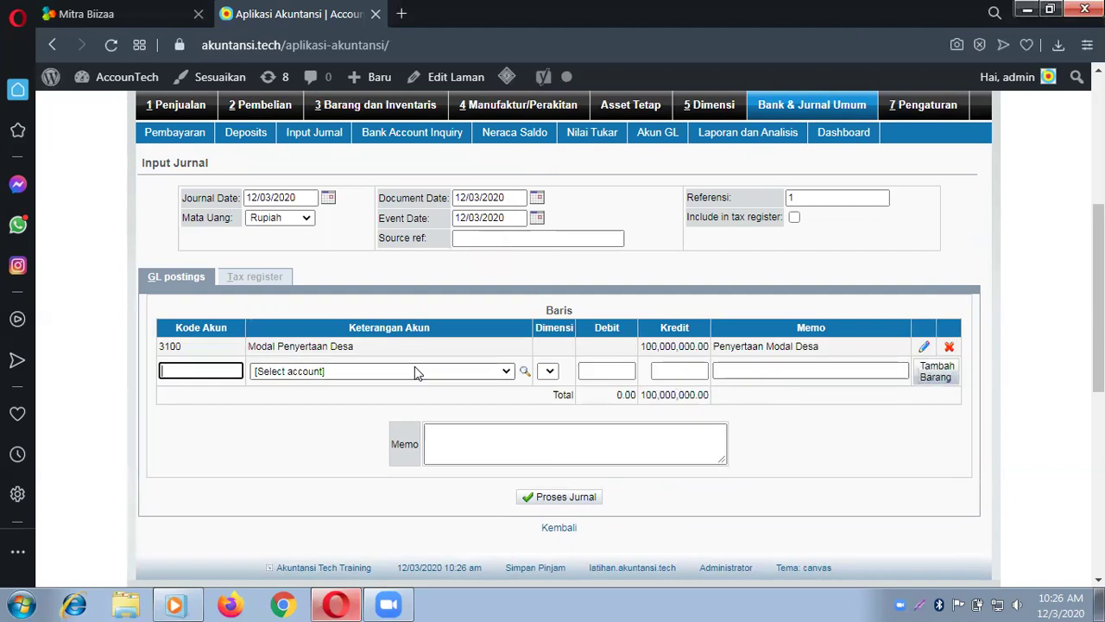
# Step: Add a 100,000,000 debit line to 1100 Kas IDR, memo 'Diterima penyertaan modal dari desa dimasukan kas'
pyautogui.click(402, 370)
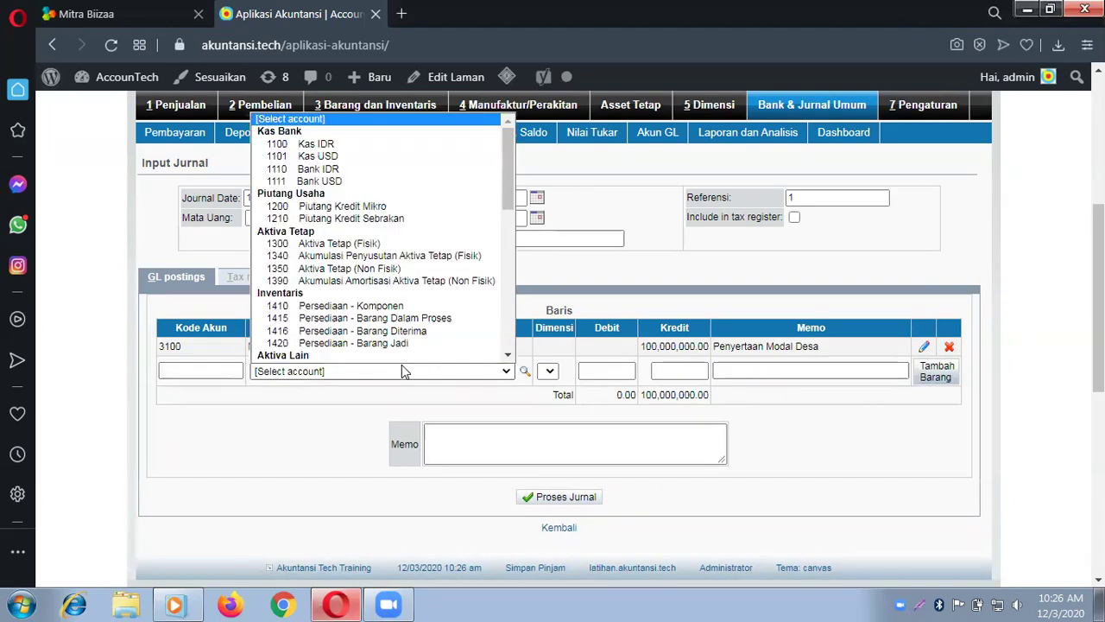
pyautogui.scroll(-1, 402, 354)
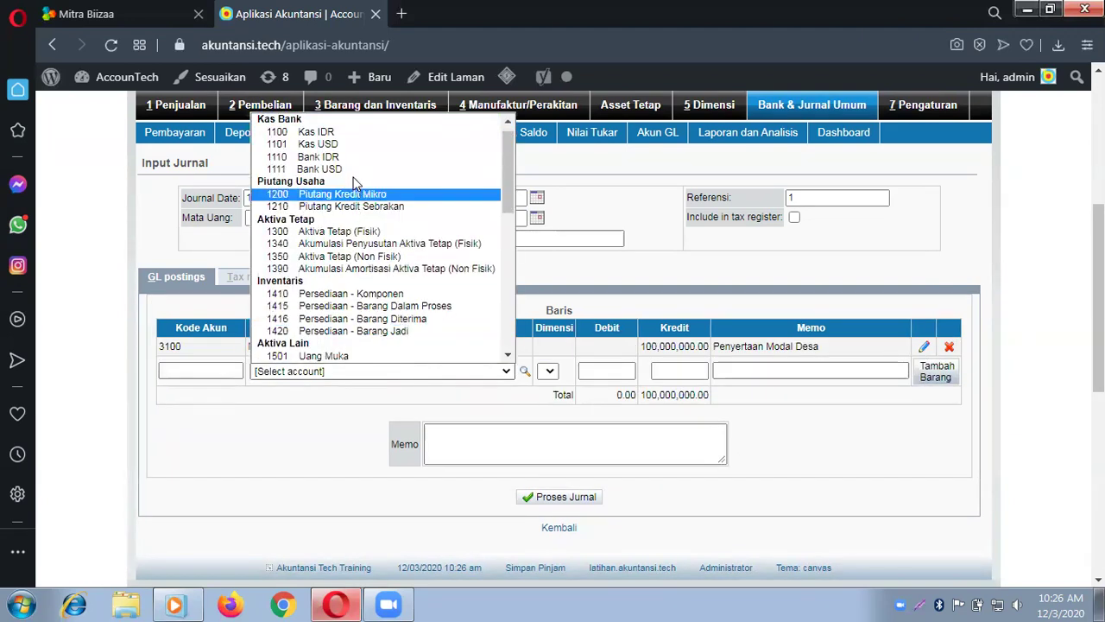
pyautogui.click(372, 131)
pyautogui.click(600, 376)
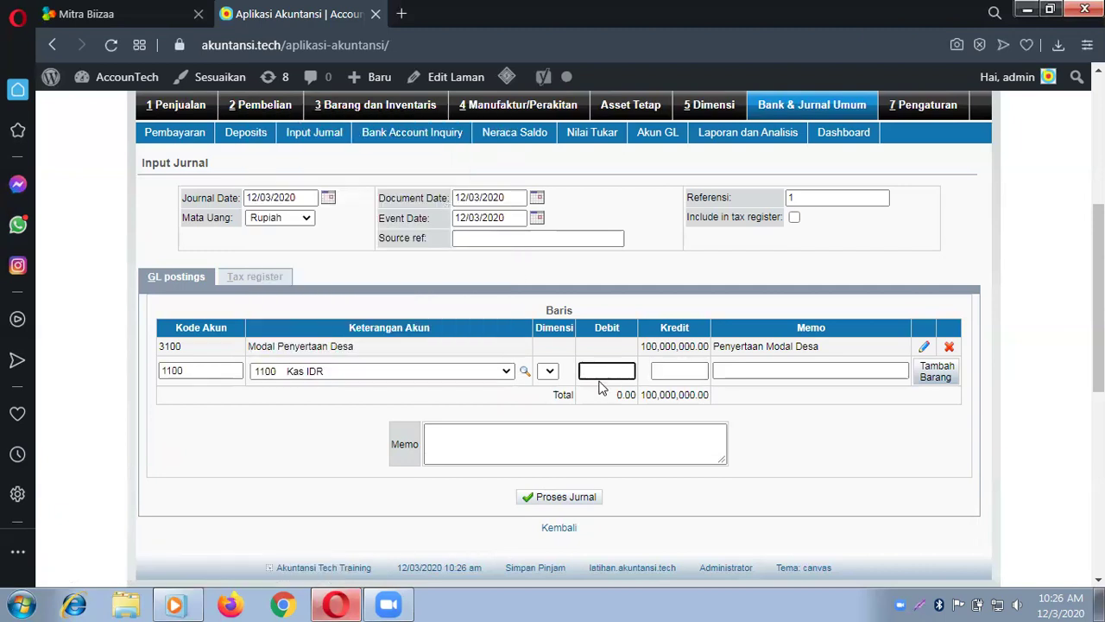
pyautogui.write('100')
pyautogui.write('00')
pyautogui.write('0000')
pyautogui.press('Tab')
pyautogui.press('Tab')
pyautogui.write('Diter')
pyautogui.write('im')
pyautogui.write('a penyerta')
pyautogui.write('an mo')
pyautogui.write('dal dari d')
pyautogui.write('esa dimasukan')
pyautogui.write(' kas.')
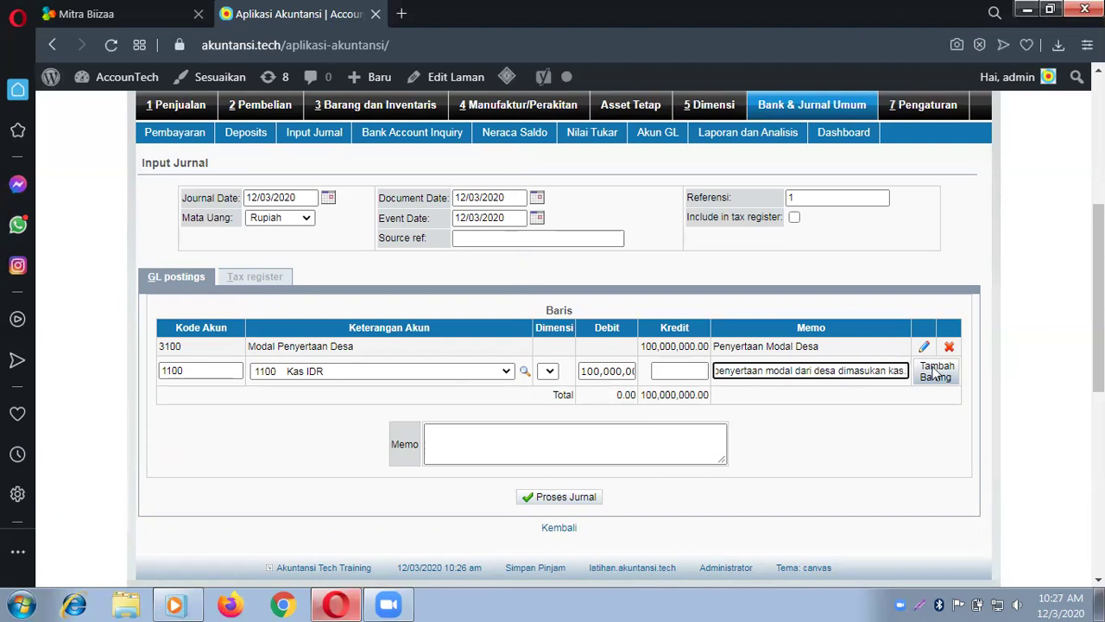
pyautogui.click(935, 373)
# Step: Give the journal the overall memo 'Penyertaan modal desa' and post it
pyautogui.click(656, 476)
pyautogui.write('Penyertaan ')
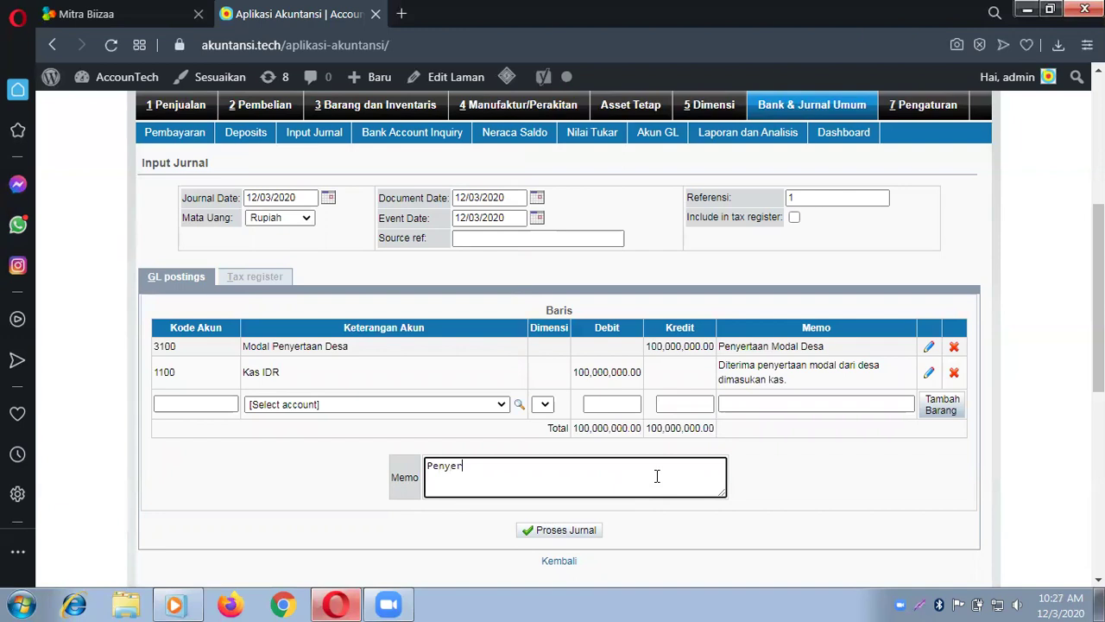
pyautogui.write('modal')
pyautogui.press('BackSpace')
pyautogui.press('BackSpace')
pyautogui.write('dal dari desa d')
pyautogui.press('BackSpace')
pyautogui.press('BackSpace')
pyautogui.click(555, 533)
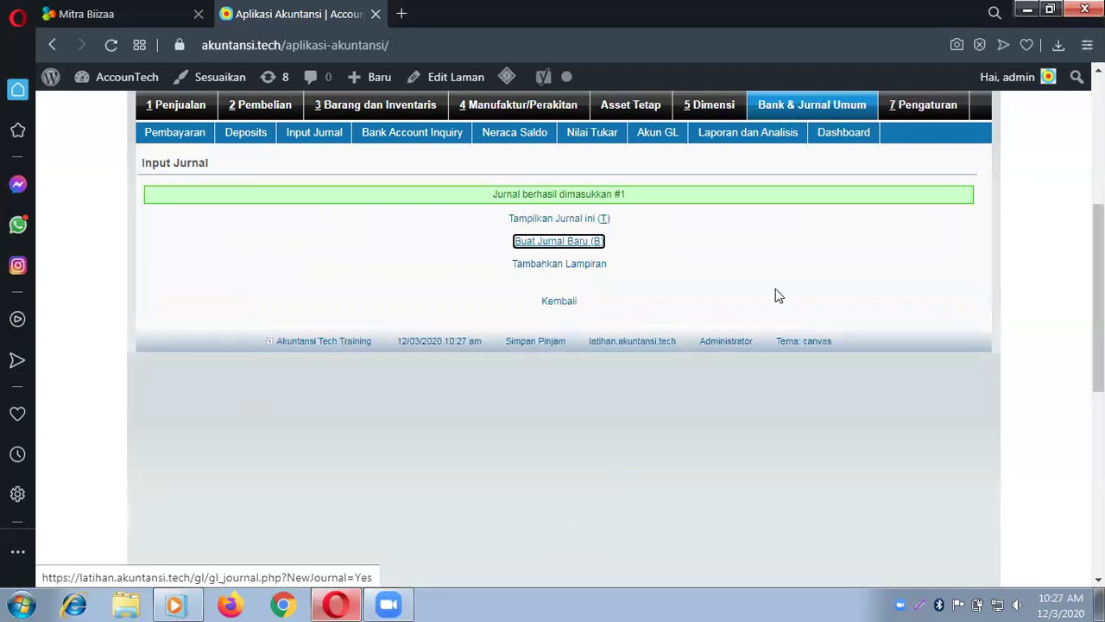
# Step: Open a fresh journal entry and choose 1200 Piutang Kredit Mikro for the first line
pyautogui.click(797, 102)
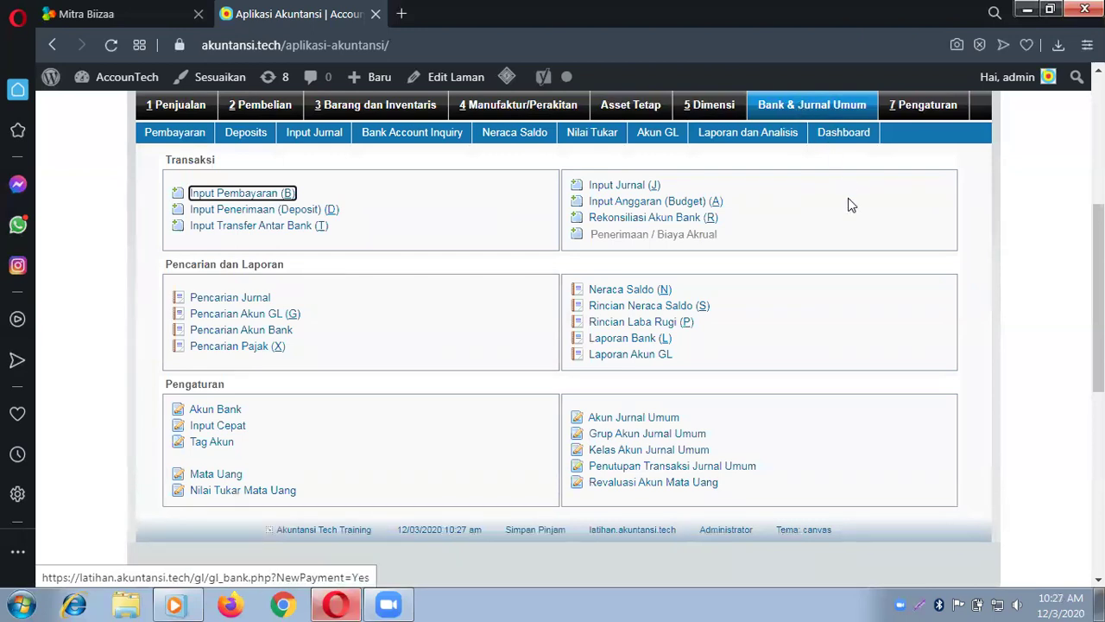
pyautogui.click(623, 186)
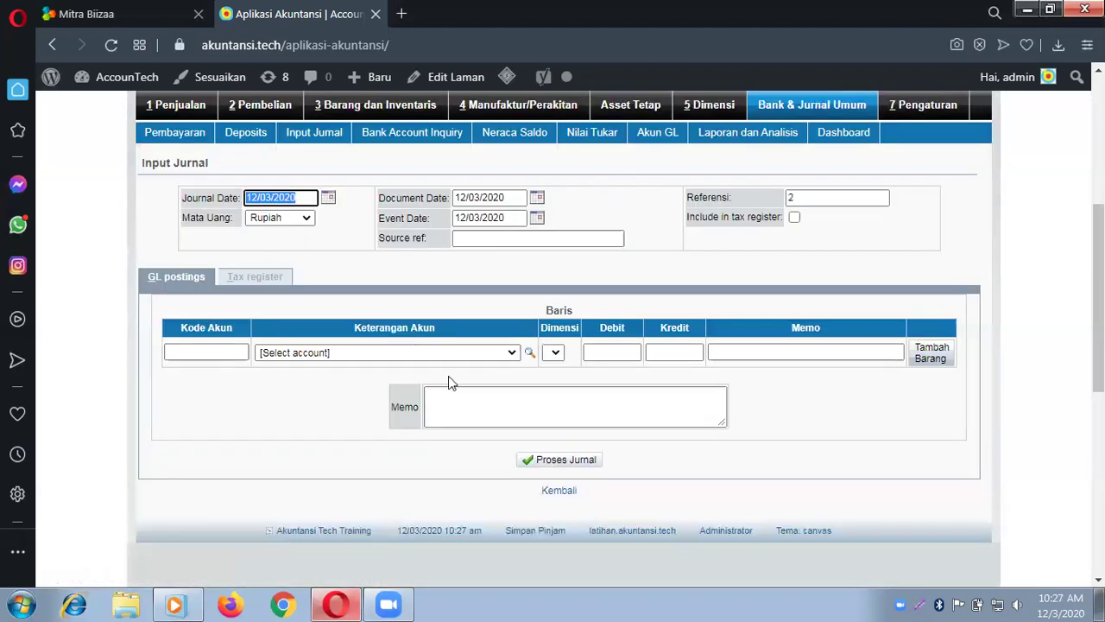
pyautogui.click(498, 354)
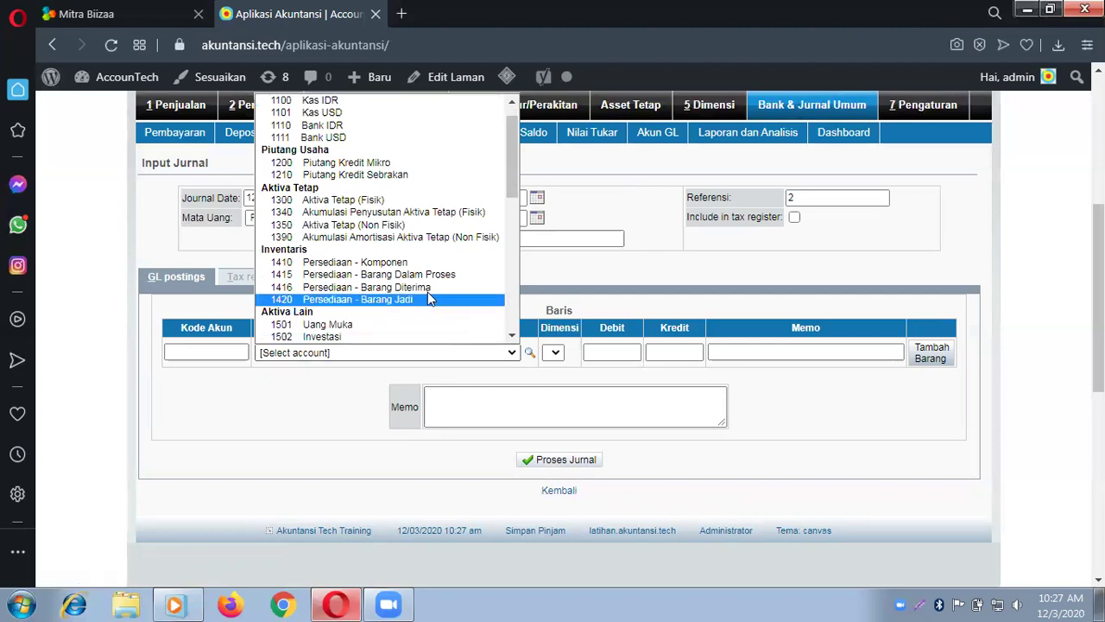
pyautogui.click(396, 166)
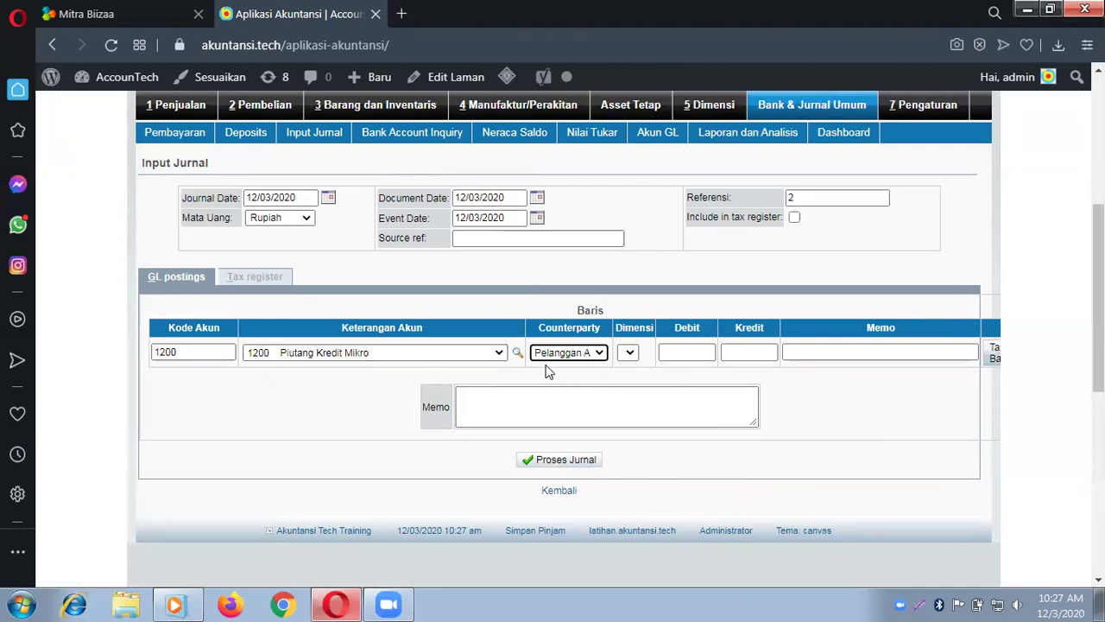
# Step: Debit 10,000,000 with memo 'Nasabah A Pinjam' and add the line to the journal
pyautogui.click(679, 349)
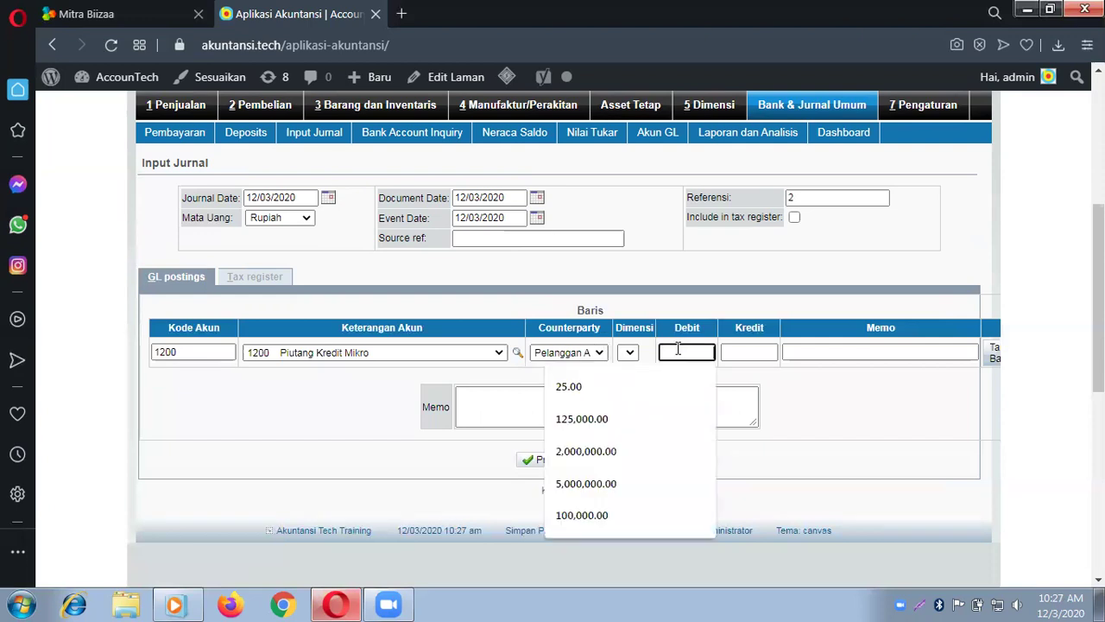
pyautogui.write('10')
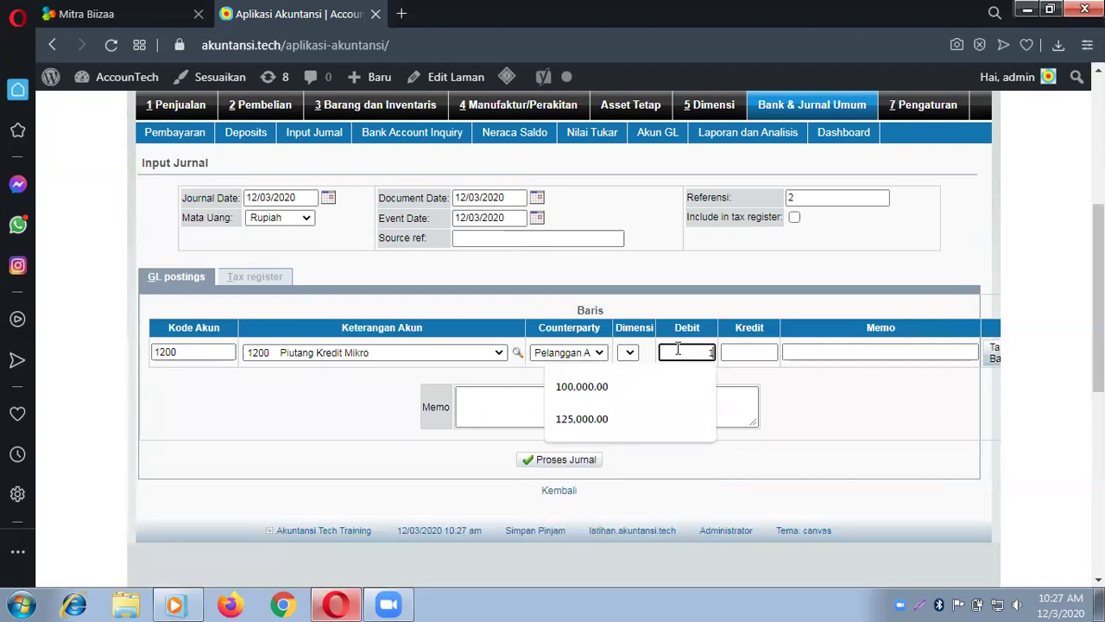
pyautogui.write('000000')
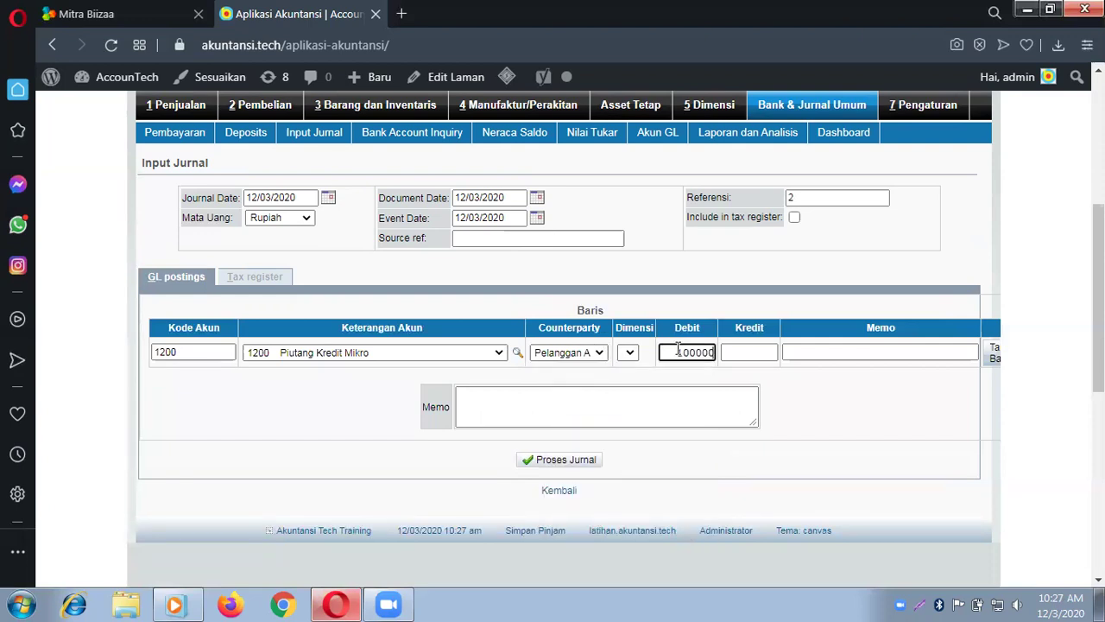
pyautogui.press('Tab')
pyautogui.press('Tab')
pyautogui.write('N')
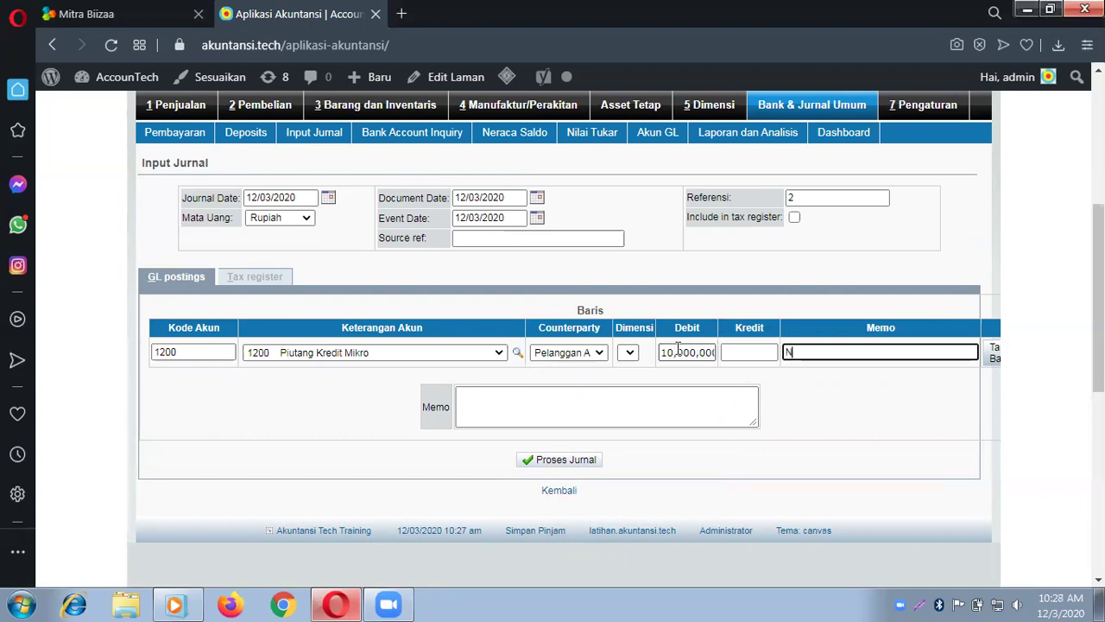
pyautogui.write('asabah A Pinjam 1')
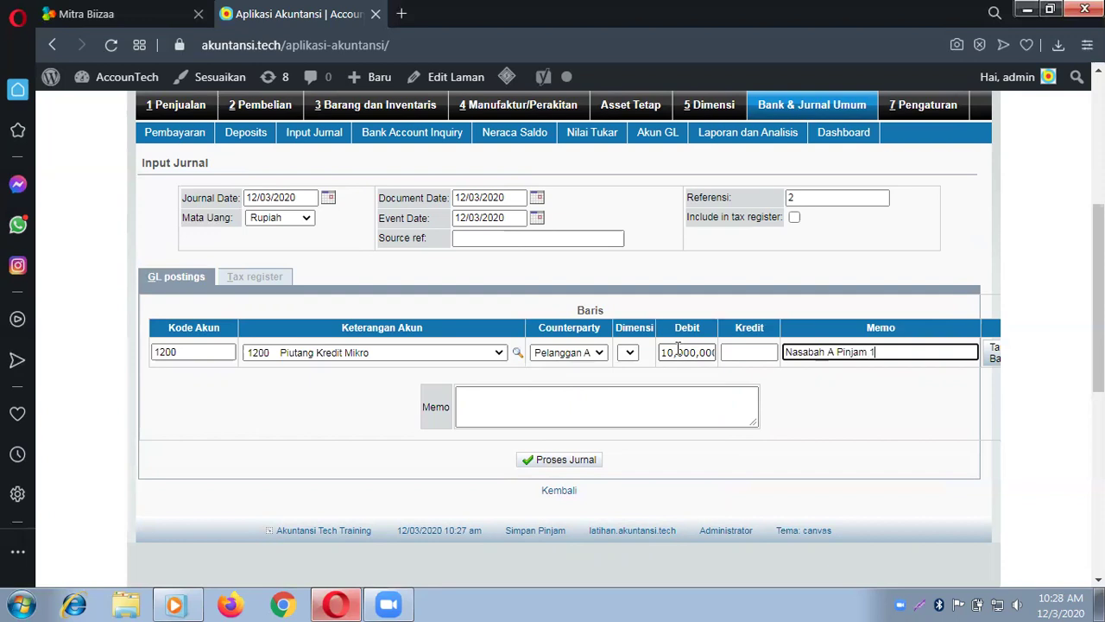
pyautogui.write('0 j')
pyautogui.press('BackSpace')
pyautogui.press('BackSpace')
pyautogui.click(991, 356)
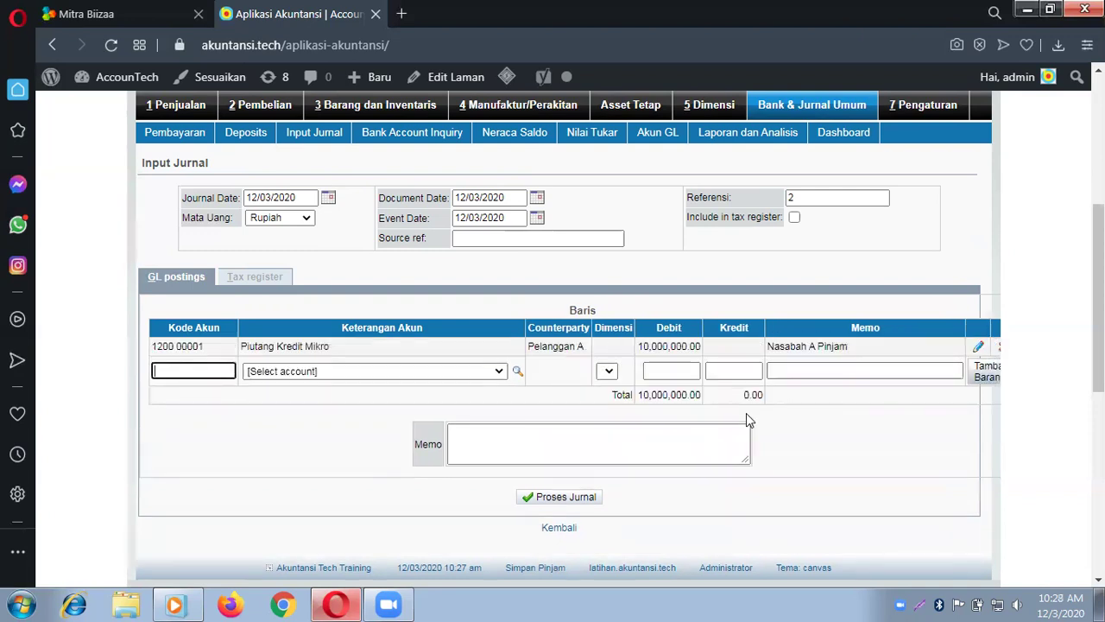
# Step: Add a 10,000,000 credit line to 1100 Kas IDR with a memo about the customer's loan paid from cash
pyautogui.scroll(2, 669, 437)
pyautogui.scroll(-2, 668, 438)
pyautogui.click(417, 373)
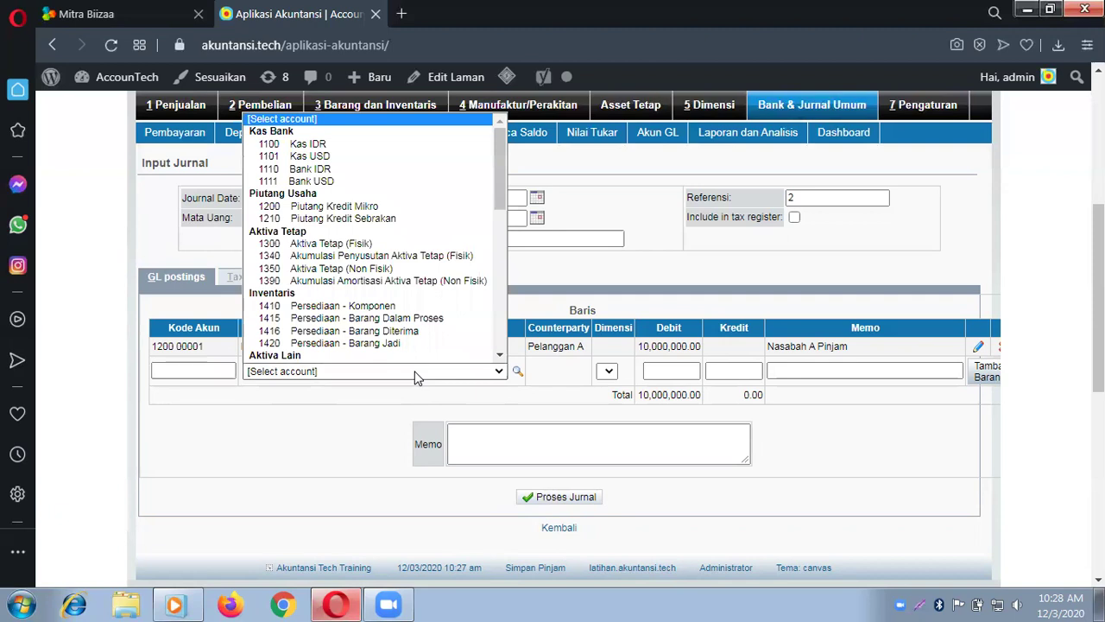
pyautogui.click(359, 154)
pyautogui.click(655, 370)
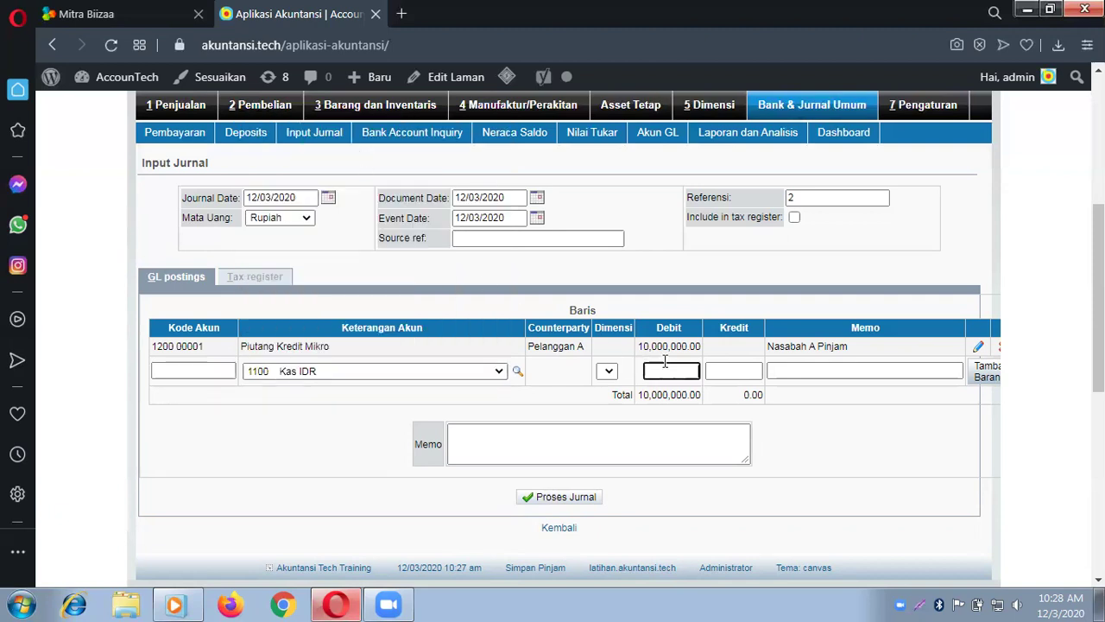
pyautogui.click(735, 371)
pyautogui.write('10,000,000')
pyautogui.press('Tab')
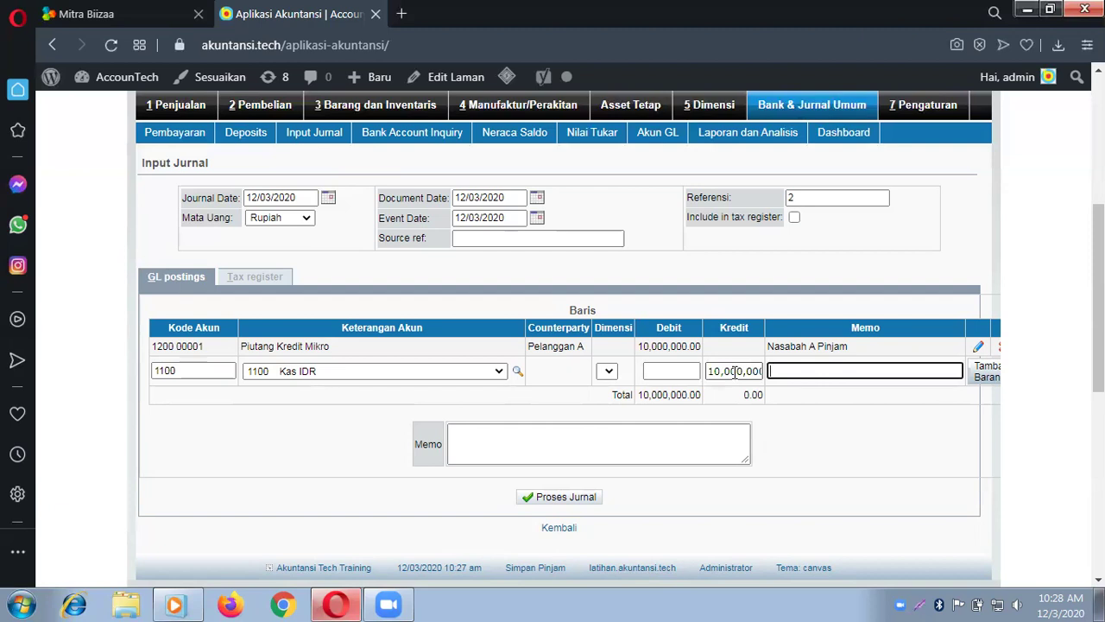
pyautogui.write('Dibayar pinjaman N')
pyautogui.press('BackSpace')
pyautogui.write('a')
pyautogui.press('BackSpace')
pyautogui.write('nasabah a dri k')
pyautogui.press('BackSpace')
pyautogui.press('BackSpace')
pyautogui.press('BackSpace')
pyautogui.press('BackSpace')
pyautogui.write('ari kas')
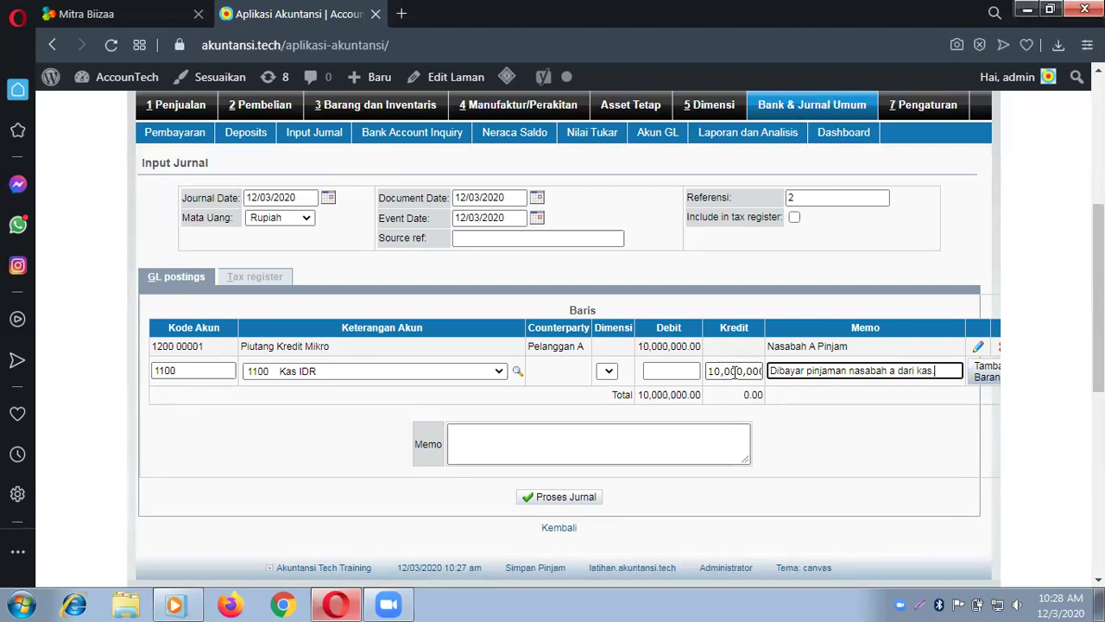
pyautogui.press('BackSpace')
pyautogui.write('.')
pyautogui.click(986, 377)
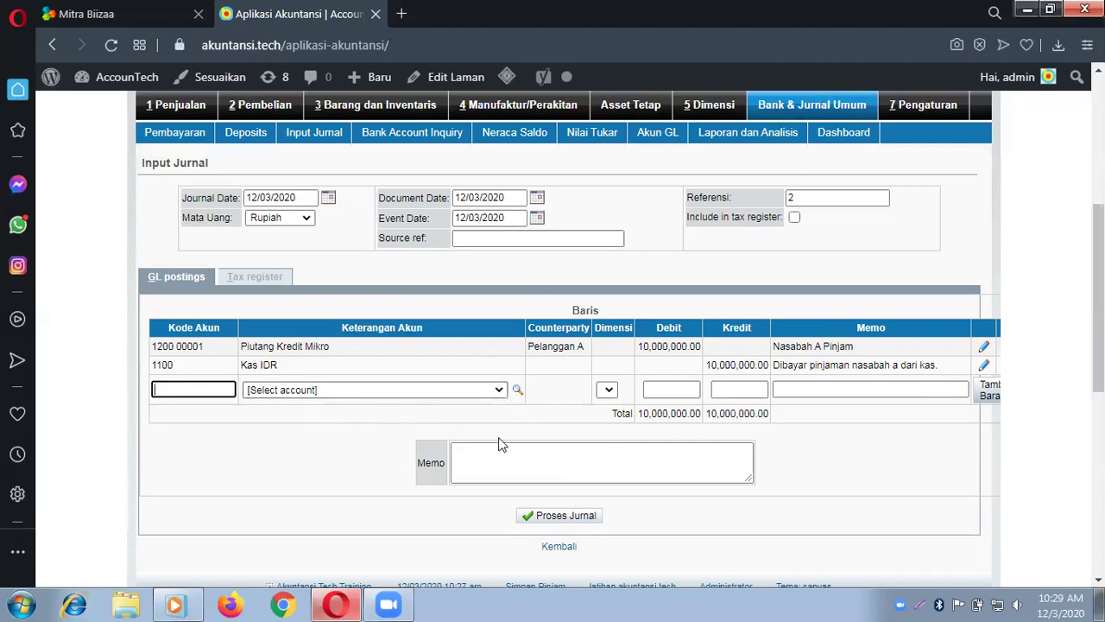
# Step: Enter the overall memo 'Pinjaman Nasabah A' and post journal #2
pyautogui.click(518, 462)
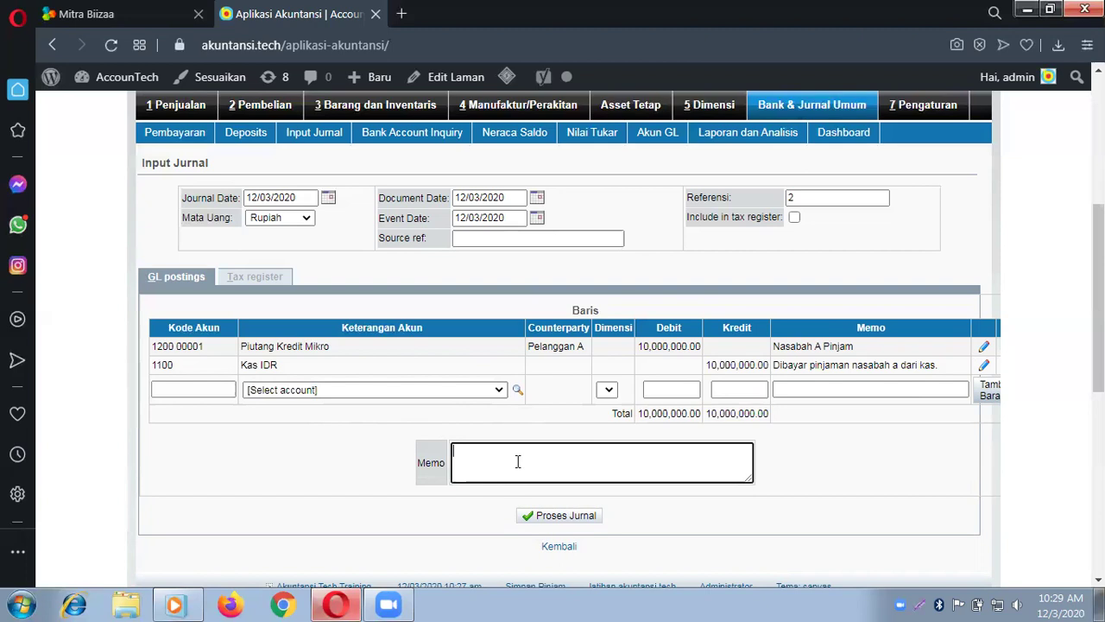
pyautogui.write('Pinjman')
pyautogui.press('BackSpace')
pyautogui.press('BackSpace')
pyautogui.press('BackSpace')
pyautogui.press('BackSpace')
pyautogui.write('aman ANasabah A')
pyautogui.click(568, 518)
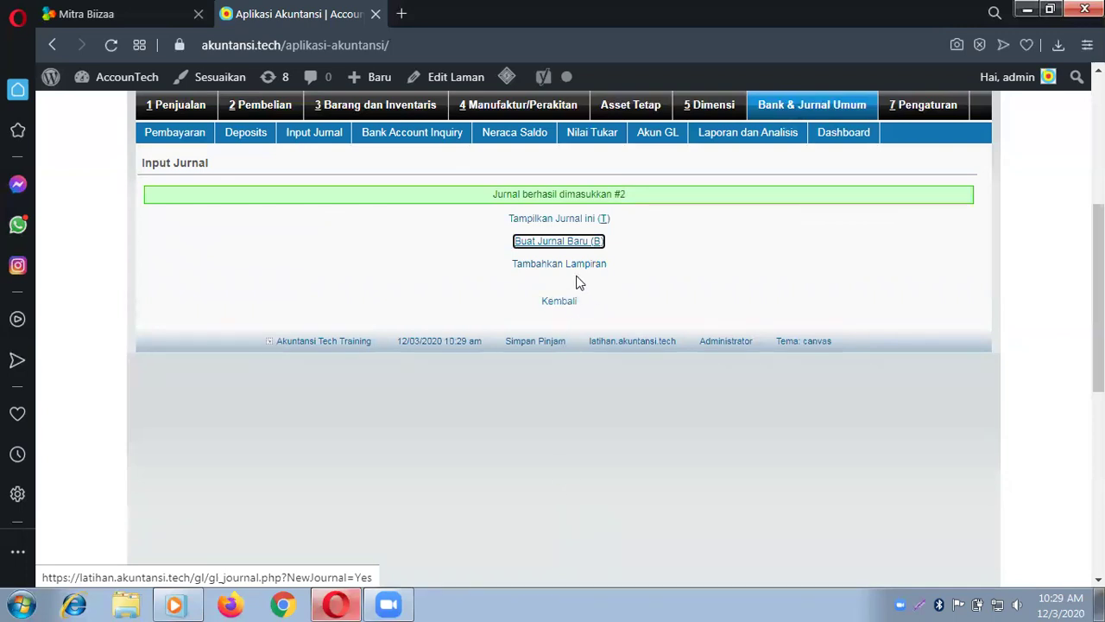
# Step: Go to the Bank & Jurnal Umum GL reports and select the Neraca Saldo balance report
pyautogui.click(823, 105)
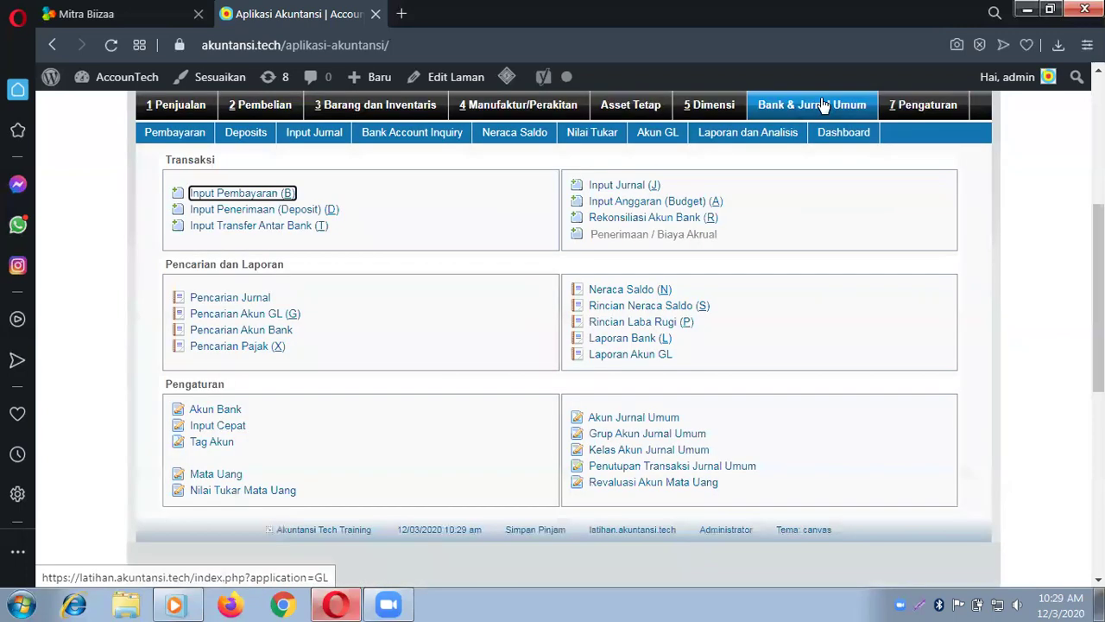
pyautogui.click(640, 355)
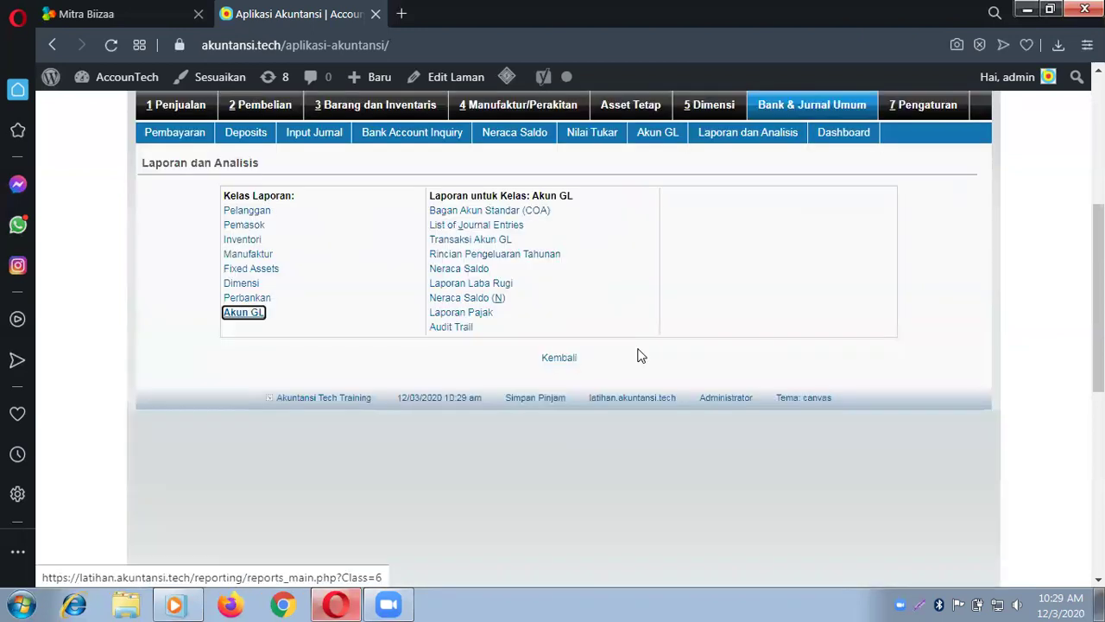
pyautogui.click(471, 275)
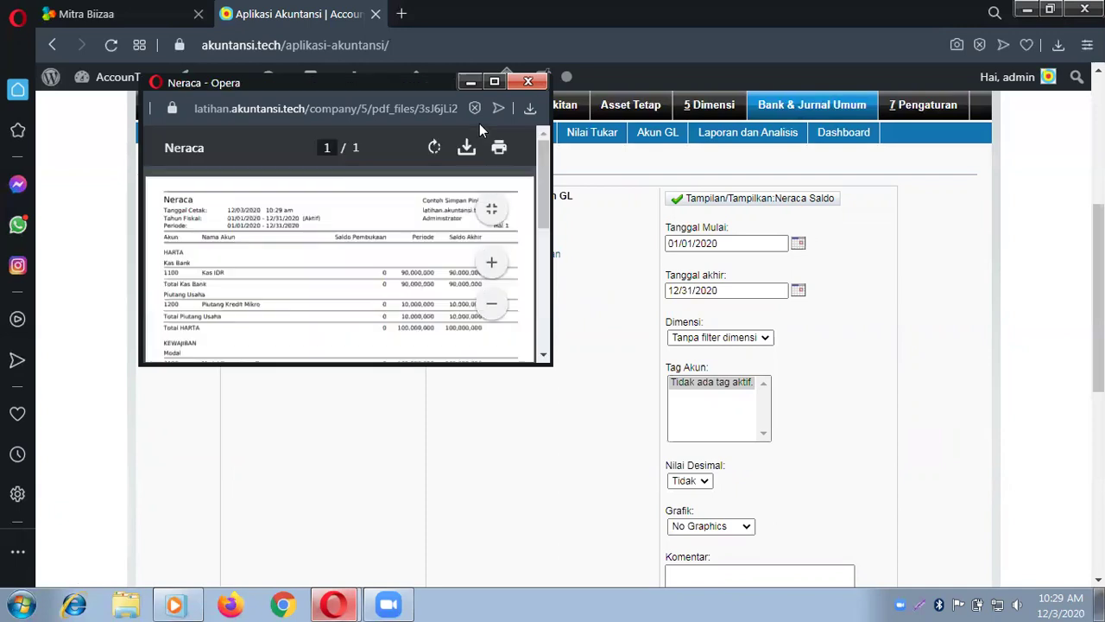
# Step: Maximize the Neraca PDF, fit it to page width, scroll through it, then close it
pyautogui.click(492, 82)
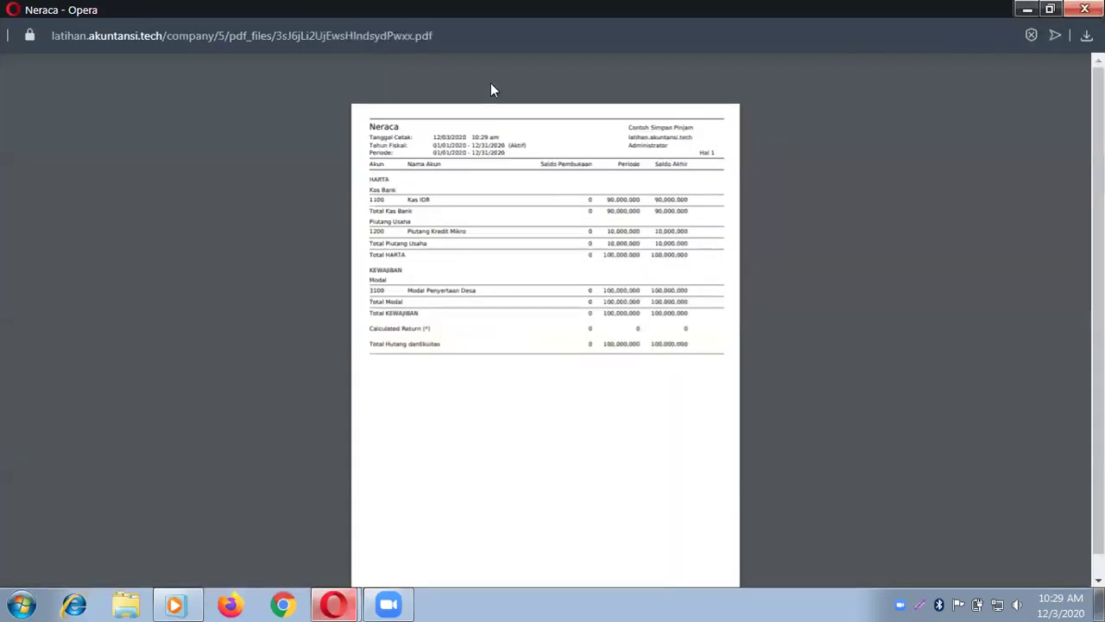
pyautogui.click(1055, 435)
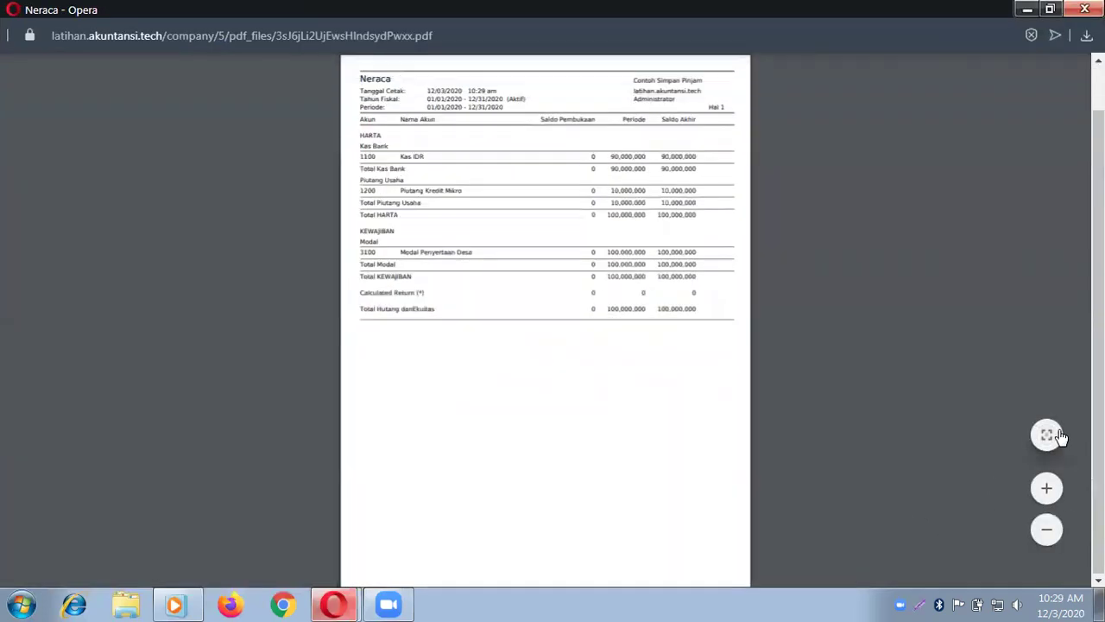
pyautogui.click(1048, 435)
pyautogui.scroll(-1, 487, 312)
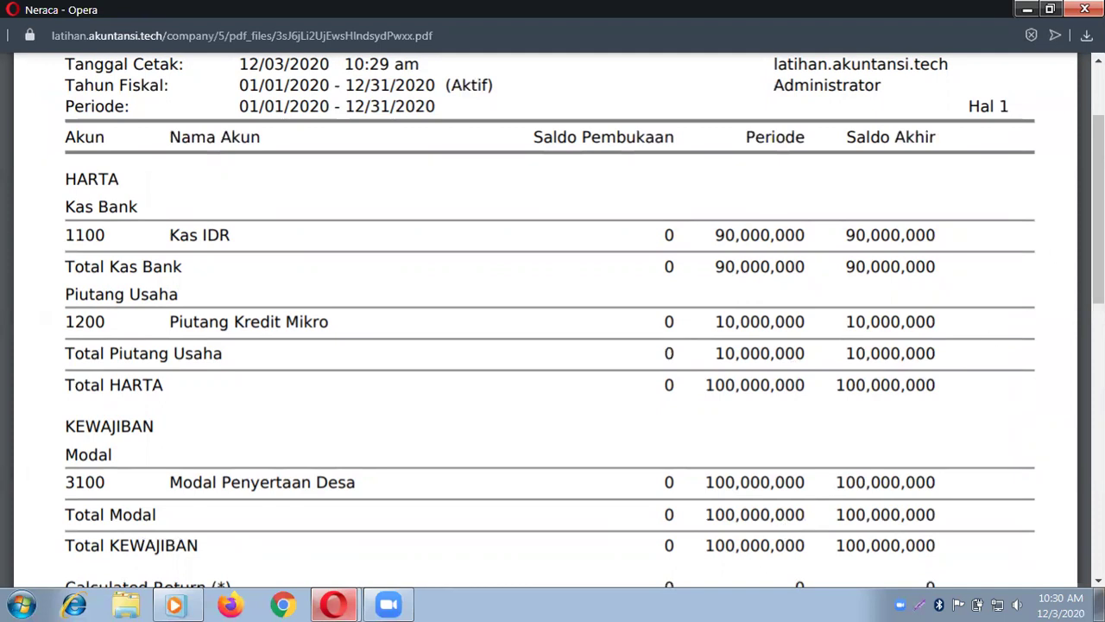
pyautogui.click(1085, 9)
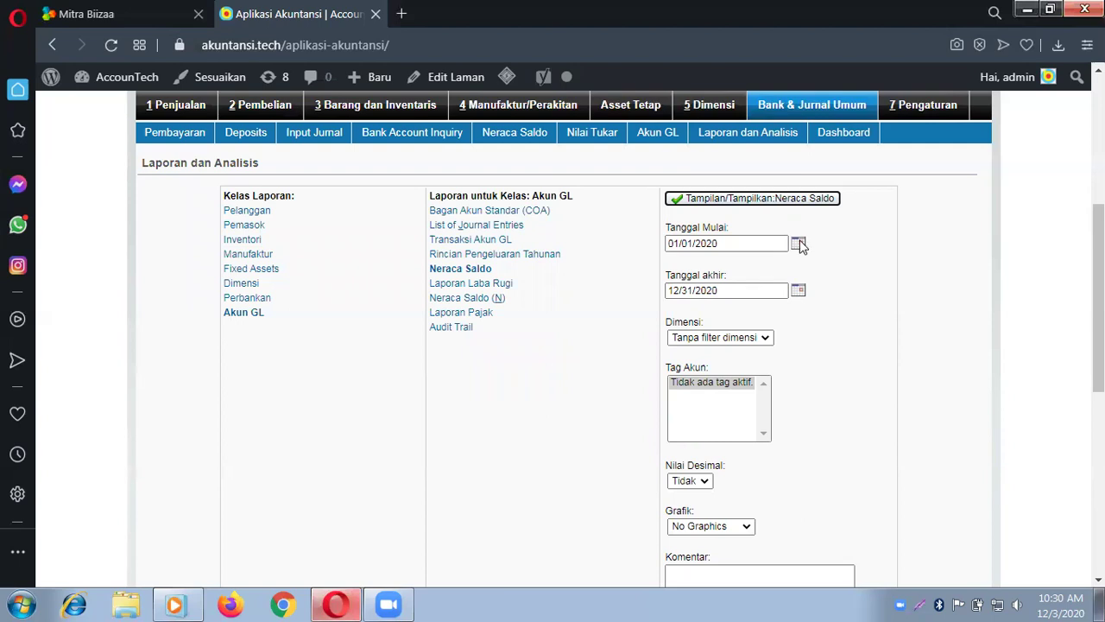
# Step: Open the chart of accounts and load account 4100 Penjualan for editing
pyautogui.click(776, 99)
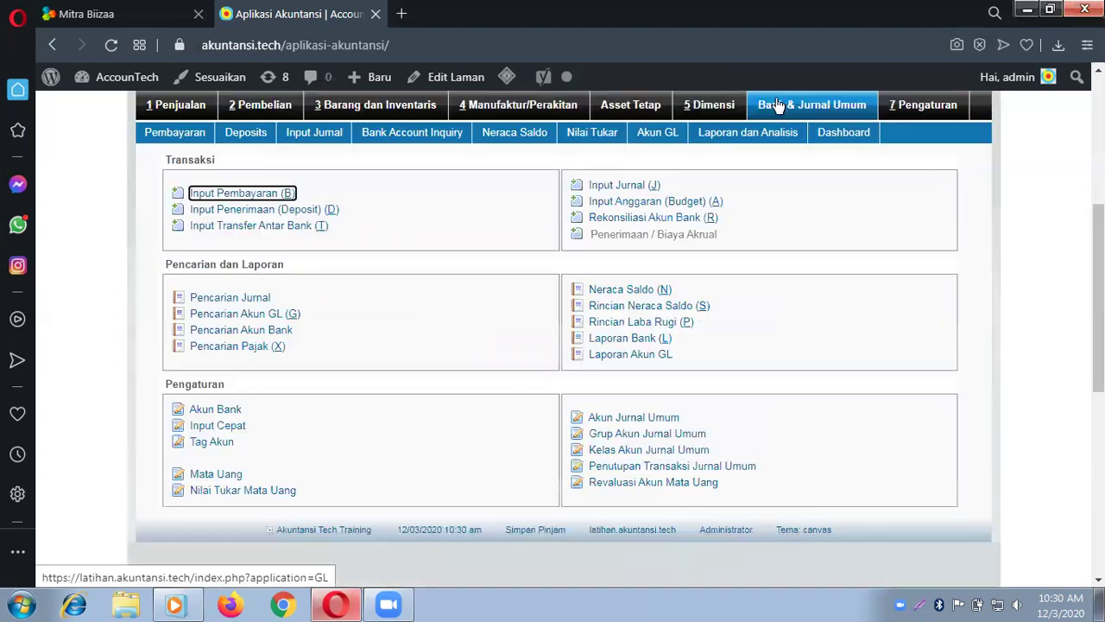
pyautogui.click(635, 420)
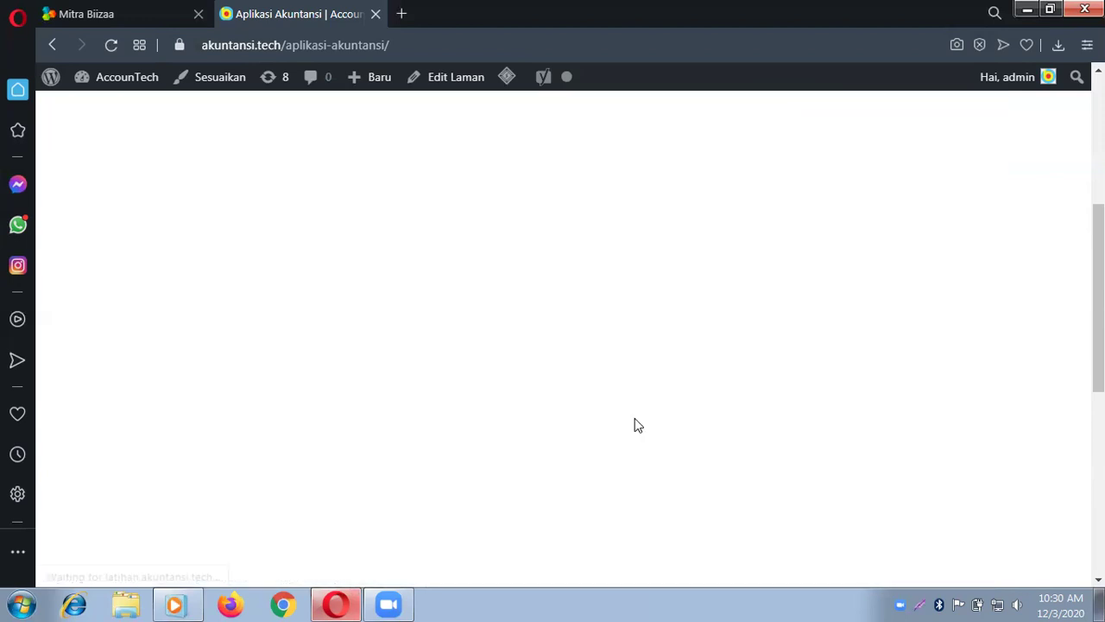
pyautogui.click(605, 199)
pyautogui.moveTo(607, 256); pyautogui.dragTo(617, 368)
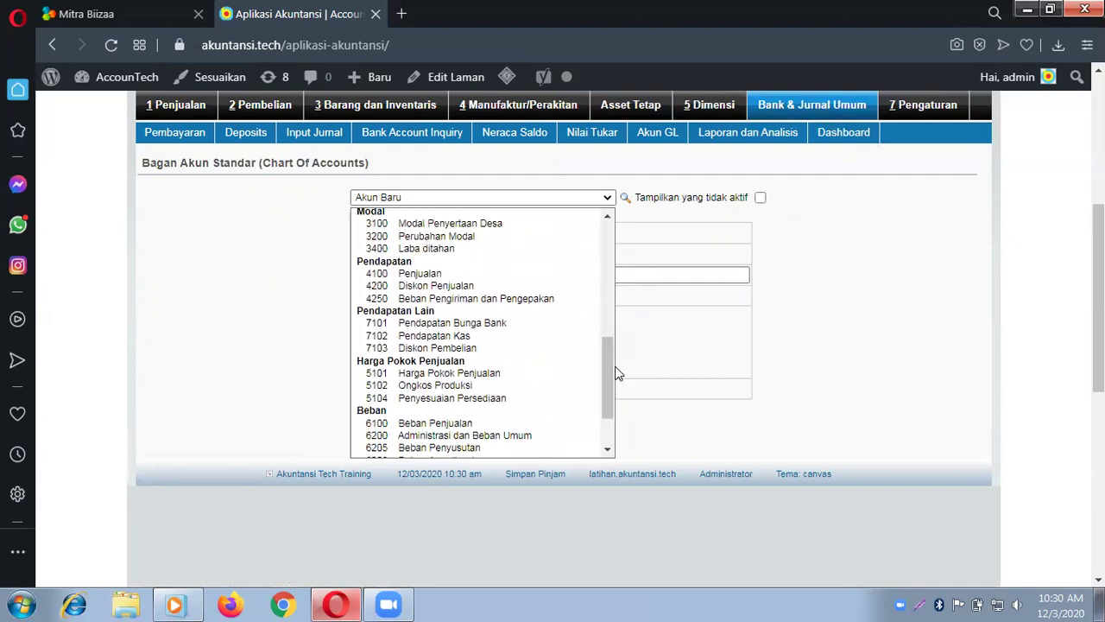
pyautogui.click(463, 274)
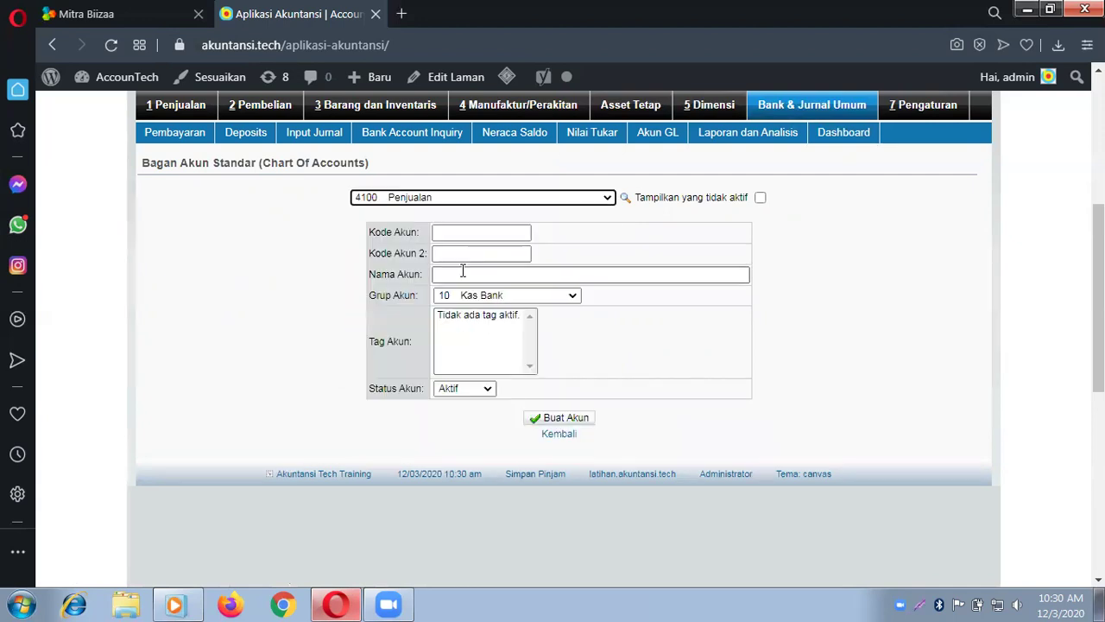
# Step: Rename account 4100 to 'Pendapatan Jasa Kredit Mikro 2 %' and save it
pyautogui.click(506, 274)
pyautogui.press('BackSpace')
pyautogui.press('BackSpace')
pyautogui.press('BackSpace')
pyautogui.press('BackSpace')
pyautogui.press('BackSpace')
pyautogui.press('BackSpace')
pyautogui.press('BackSpace')
pyautogui.press('BackSpace')
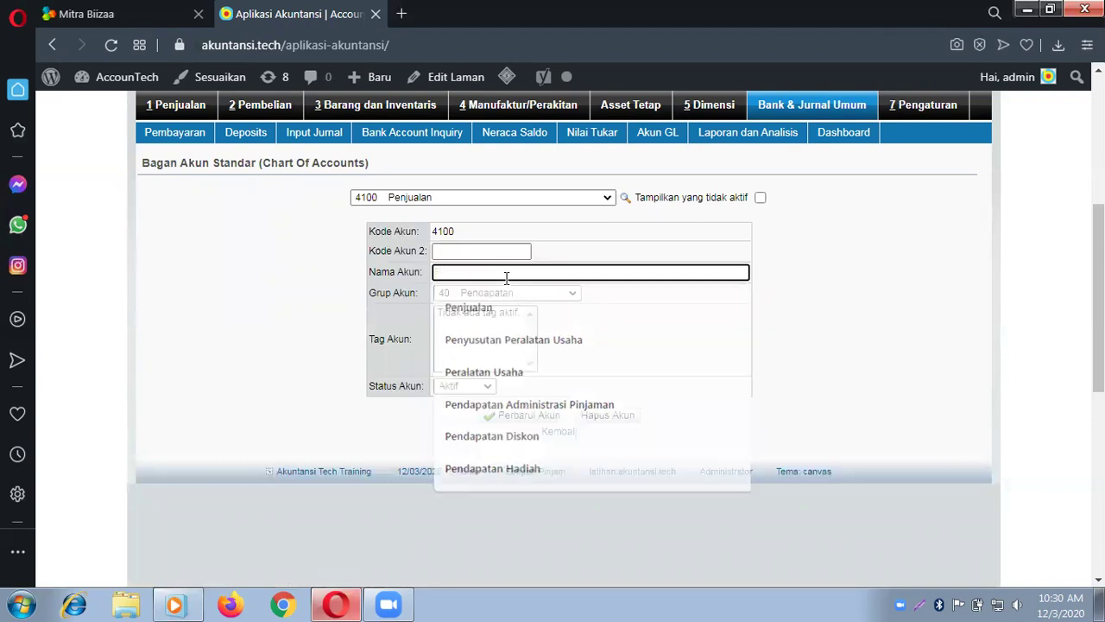
pyautogui.write('Pendapatan ')
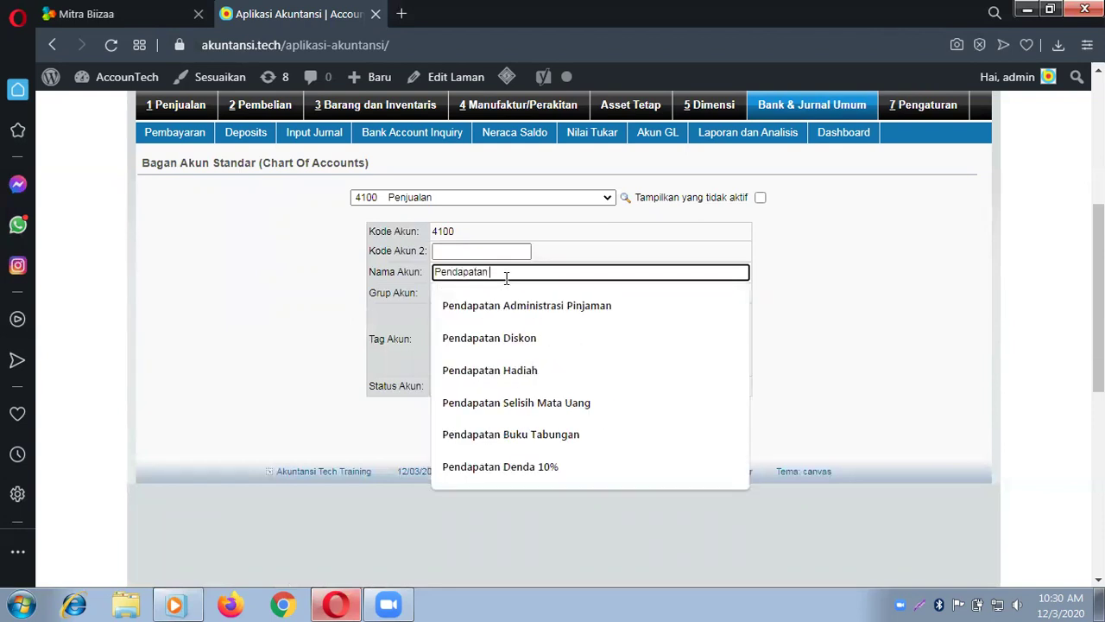
pyautogui.write('Jasa Kredit')
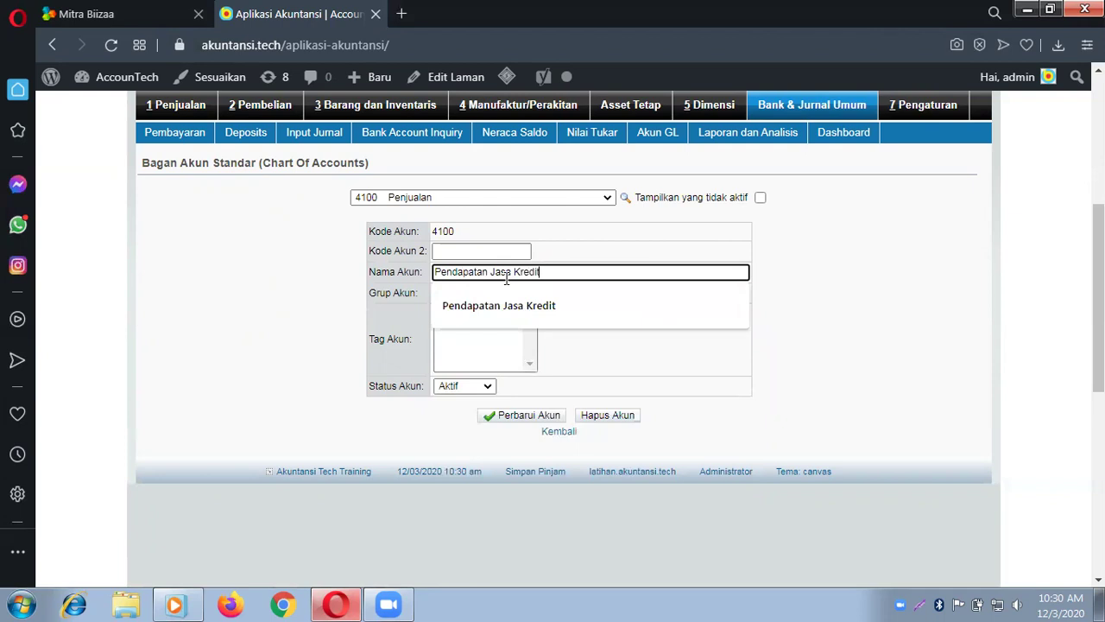
pyautogui.write(' Miro')
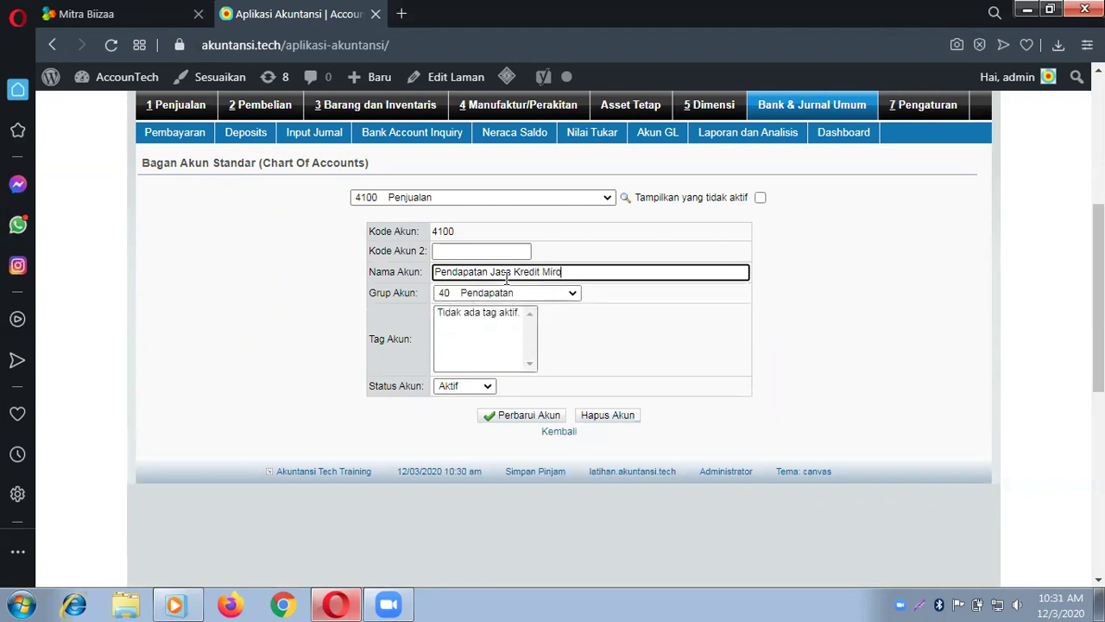
pyautogui.press('BackSpace')
pyautogui.press('BackSpace')
pyautogui.write('kro')
pyautogui.write(' 5')
pyautogui.press('BackSpace')
pyautogui.write('2 %')
pyautogui.click(543, 416)
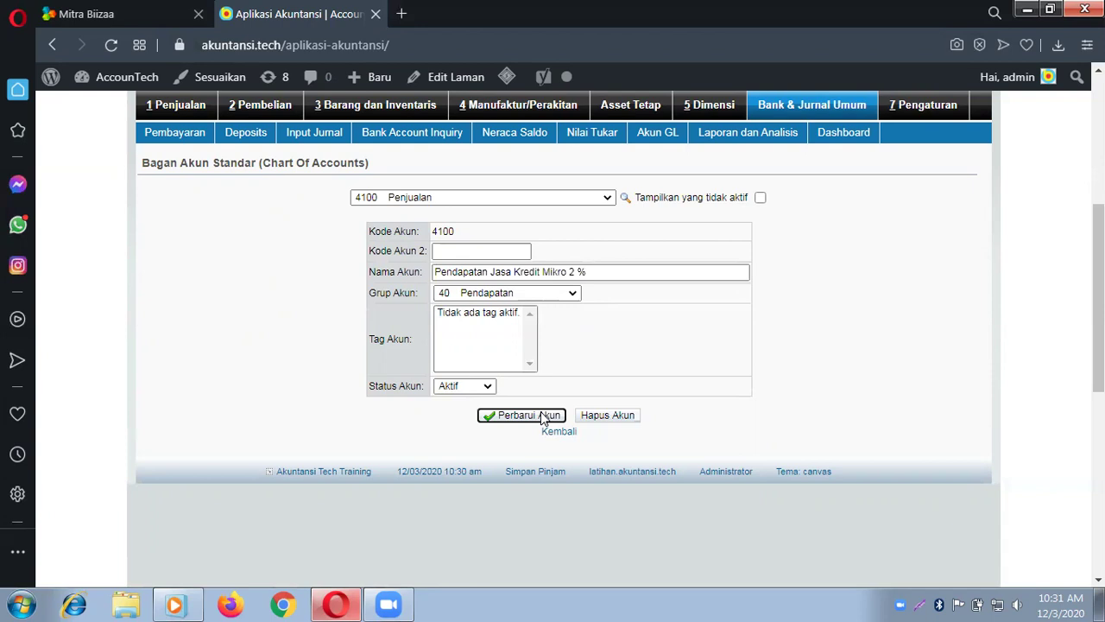
# Step: Start a new journal entry with 1200 Piutang Kredit Mikro on the first line
pyautogui.click(795, 105)
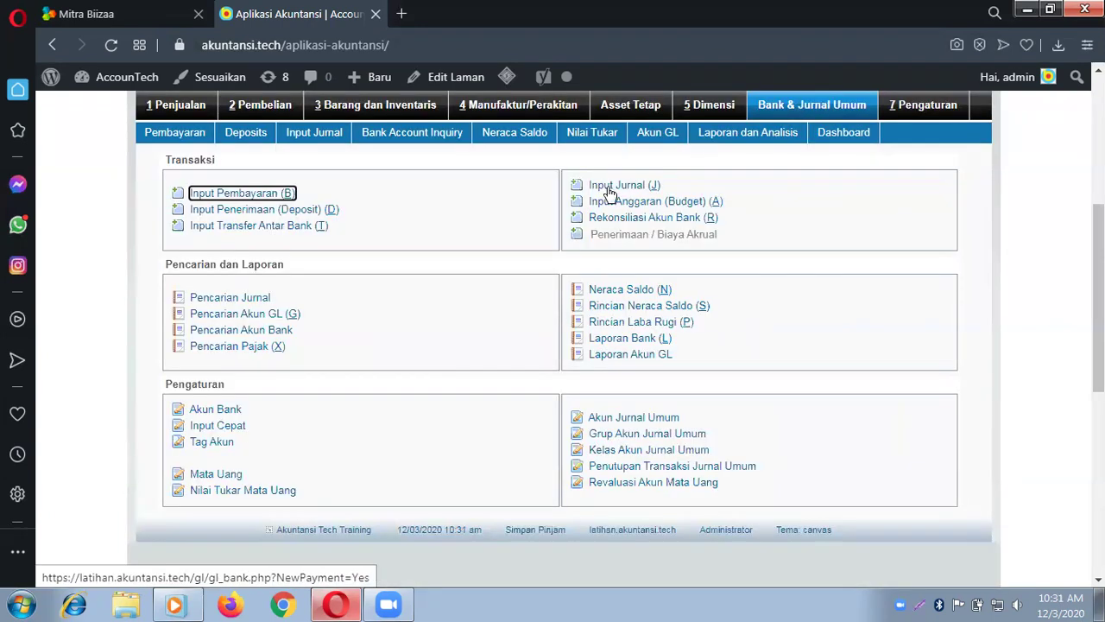
pyautogui.click(609, 189)
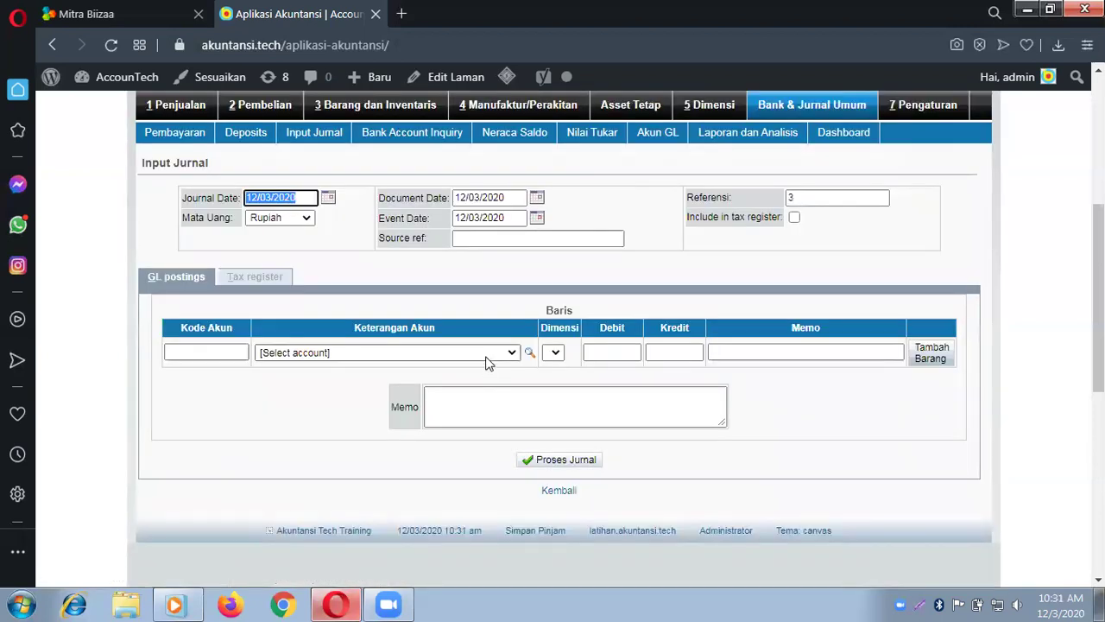
pyautogui.click(486, 353)
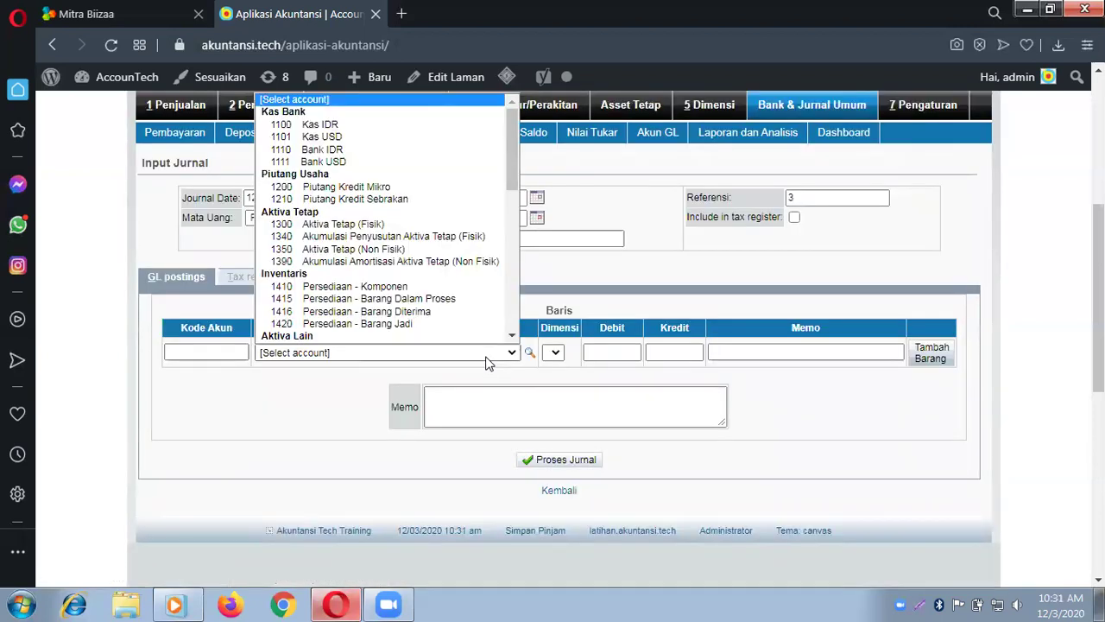
pyautogui.click(393, 163)
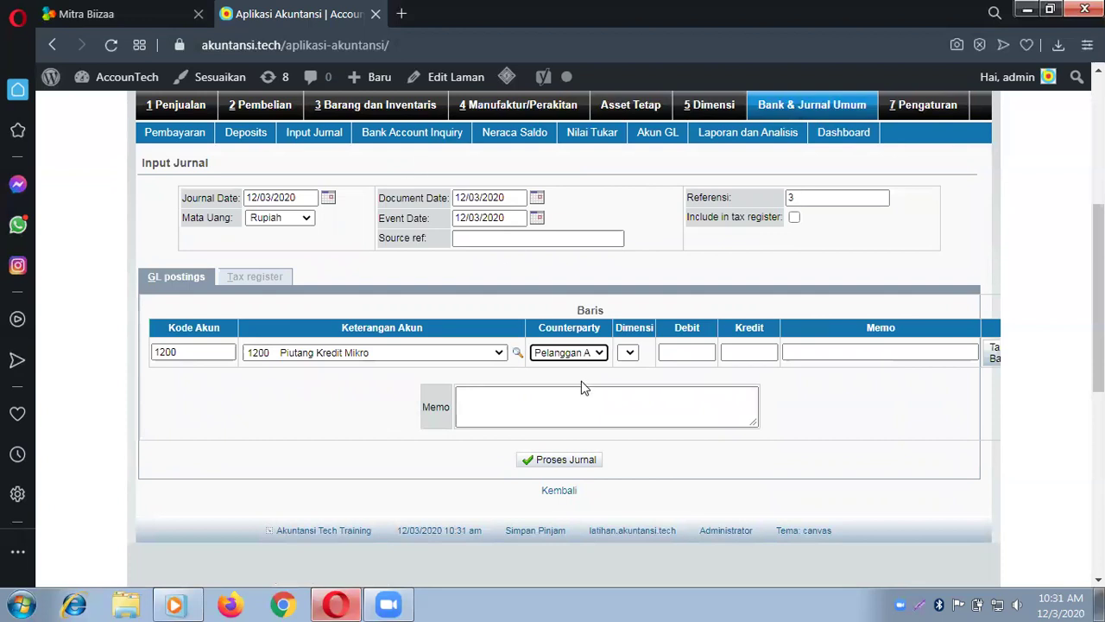
# Step: Credit 1,000,000 to the customer with memo 'Angsuran pertama Nasabah A' and add the line
pyautogui.click(600, 355)
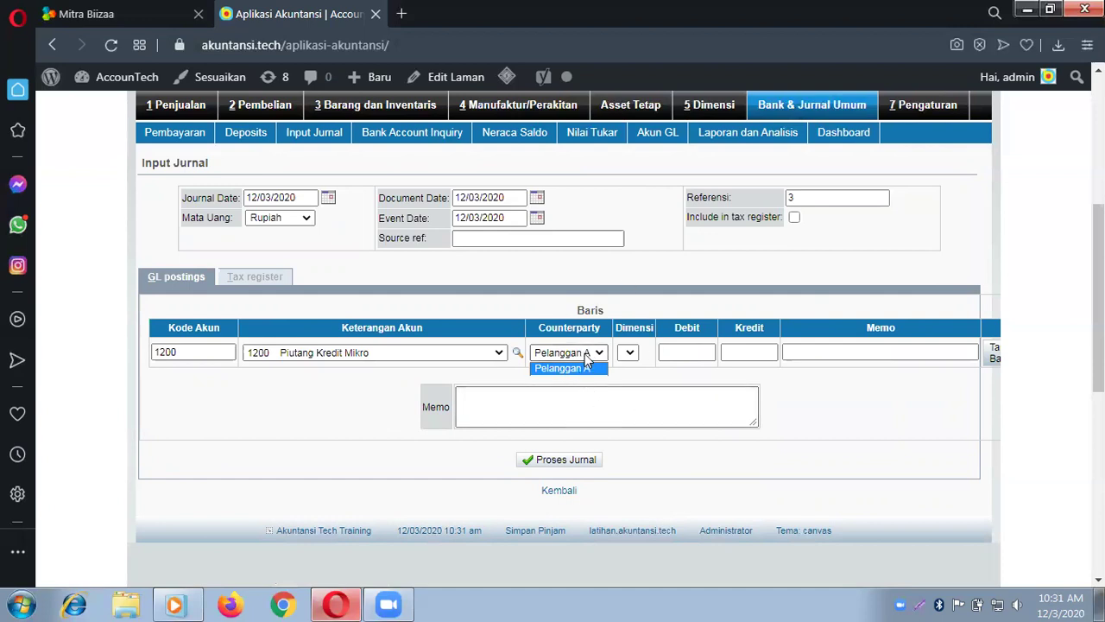
pyautogui.click(584, 353)
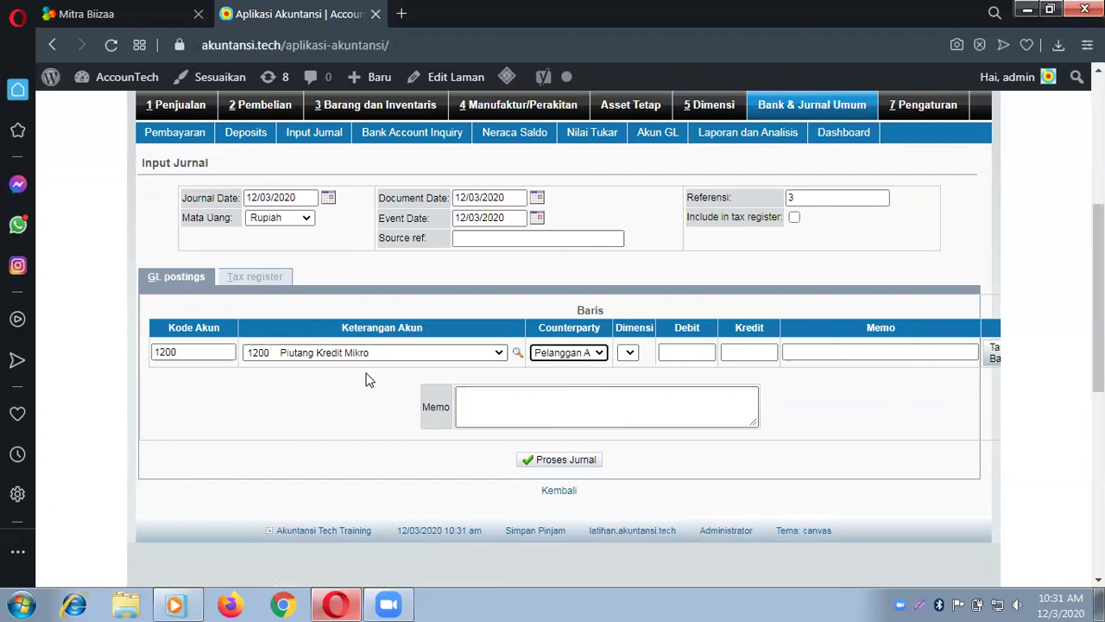
pyautogui.click(732, 351)
pyautogui.write('10')
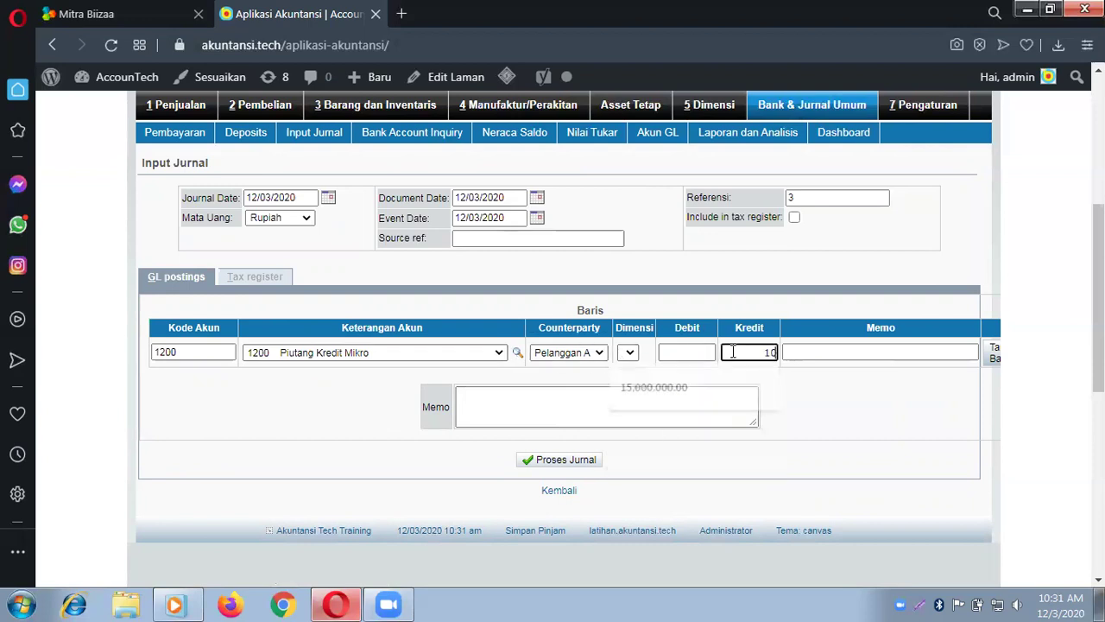
pyautogui.write('00')
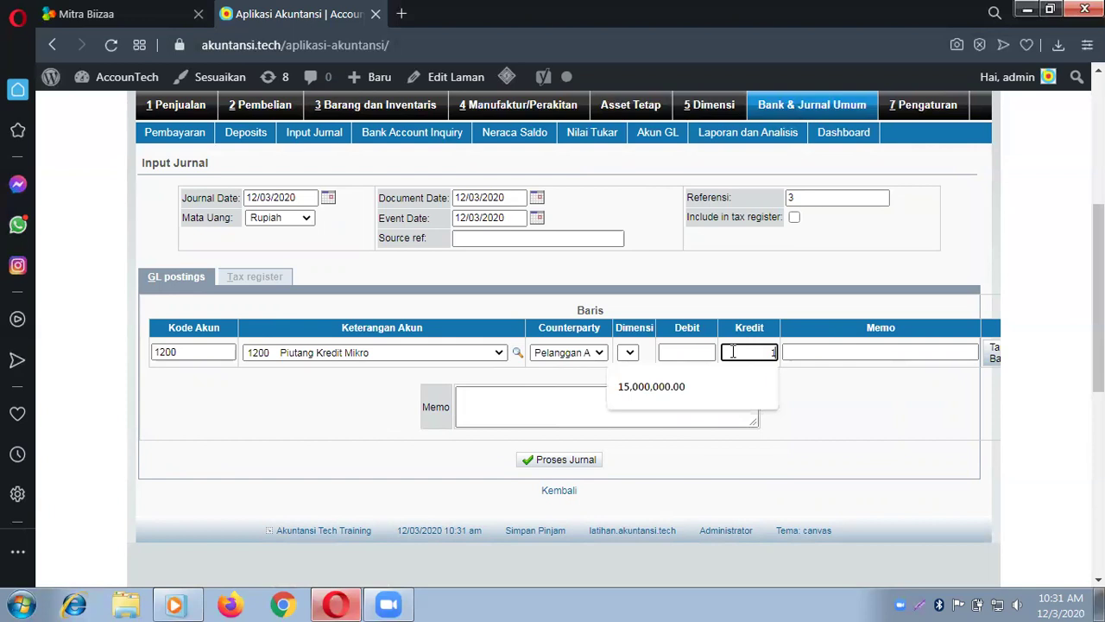
pyautogui.write('000')
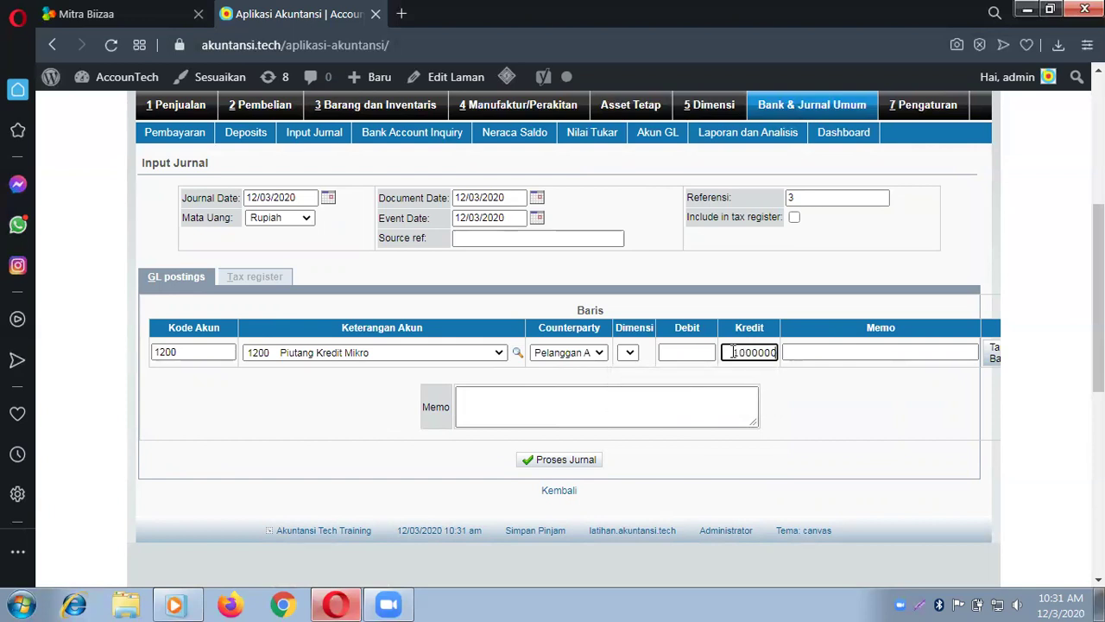
pyautogui.click(828, 352)
pyautogui.write('Angsu')
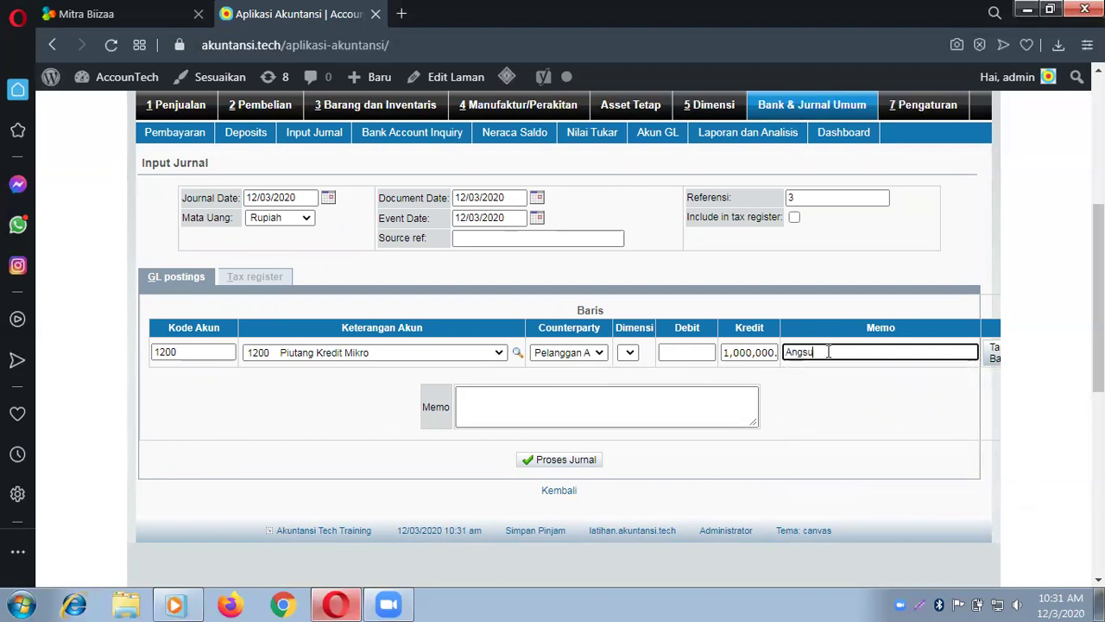
pyautogui.write('ran pertama Nasabah A')
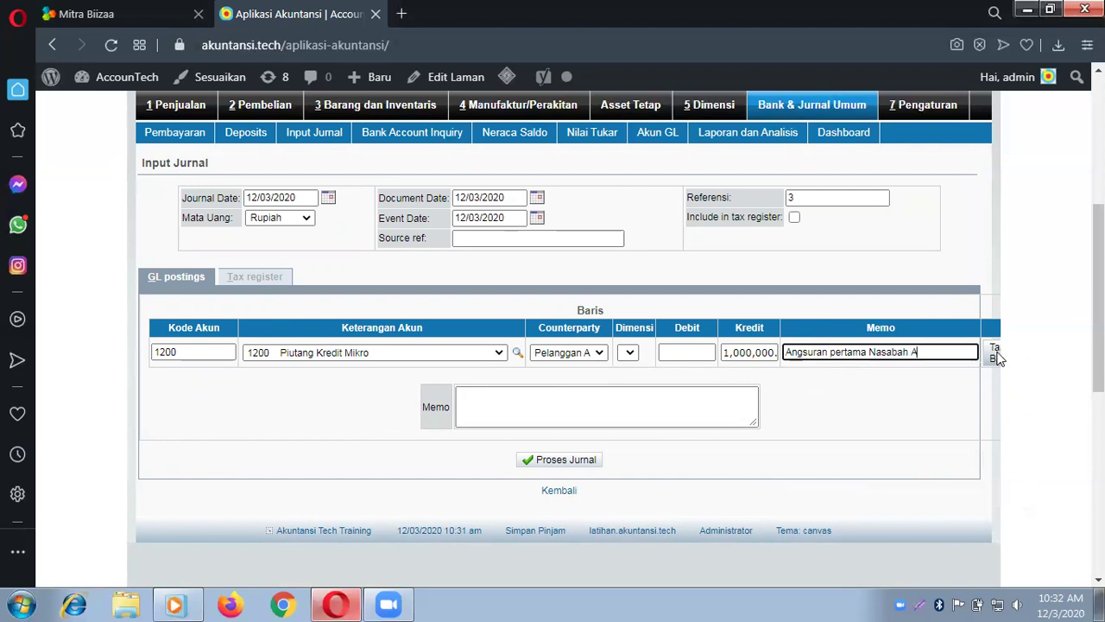
pyautogui.click(992, 353)
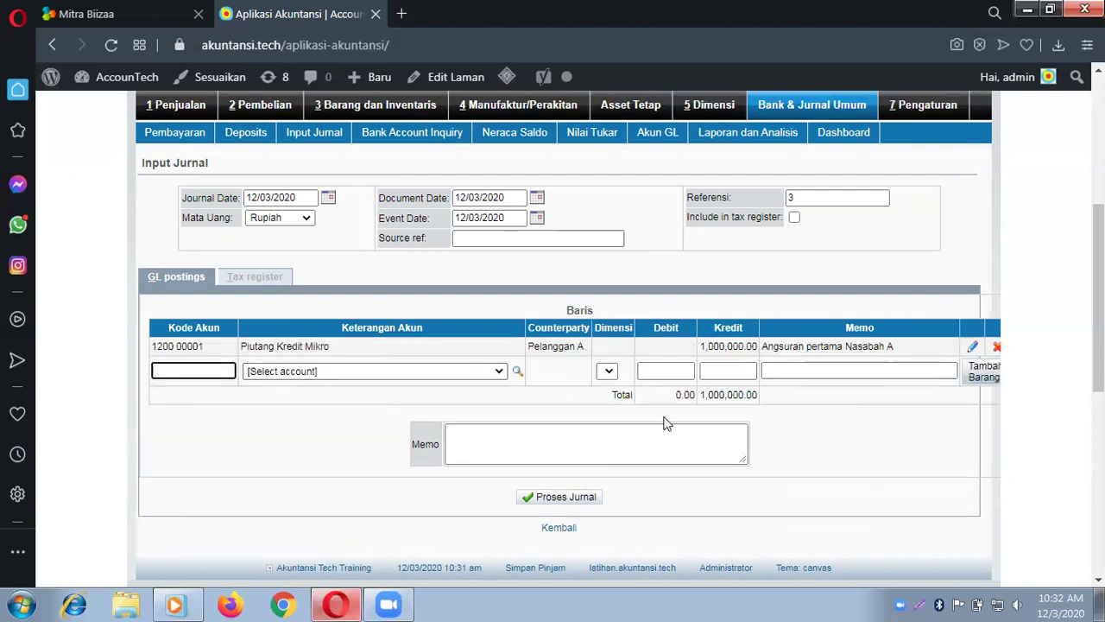
pyautogui.click(431, 371)
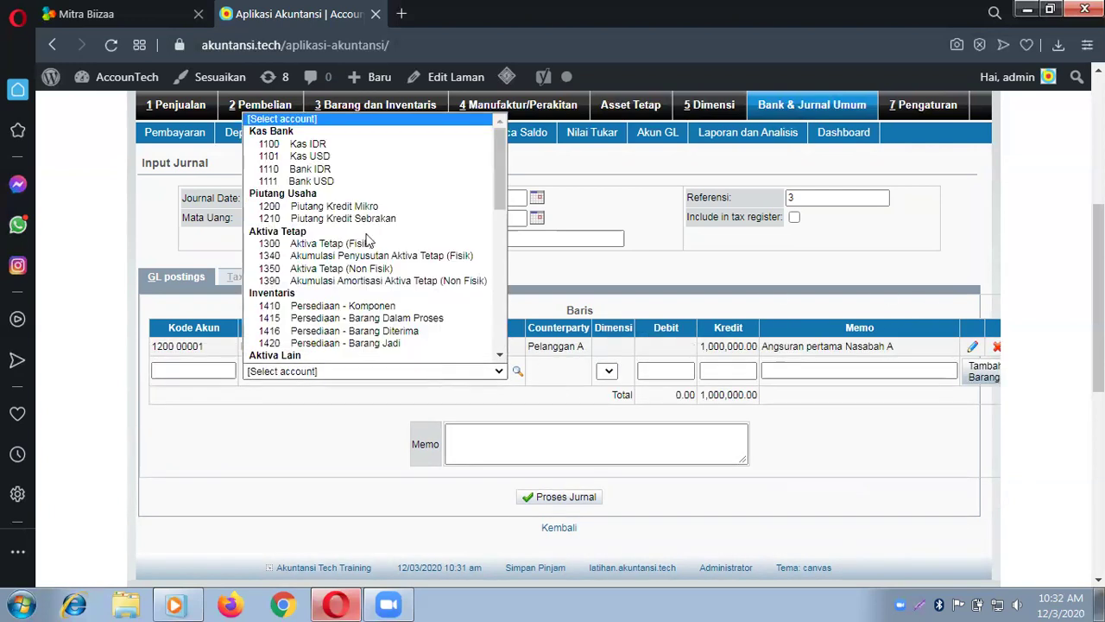
# Step: Add a 1,000,000 debit to 1100 Kas IDR with memo 'Diterima angsuran nasabah A dimasukan kas.'
pyautogui.click(353, 144)
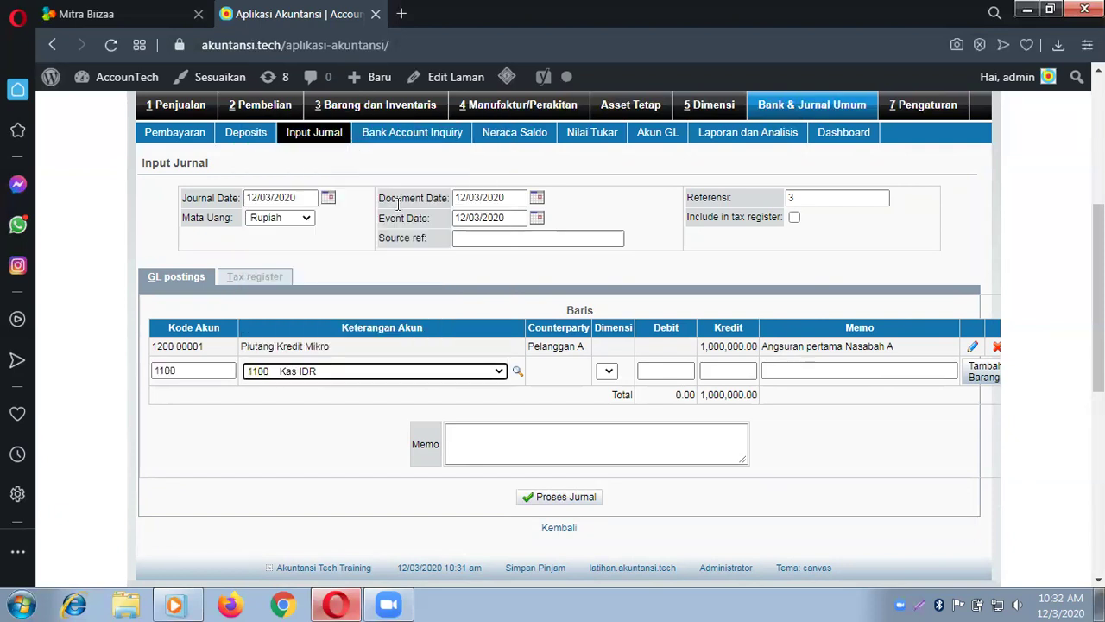
pyautogui.click(678, 371)
pyautogui.write('1,000,00')
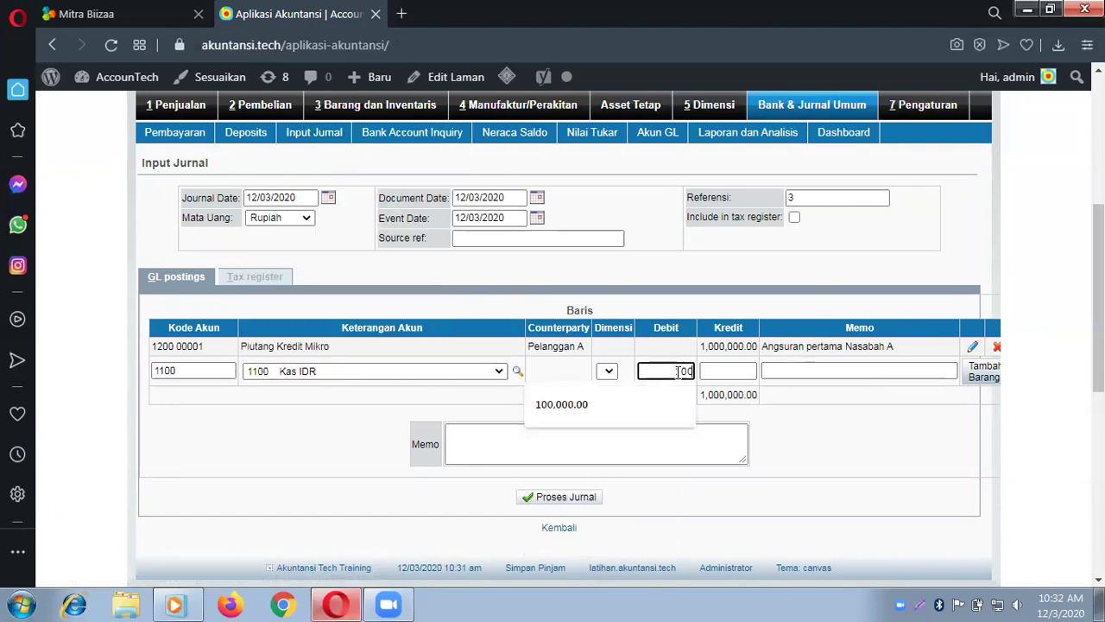
pyautogui.write('0')
pyautogui.press('Tab')
pyautogui.press('Tab')
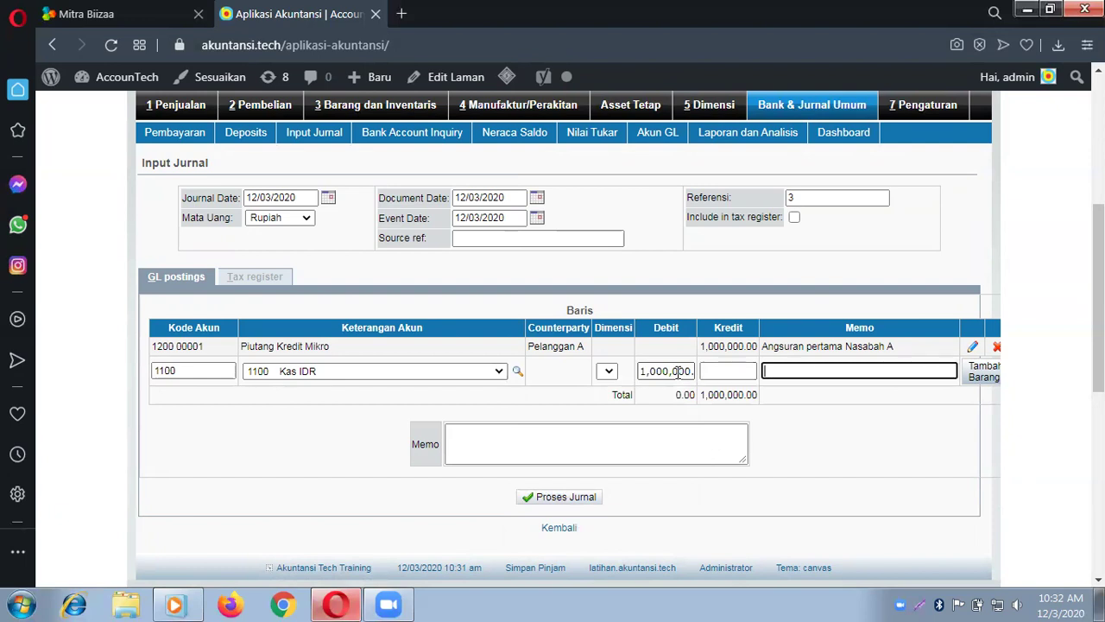
pyautogui.write('Diterima angsuran nasa')
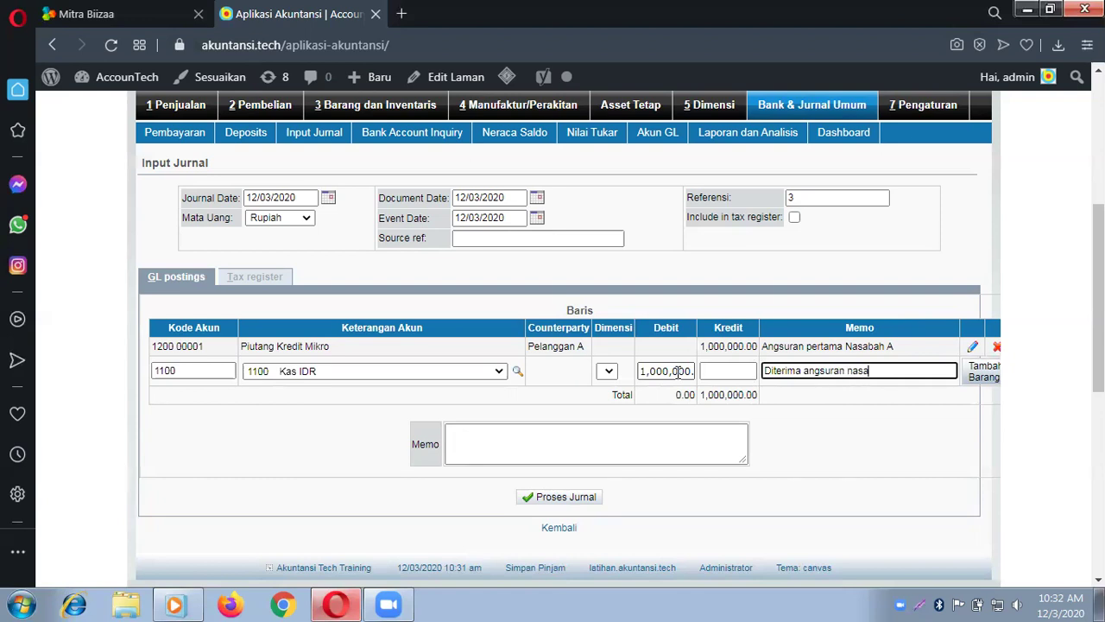
pyautogui.write('bah A dimasukan kas.')
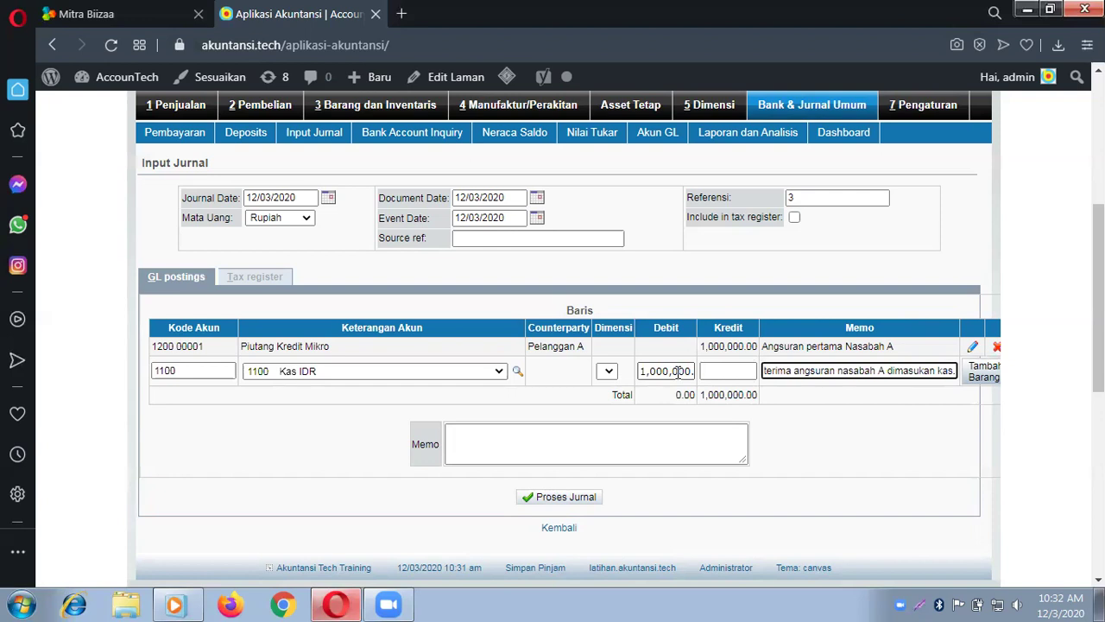
pyautogui.click(970, 381)
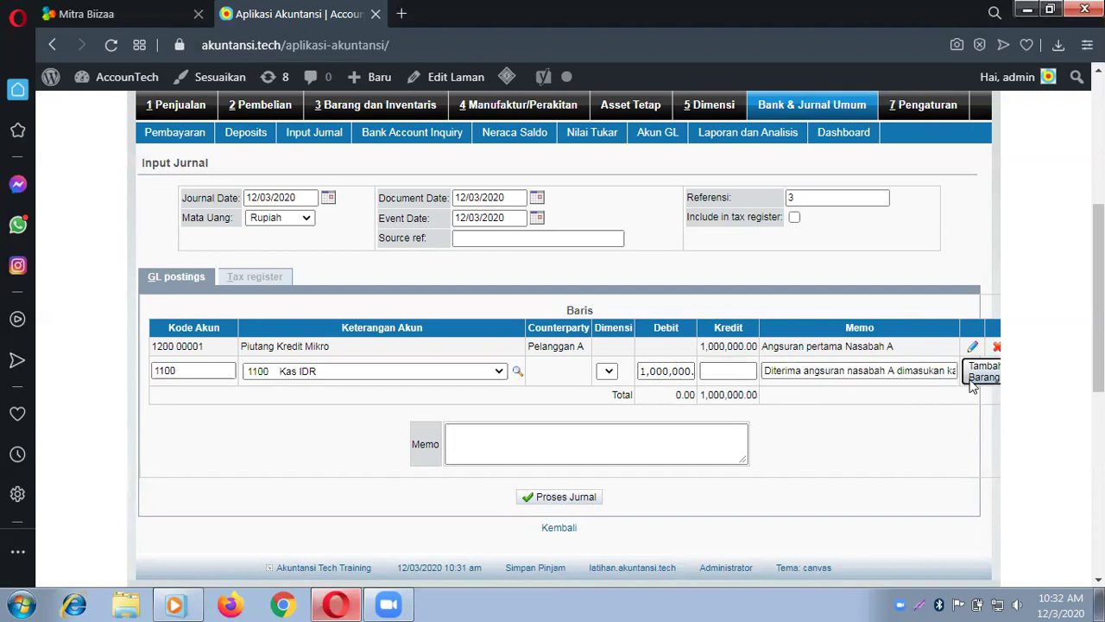
# Step: Give the journal the memo 'Angsuran pertama nasabah A' and post it
pyautogui.click(643, 464)
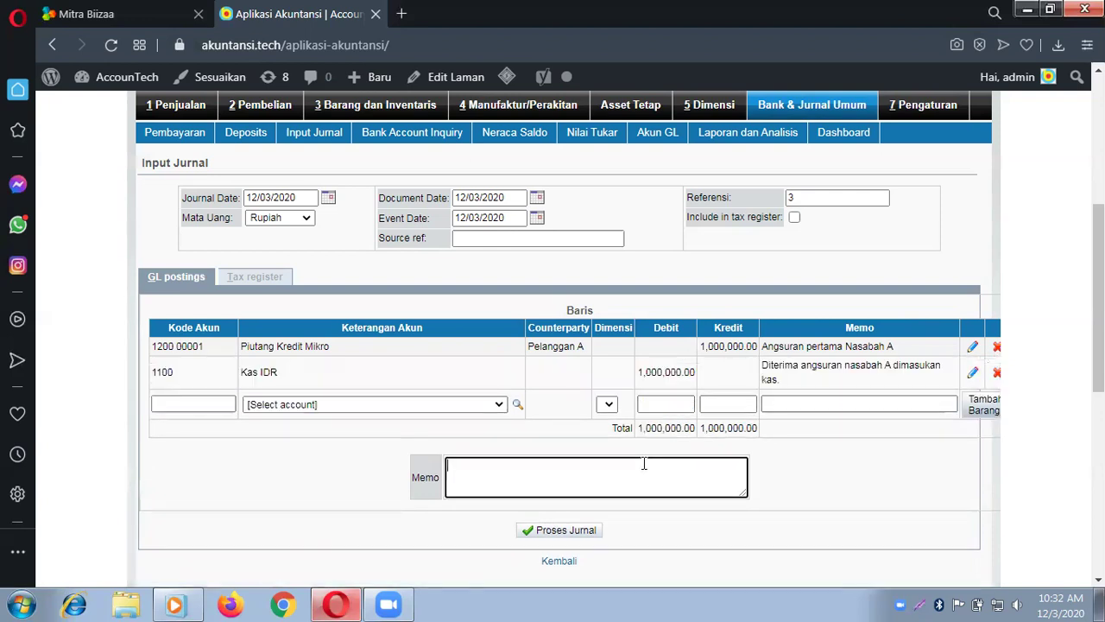
pyautogui.write('Angsuran per')
pyautogui.write('tama asa')
pyautogui.press('BackSpace')
pyautogui.press('BackSpace')
pyautogui.press('BackSpace')
pyautogui.write('nasa')
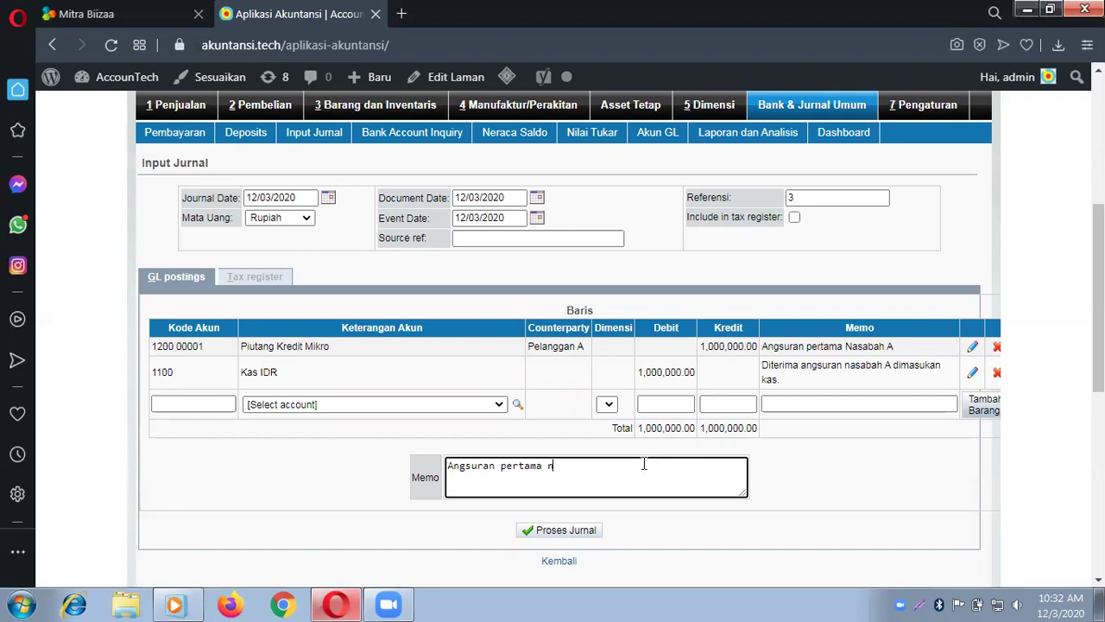
pyautogui.write('bah A')
pyautogui.click(569, 534)
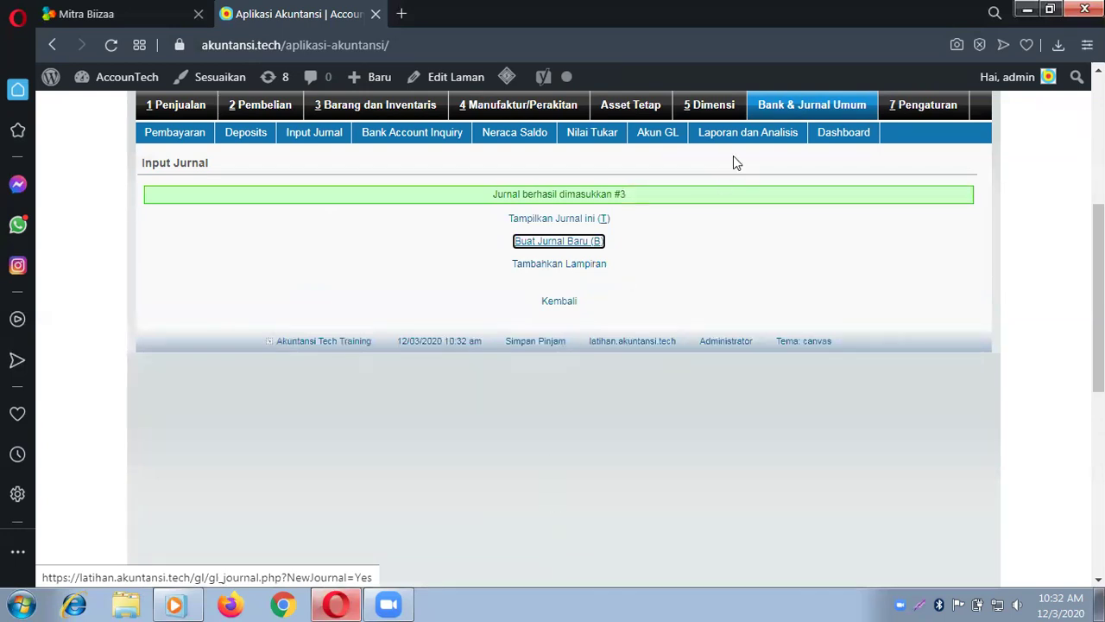
# Step: Open journal reference 3 for editing from the Pencarian Jurnal list
pyautogui.click(840, 106)
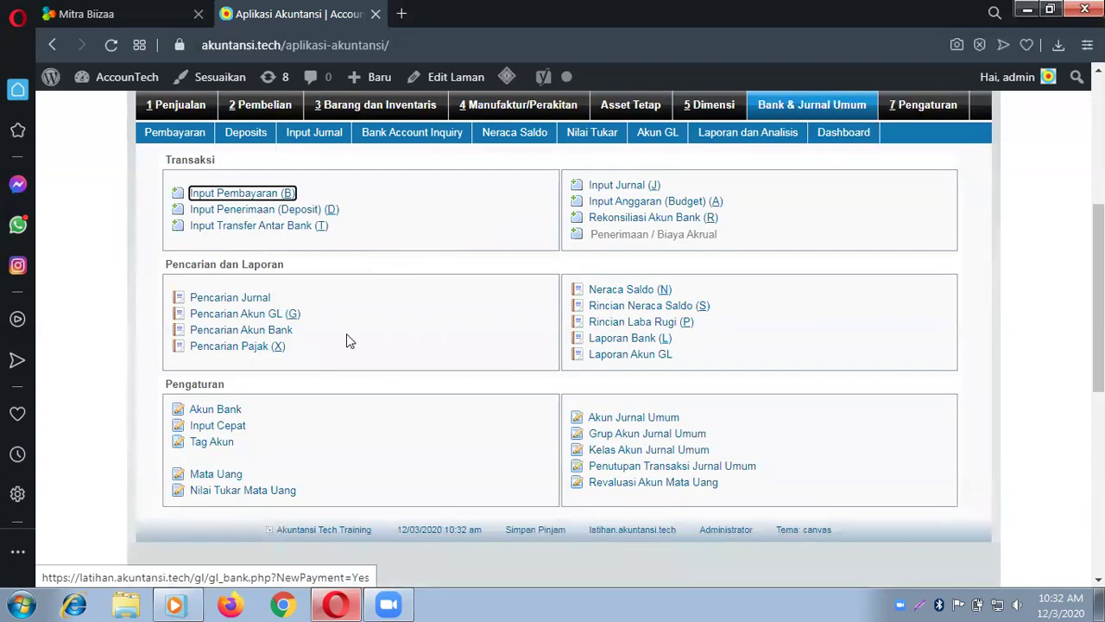
pyautogui.click(245, 299)
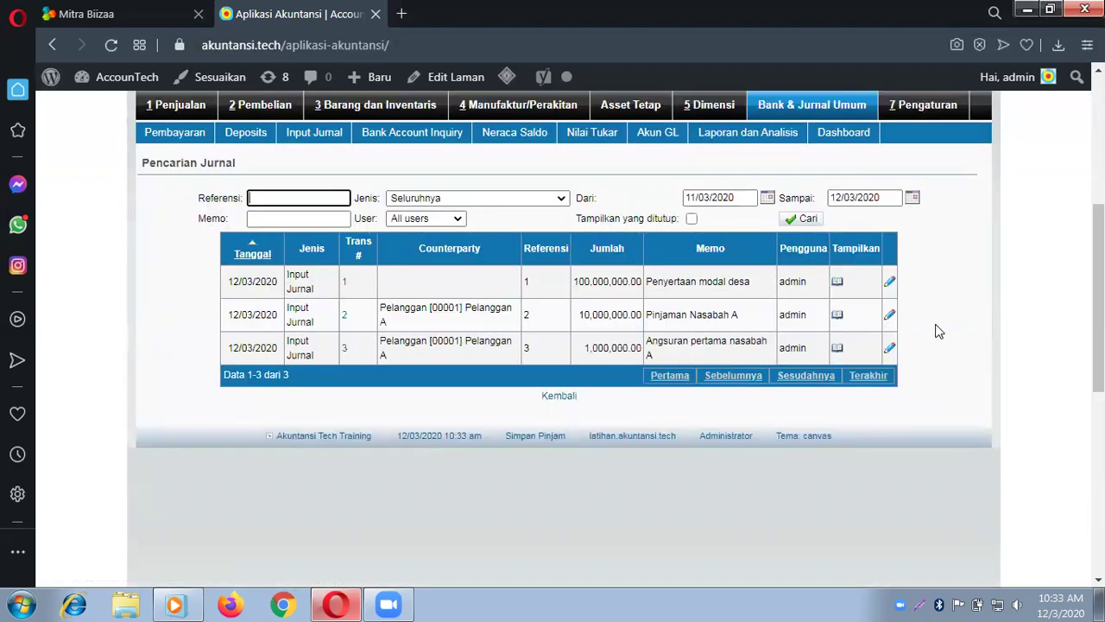
pyautogui.click(888, 349)
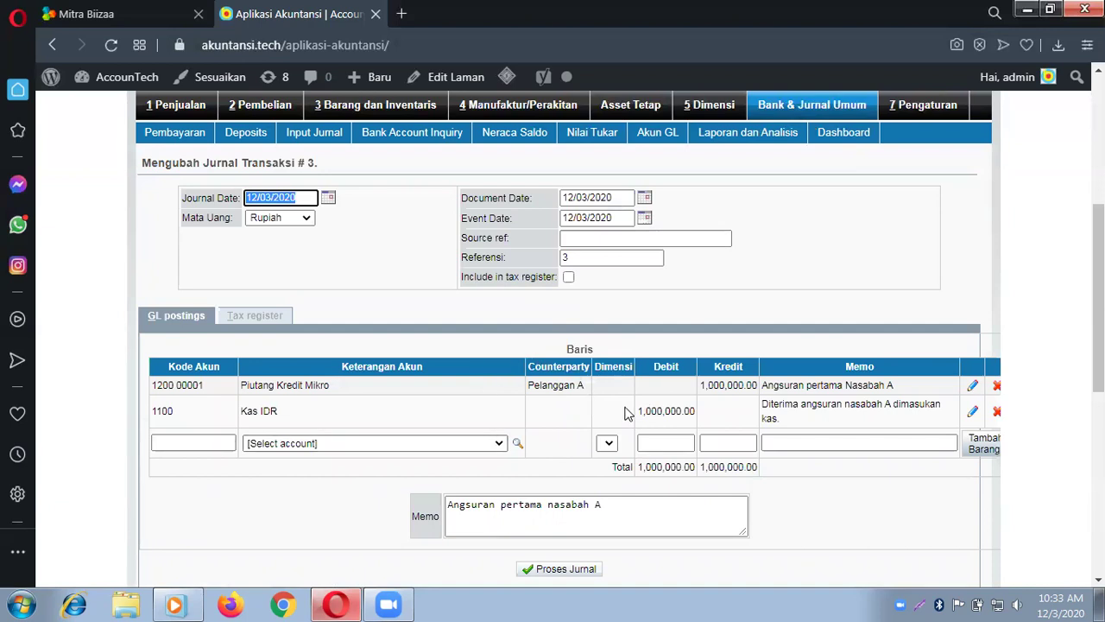
# Step: Add a 20,000 credit line to 4100 with memo 'Pendapatan jasa kredit mikro'
pyautogui.scroll(-3, 628, 413)
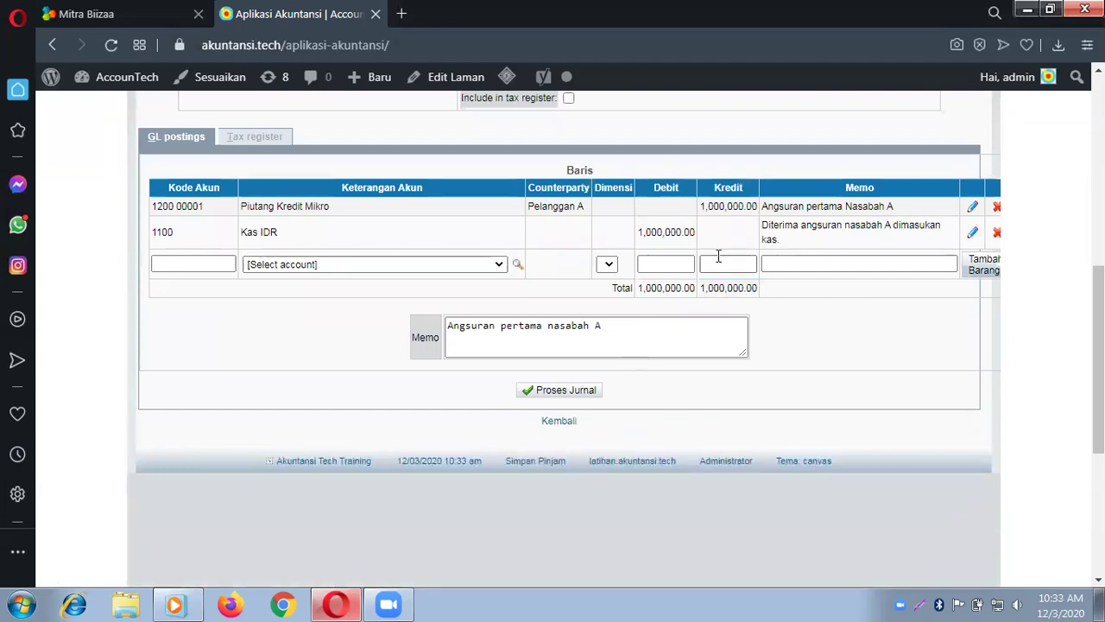
pyautogui.click(439, 267)
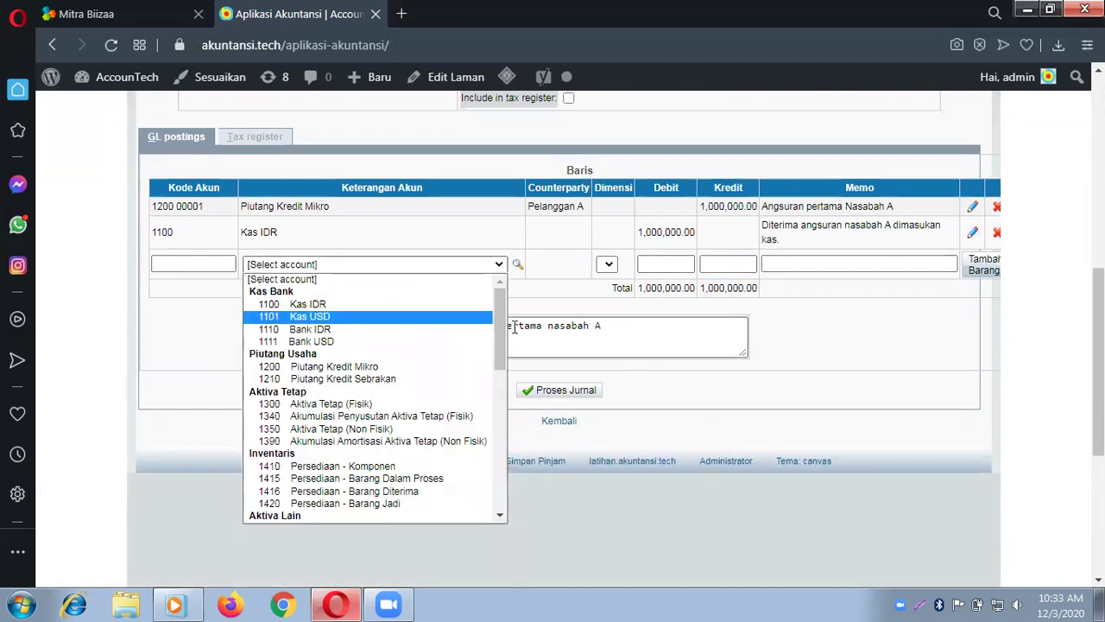
pyautogui.moveTo(503, 310); pyautogui.dragTo(507, 405)
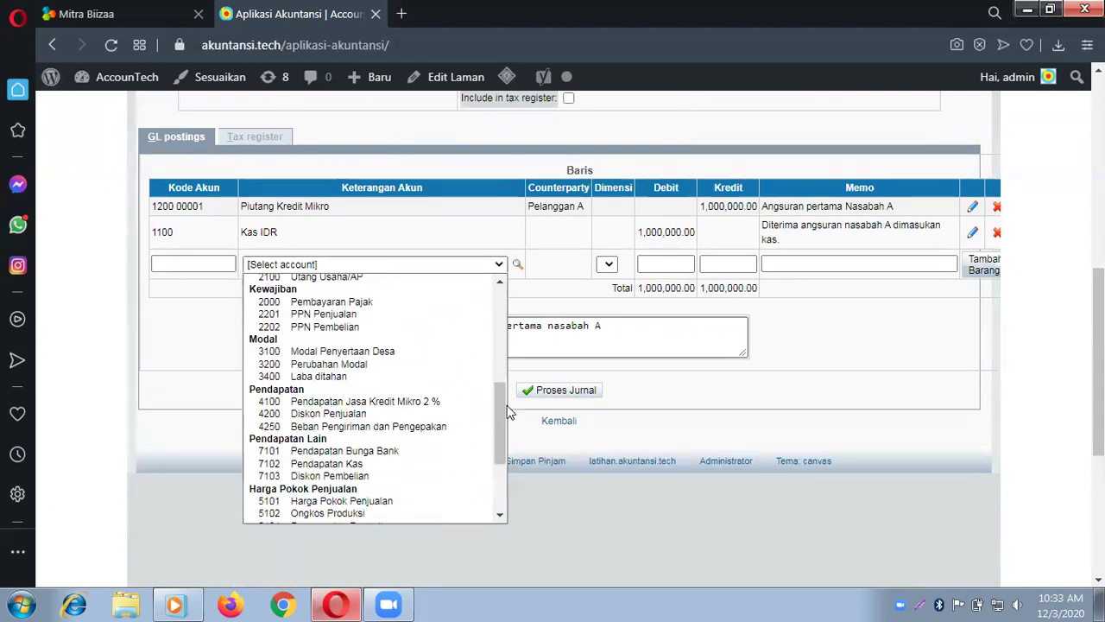
pyautogui.click(414, 402)
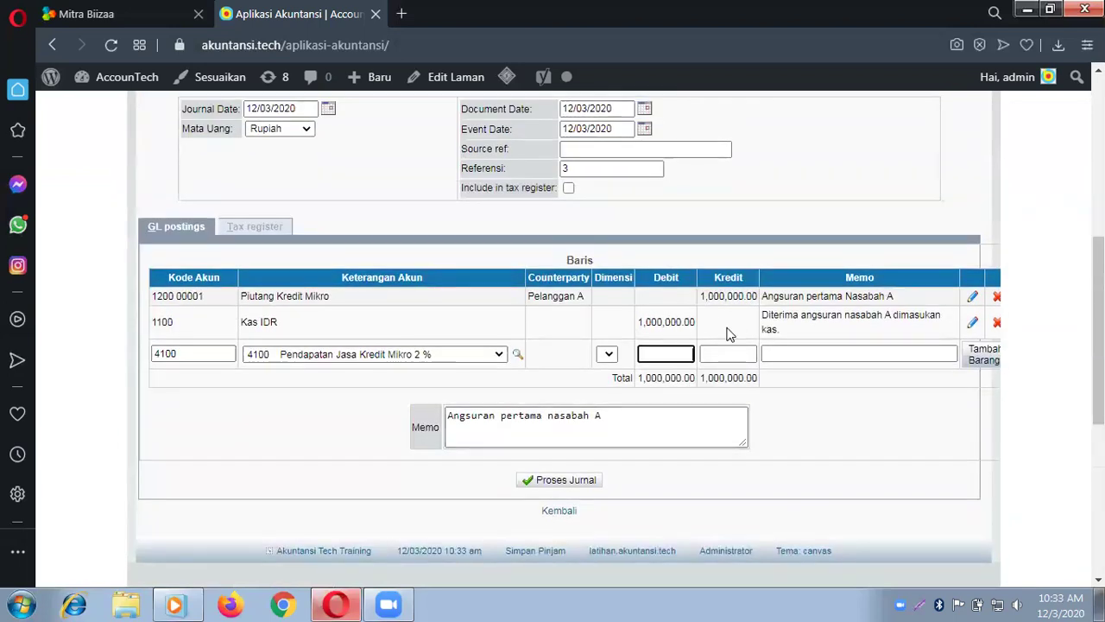
pyautogui.click(728, 356)
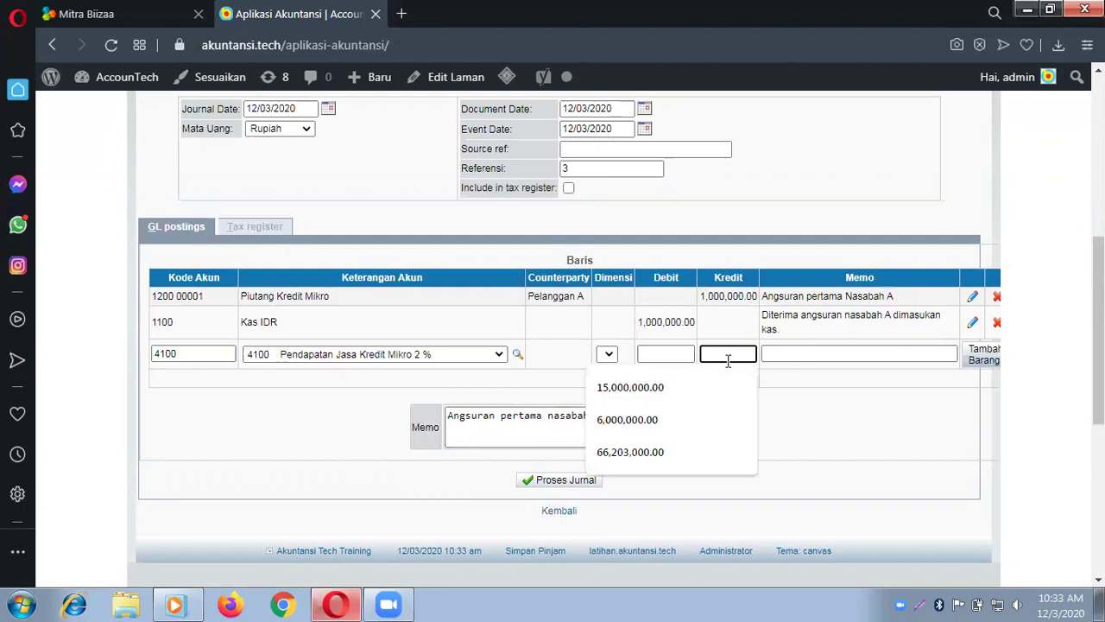
pyautogui.write('20')
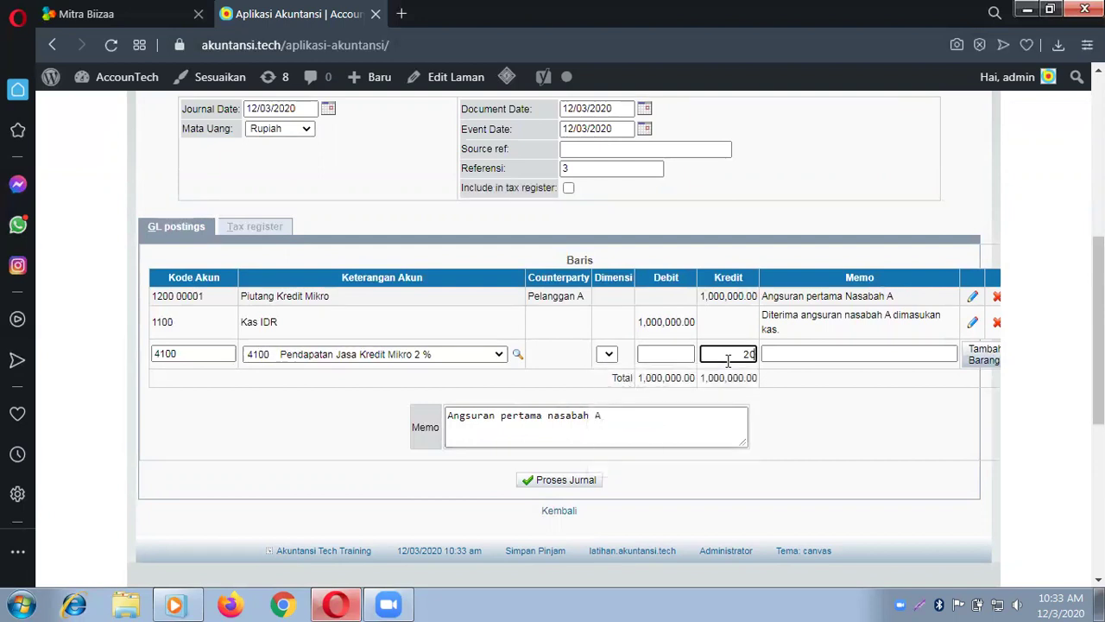
pyautogui.write(',000')
pyautogui.press('Tab')
pyautogui.write('Pe')
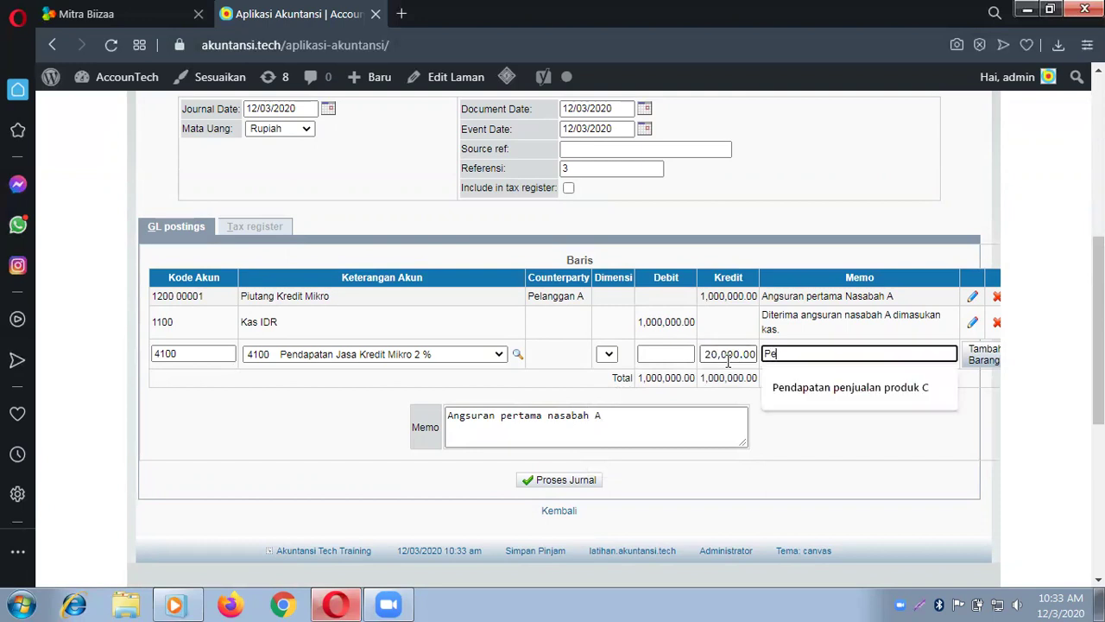
pyautogui.write('ndapatan bung')
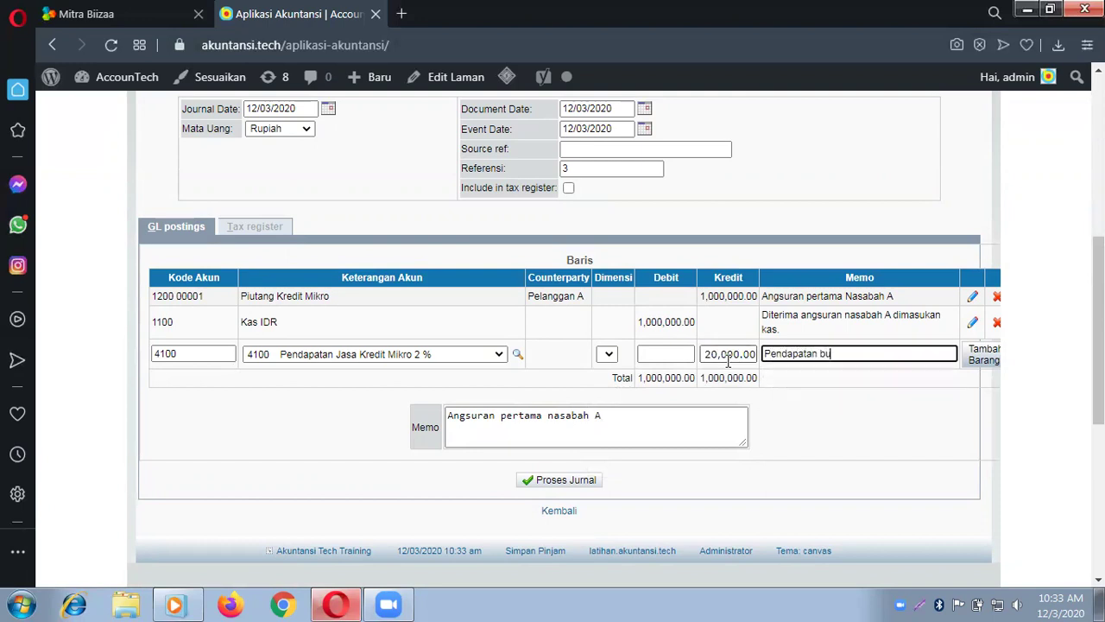
pyautogui.press('BackSpace')
pyautogui.press('BackSpace')
pyautogui.press('BackSpace')
pyautogui.press('BackSpace')
pyautogui.write('jasa kredit mikro')
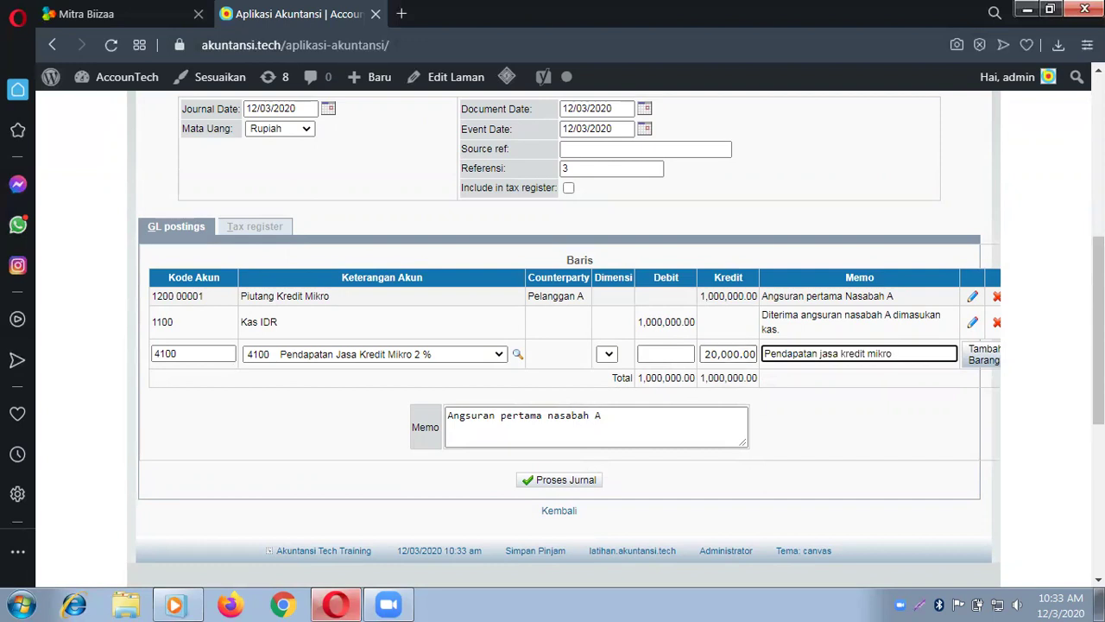
pyautogui.click(985, 362)
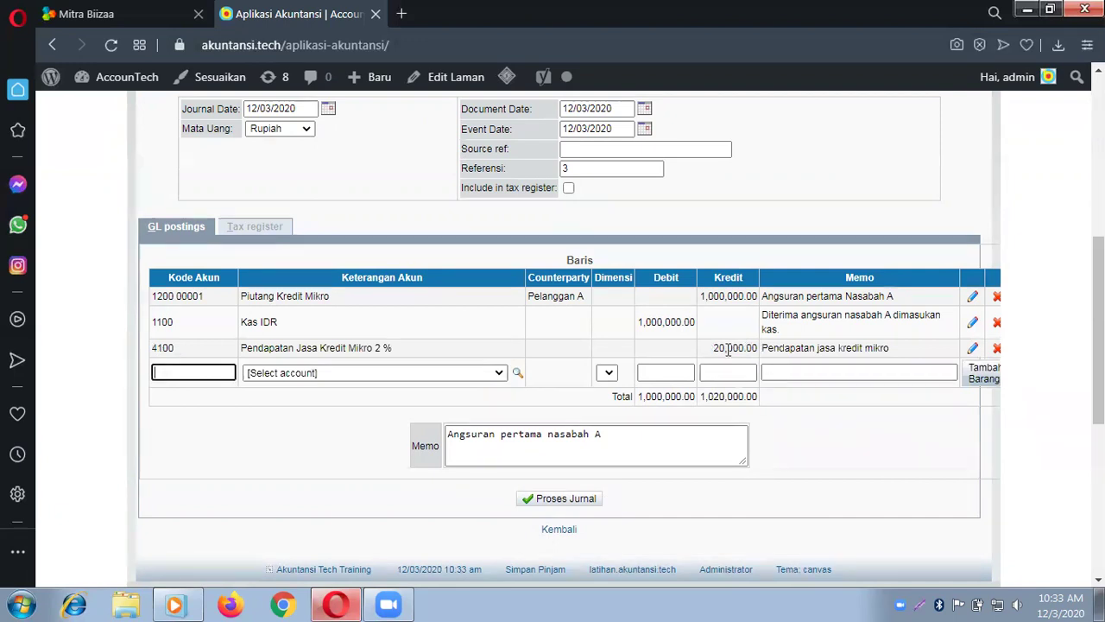
# Step: Add a 20,000 Kas IDR debit line with memo 'Diterima pendapatan kredit mikro dimasukan kas.' and save
pyautogui.click(493, 372)
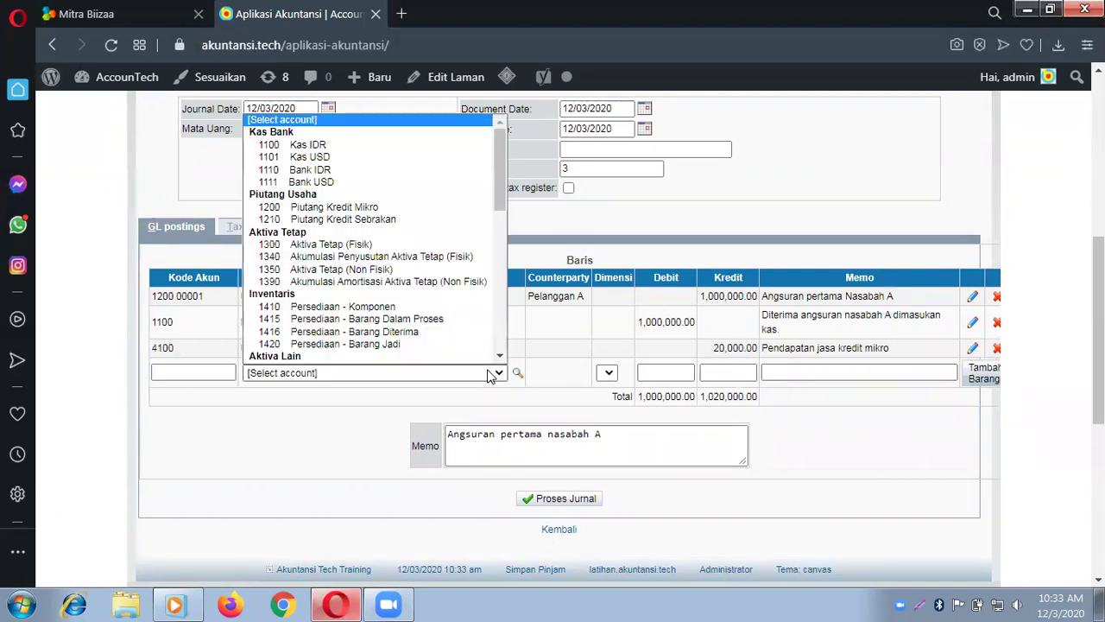
pyautogui.click(349, 147)
pyautogui.click(657, 374)
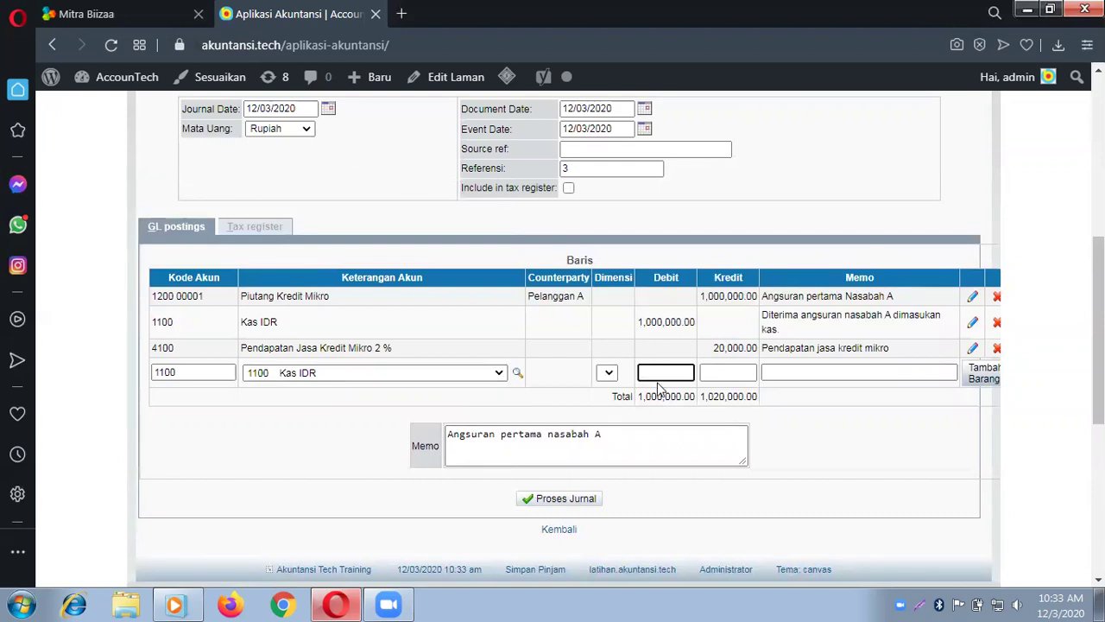
pyautogui.write('20,000')
pyautogui.press('Tab')
pyautogui.press('Tab')
pyautogui.write('Diterima p')
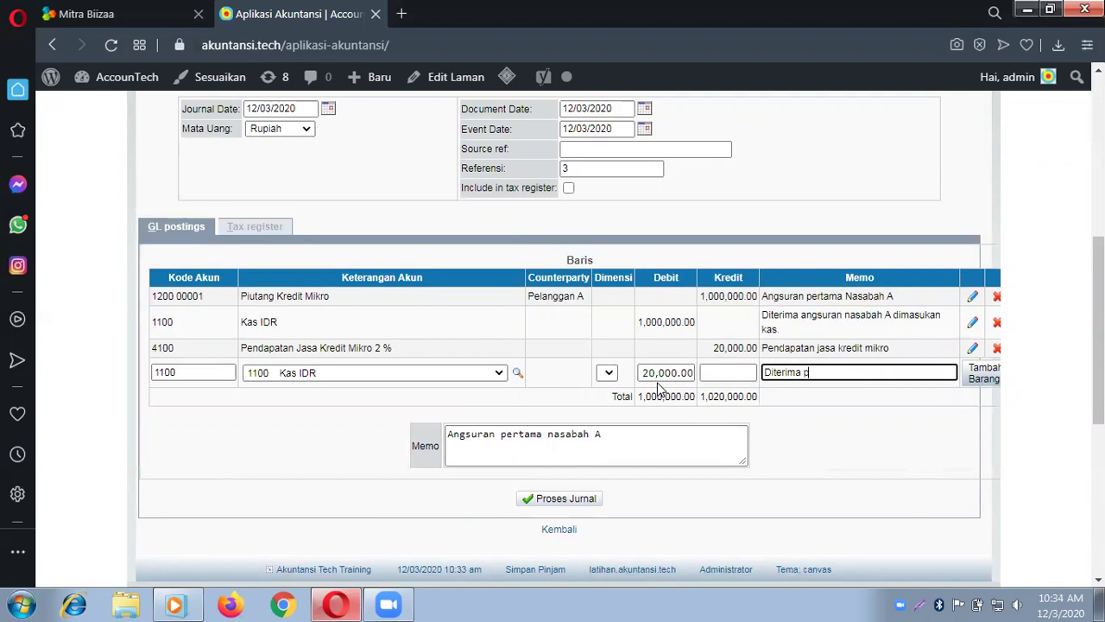
pyautogui.write('endapatan kredit mikro dimsu')
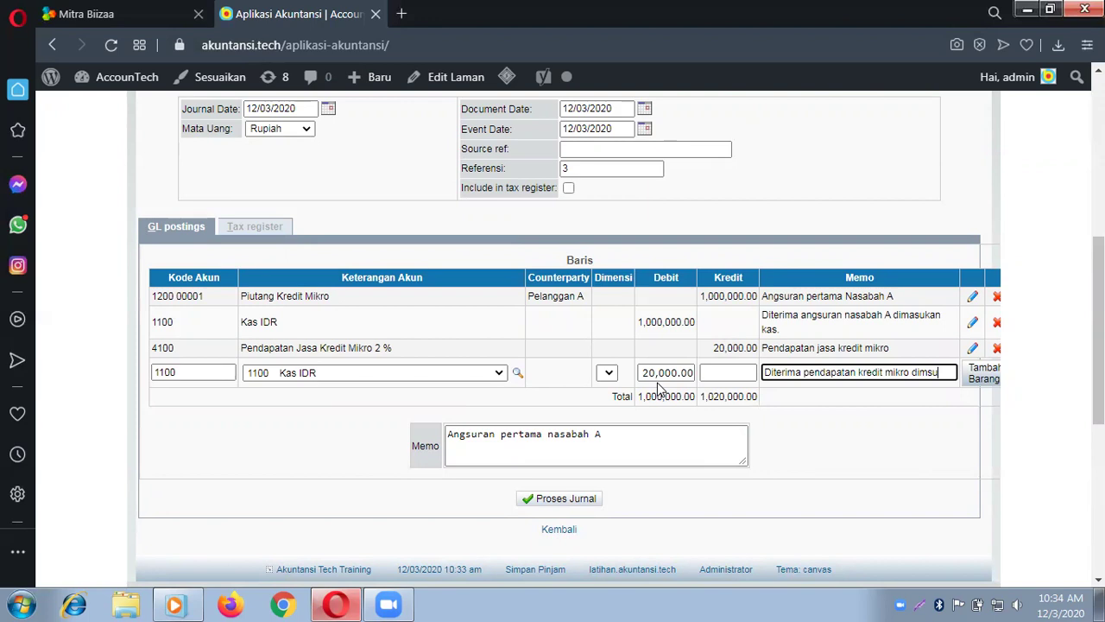
pyautogui.press('BackSpace')
pyautogui.press('BackSpace')
pyautogui.write('asukan')
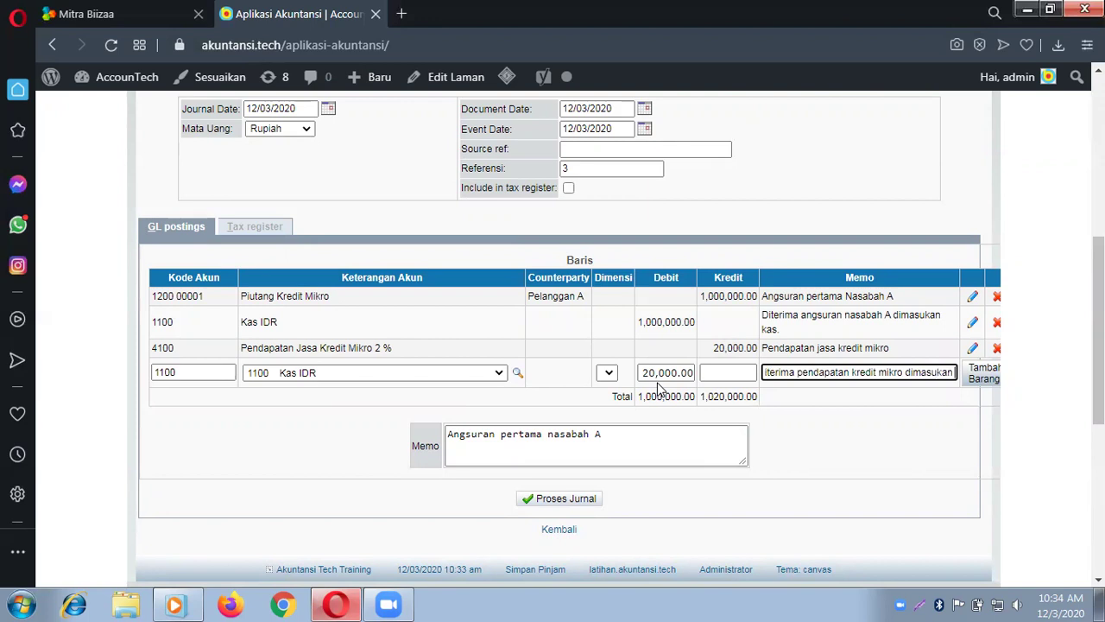
pyautogui.write(' kas.')
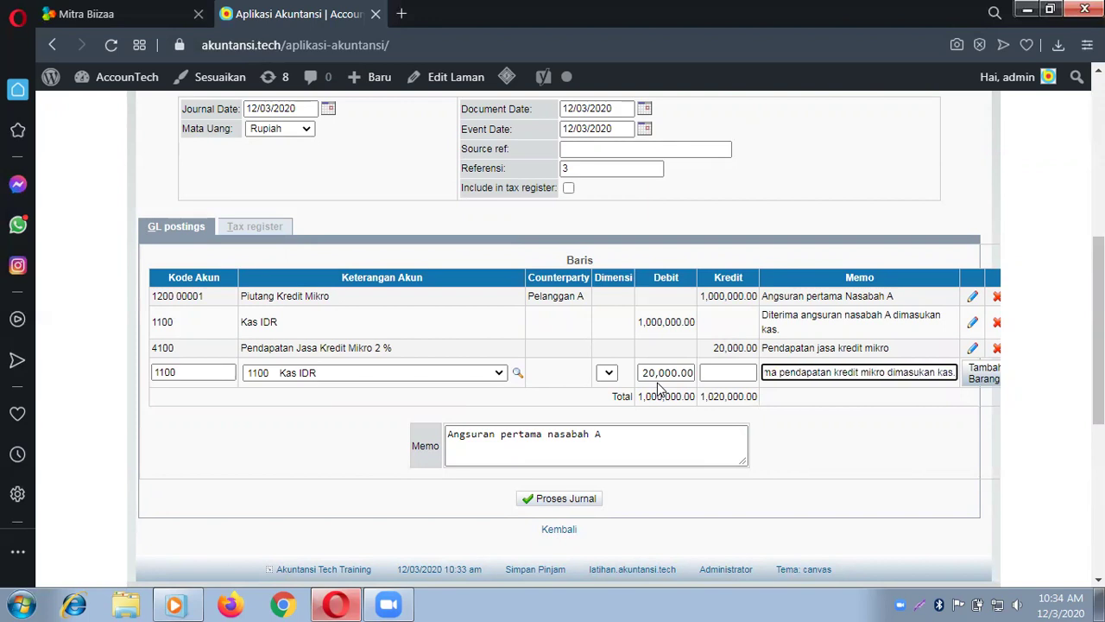
pyautogui.click(988, 377)
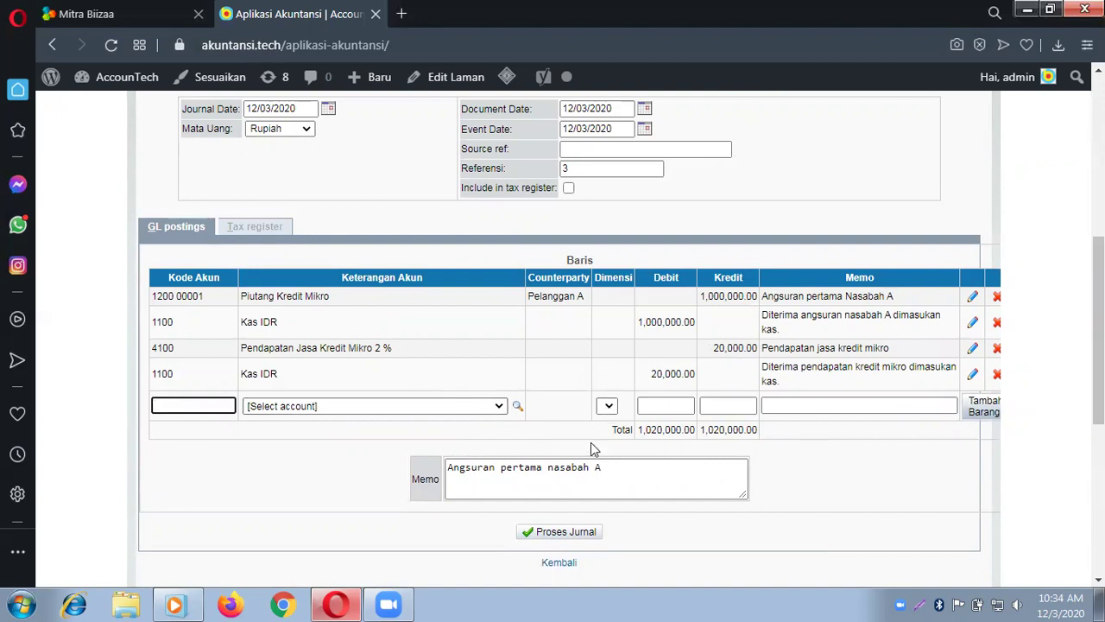
pyautogui.click(570, 535)
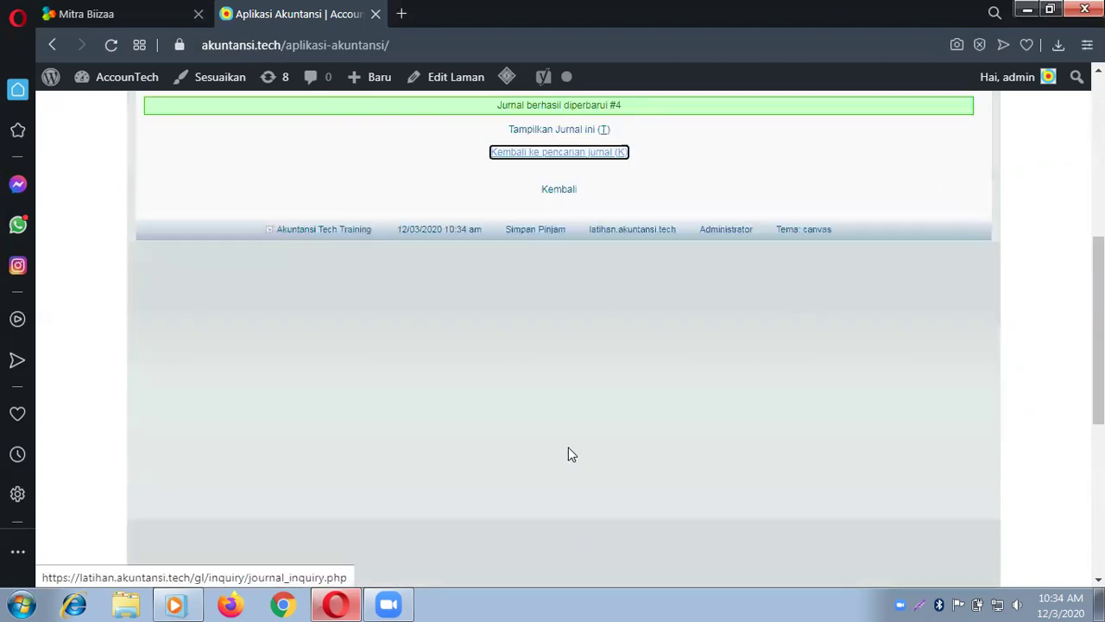
# Step: View the GL details of journal #4, with four lines totalling 1,020,000, then close them
pyautogui.click(562, 131)
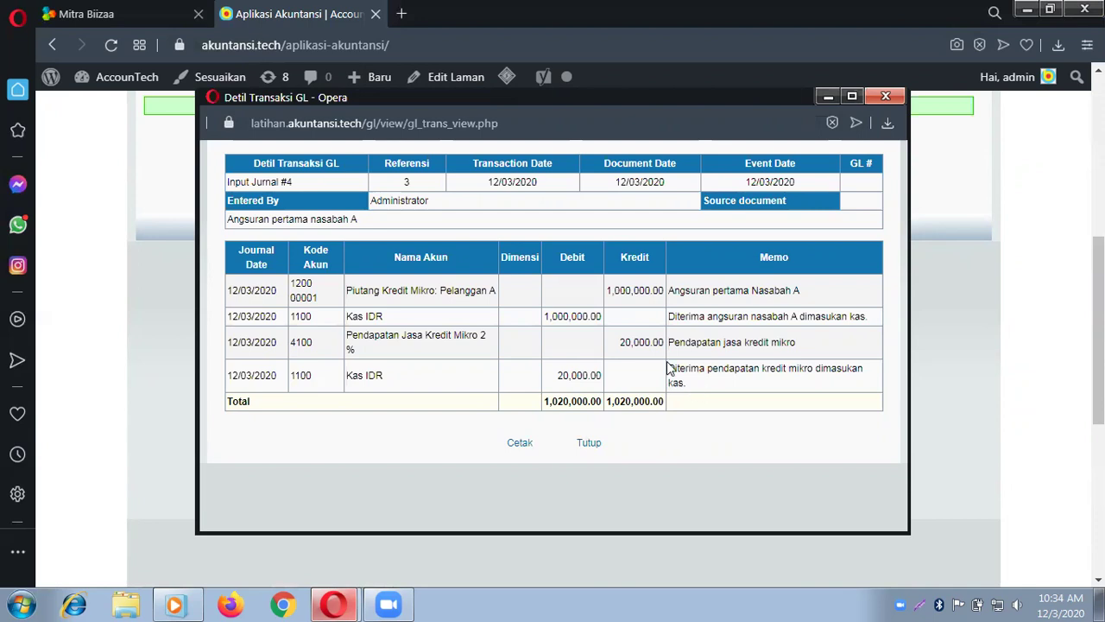
pyautogui.click(885, 97)
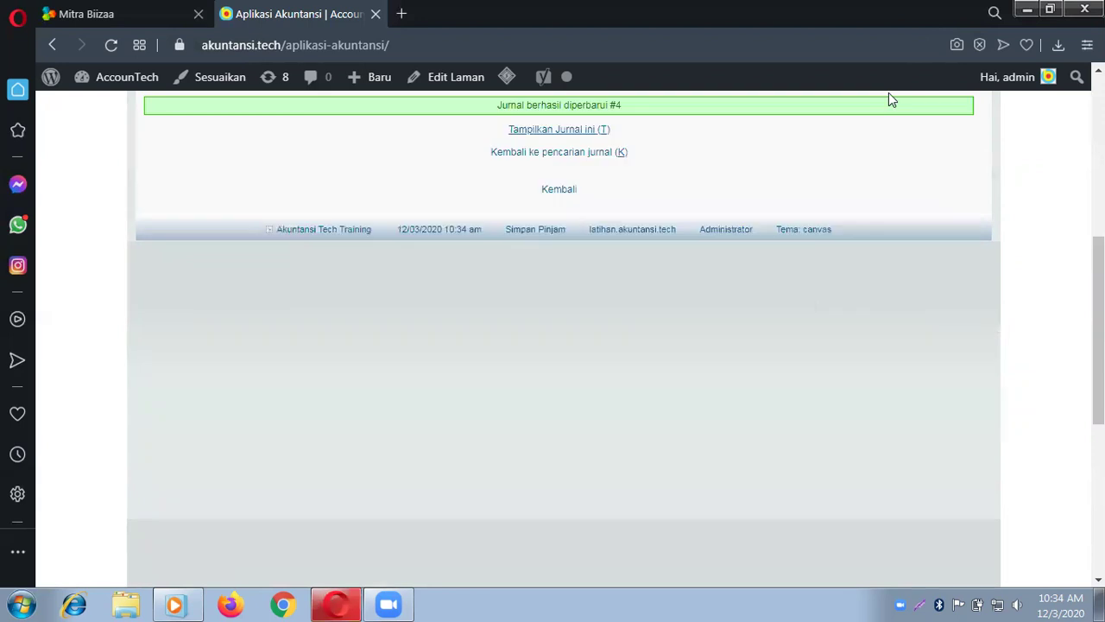
# Step: Generate the 2020 Neraca Saldo PDF and review it full-screen: Kas IDR 91,020,000, total 100,020,000
pyautogui.scroll(5, 631, 212)
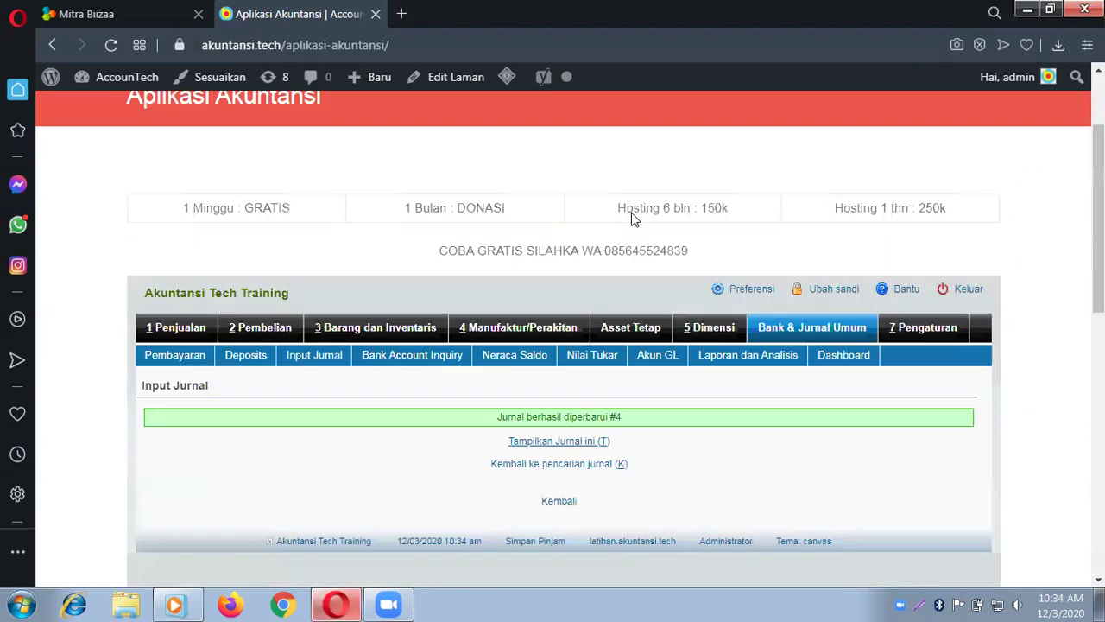
pyautogui.scroll(-2, 631, 212)
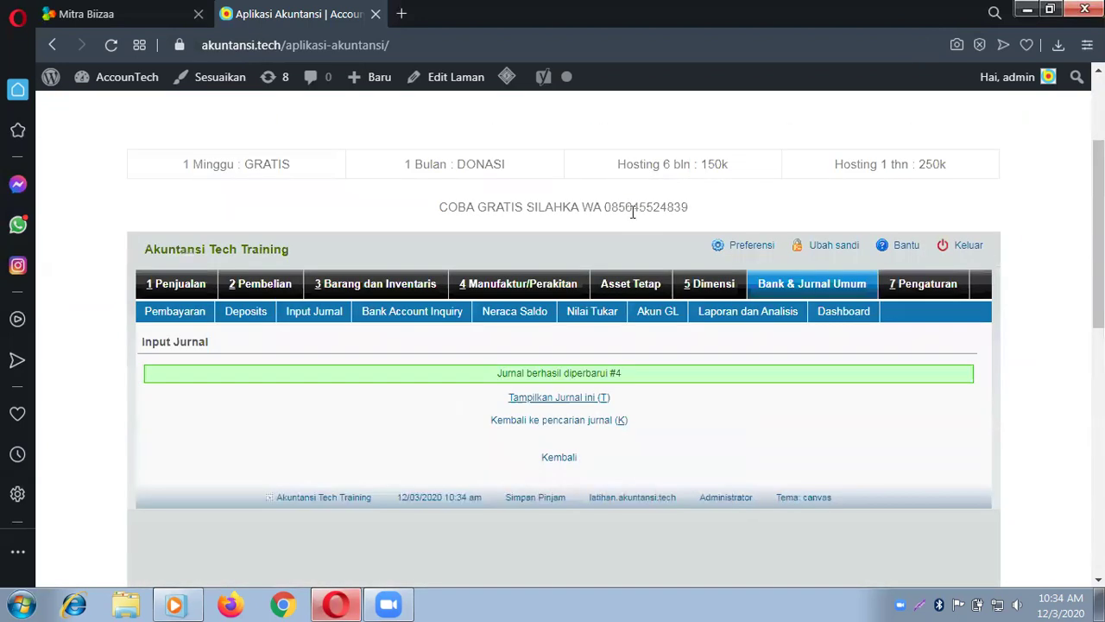
pyautogui.click(798, 288)
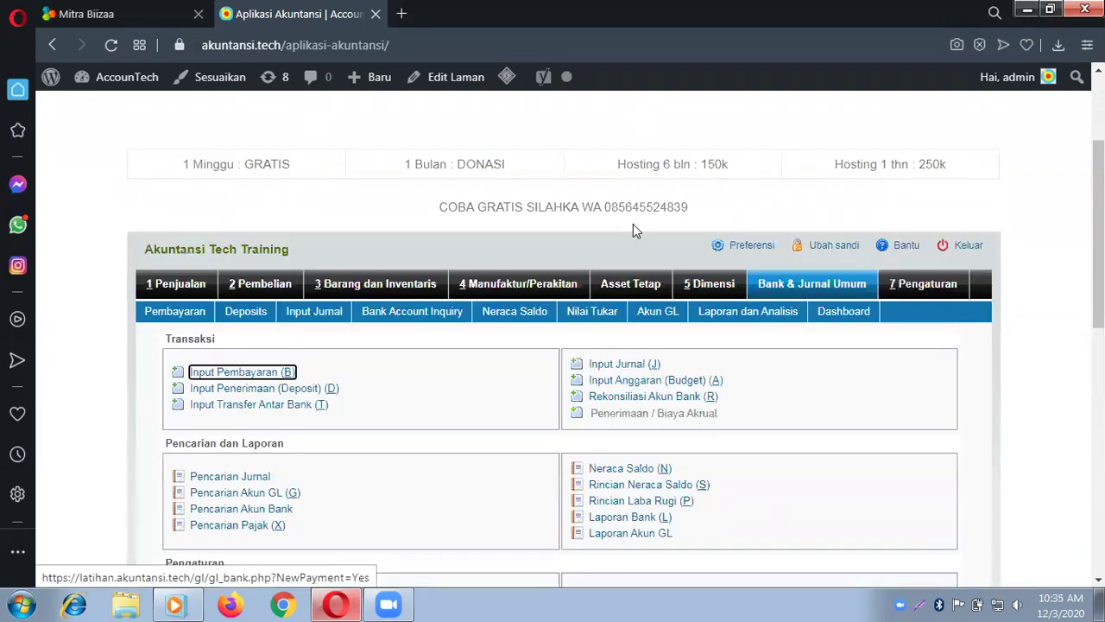
pyautogui.scroll(-1, 632, 224)
pyautogui.scroll(-1, 632, 224)
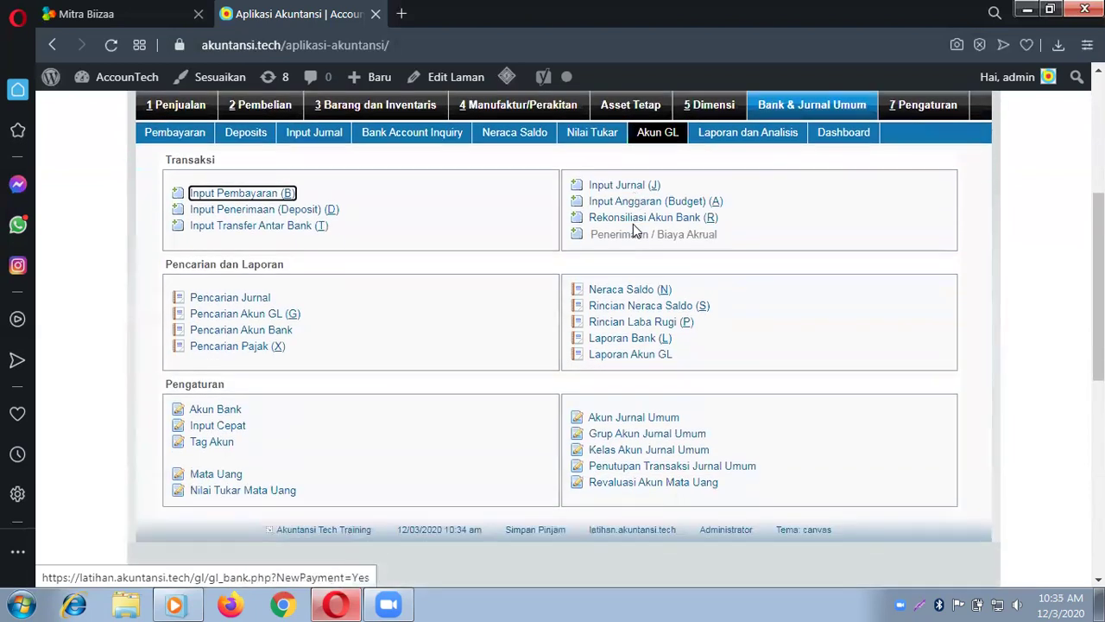
pyautogui.click(639, 356)
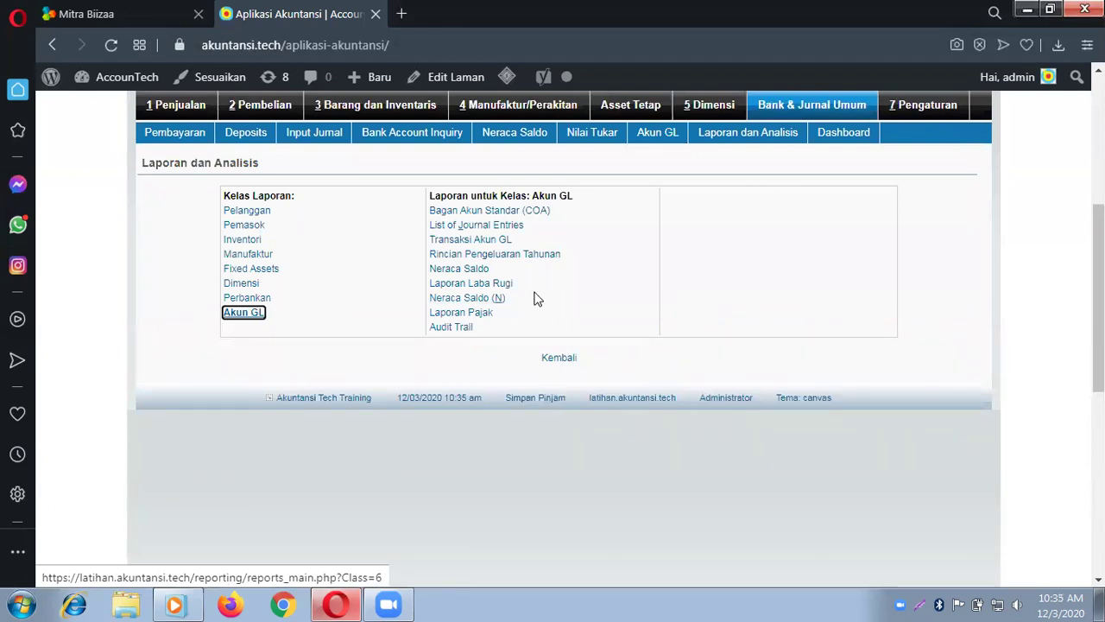
pyautogui.click(464, 269)
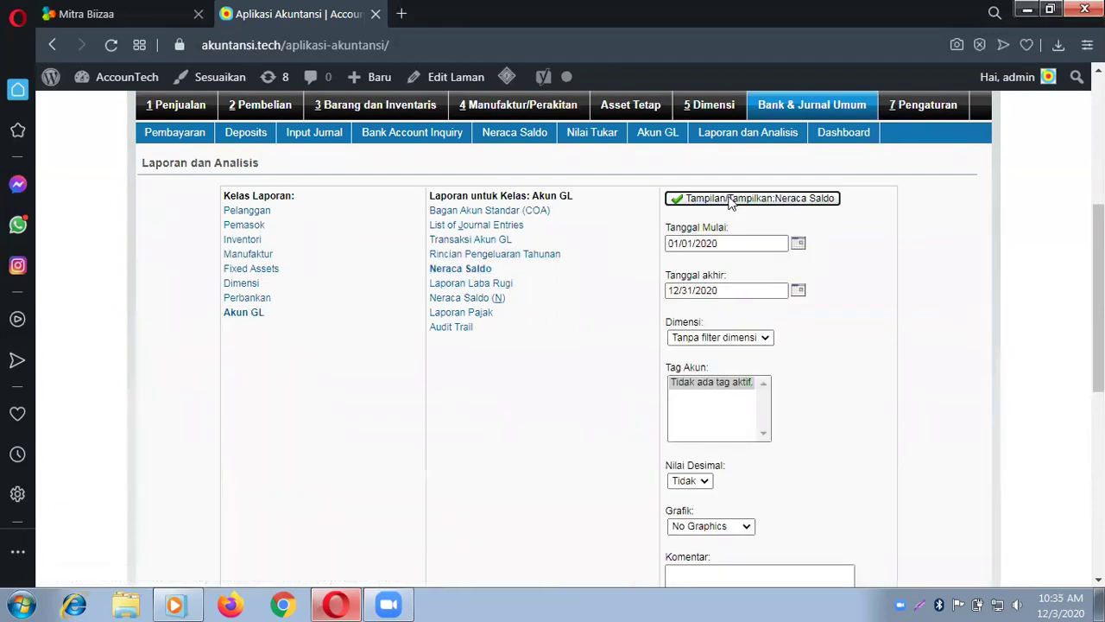
pyautogui.click(730, 199)
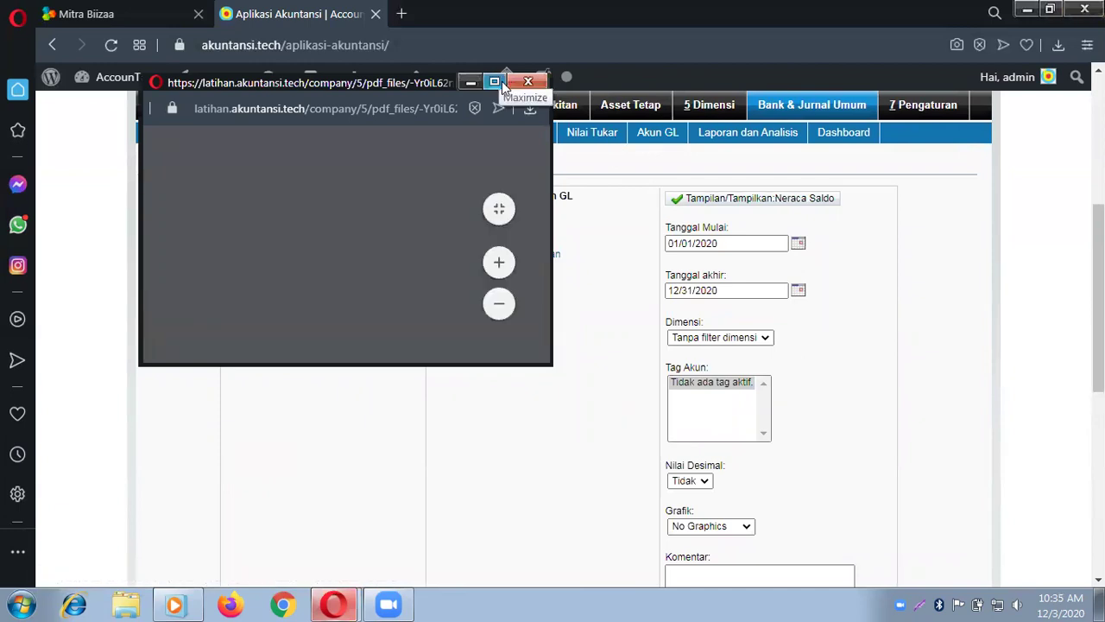
pyautogui.click(501, 81)
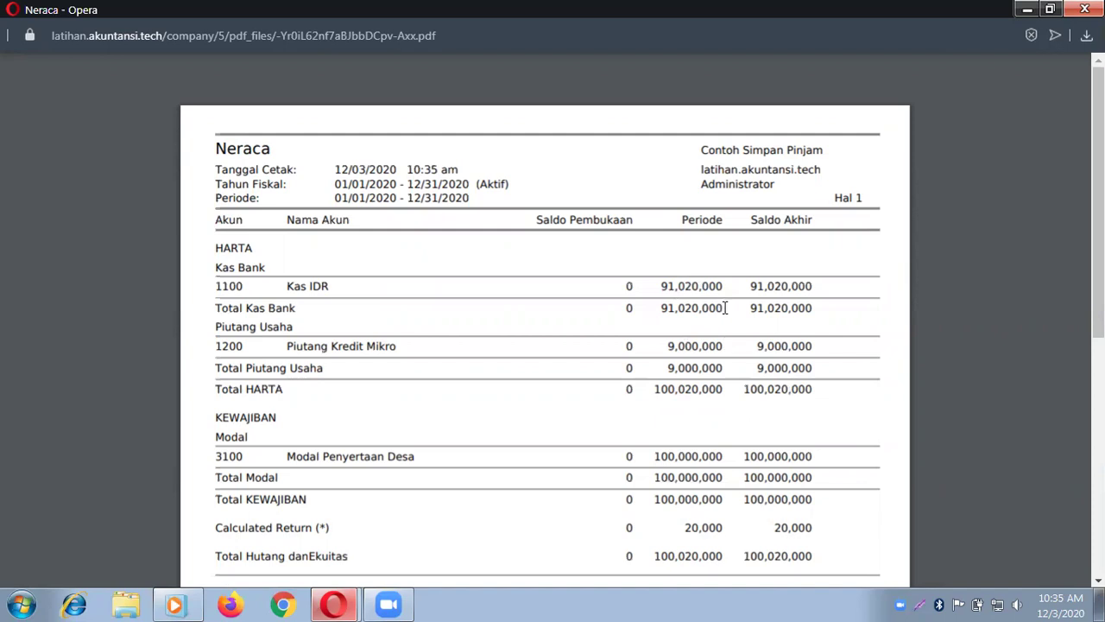
pyautogui.scroll(-3, 725, 306)
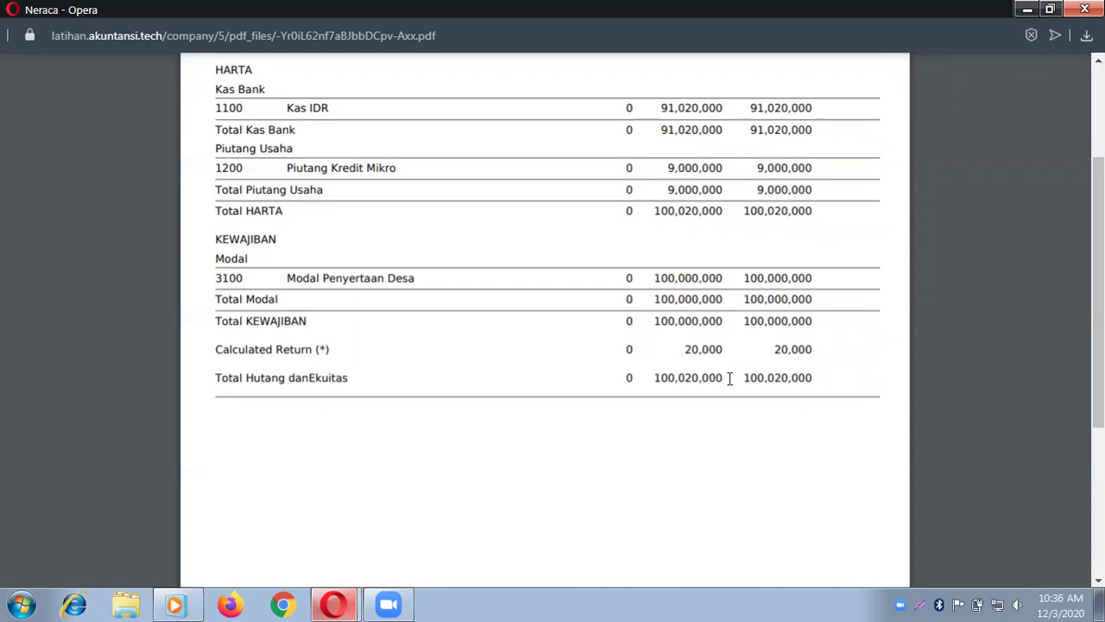
pyautogui.scroll(3, 729, 378)
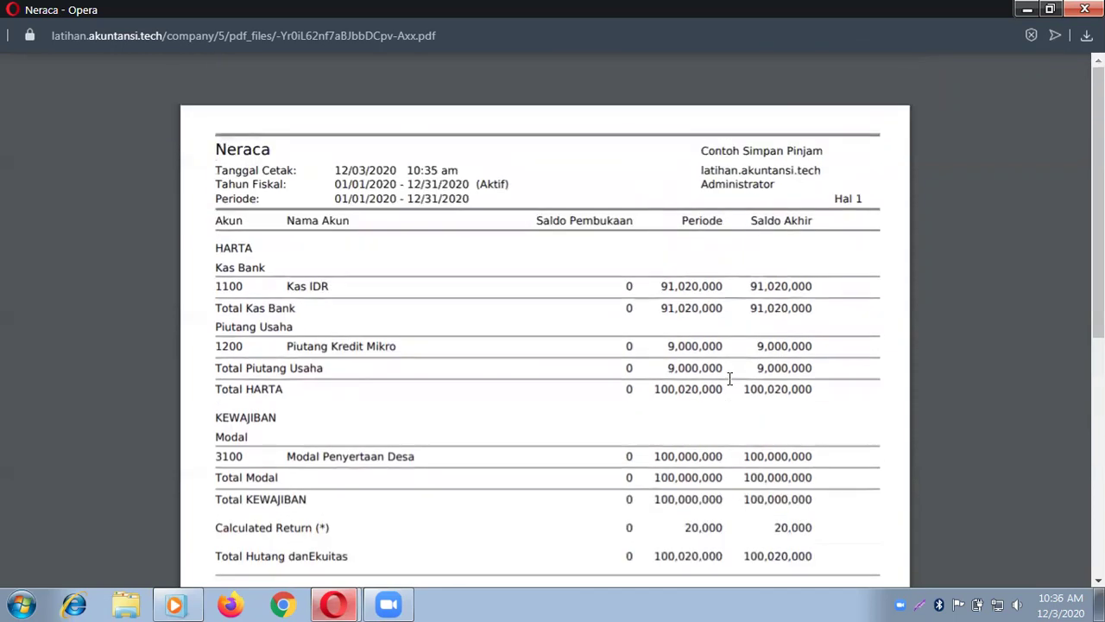
# Step: Generate the December 2020 Laporan Laba Rugi PDF and view it full-screen
pyautogui.click(1084, 9)
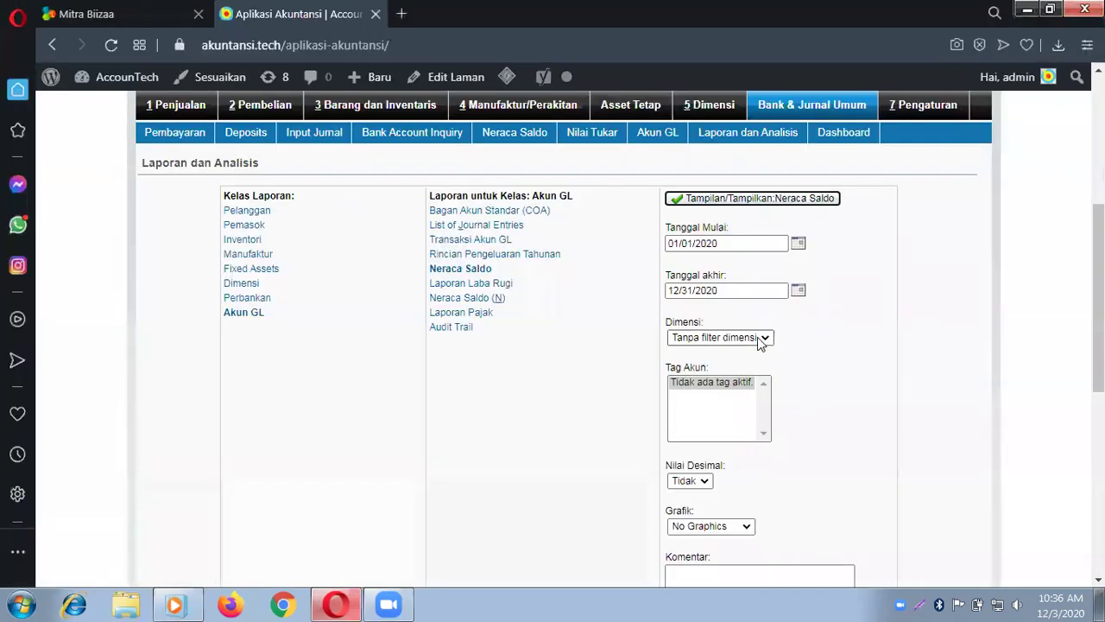
pyautogui.click(462, 285)
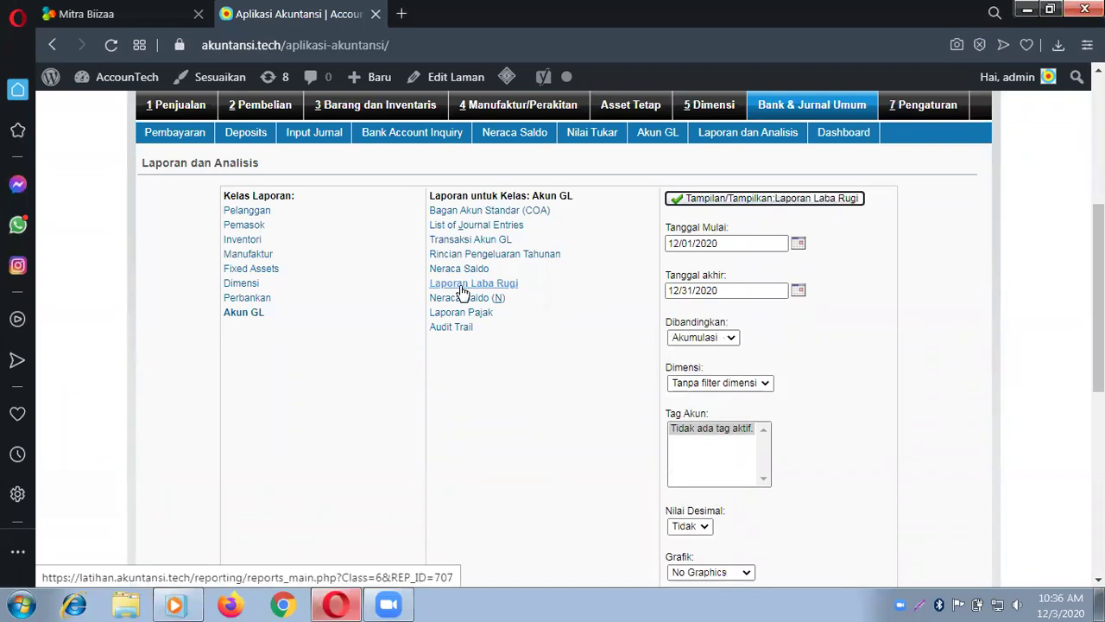
pyautogui.click(776, 201)
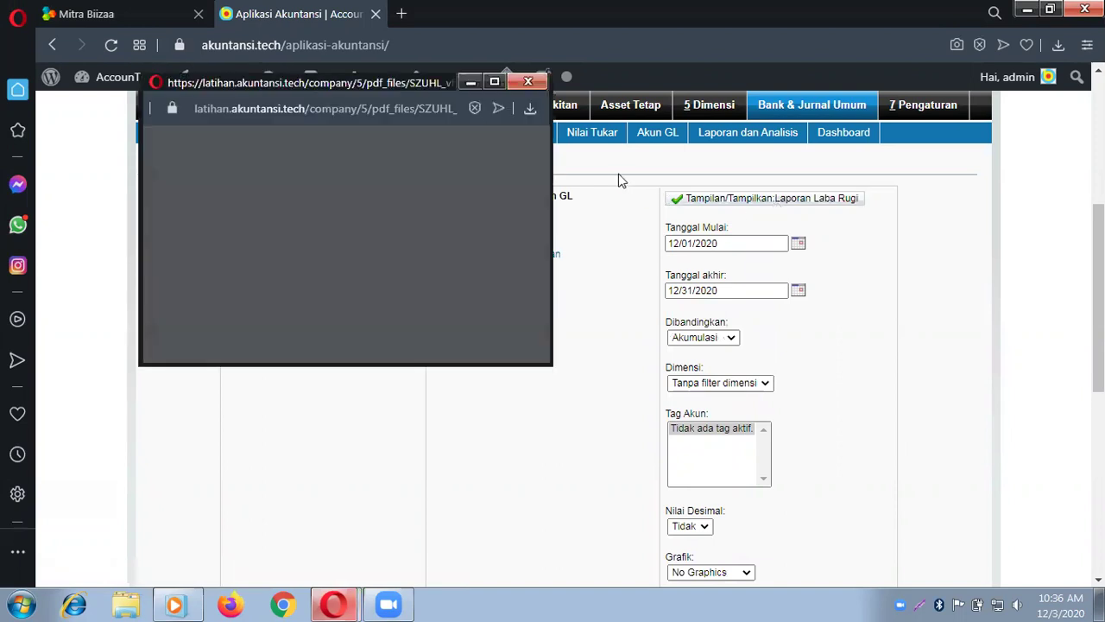
pyautogui.click(500, 81)
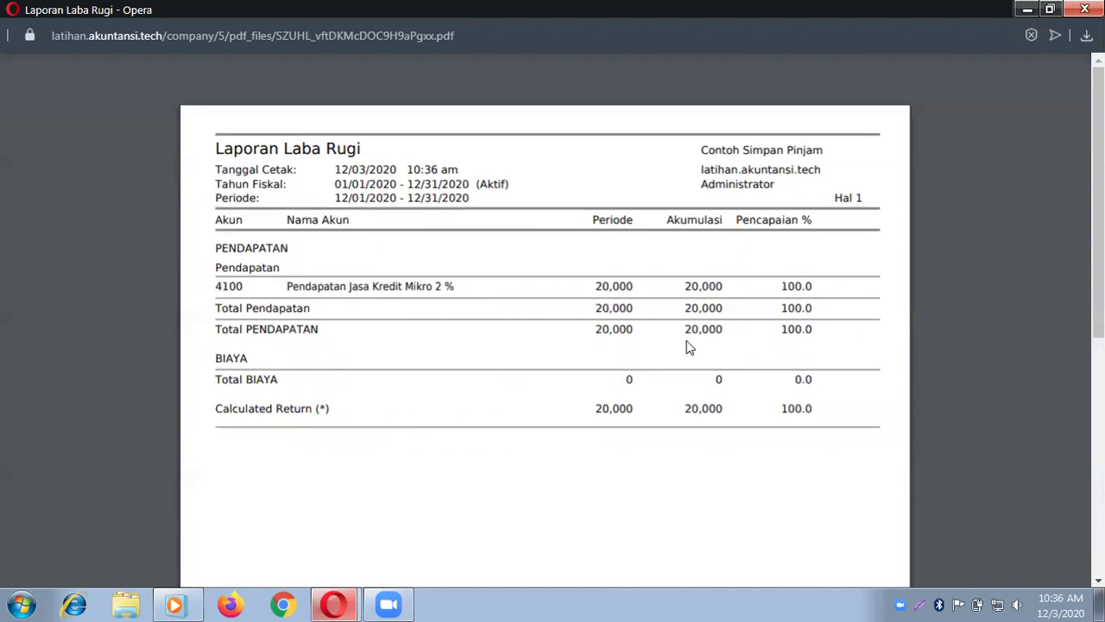
# Step: Generate the Customer Trial Balance for Pelanggan A, showing a 9,000,000 balance
pyautogui.click(1084, 9)
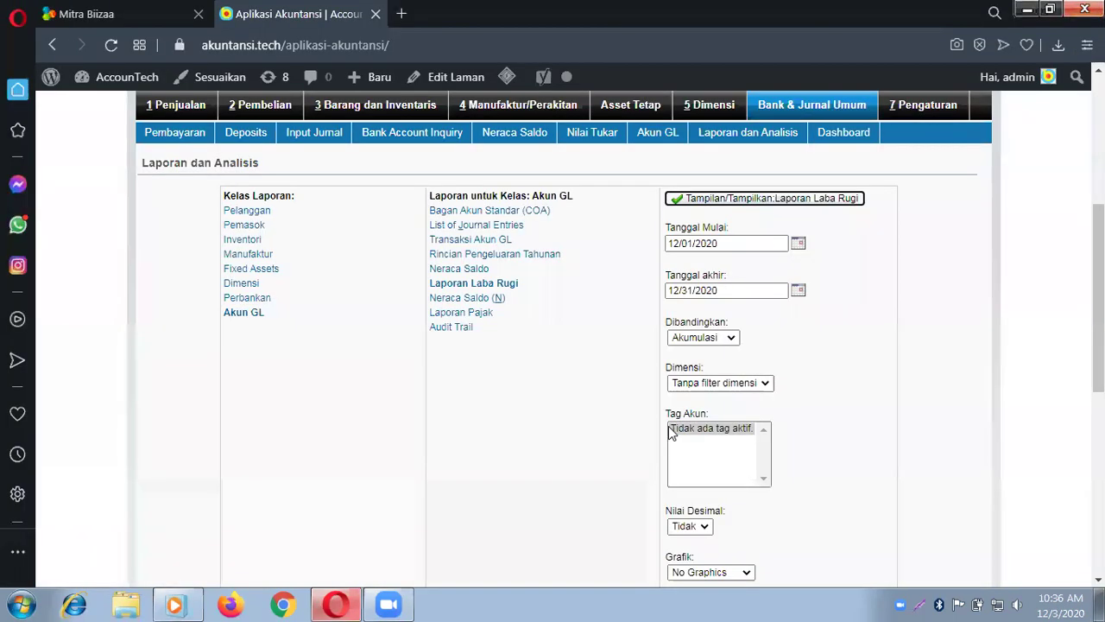
pyautogui.click(238, 216)
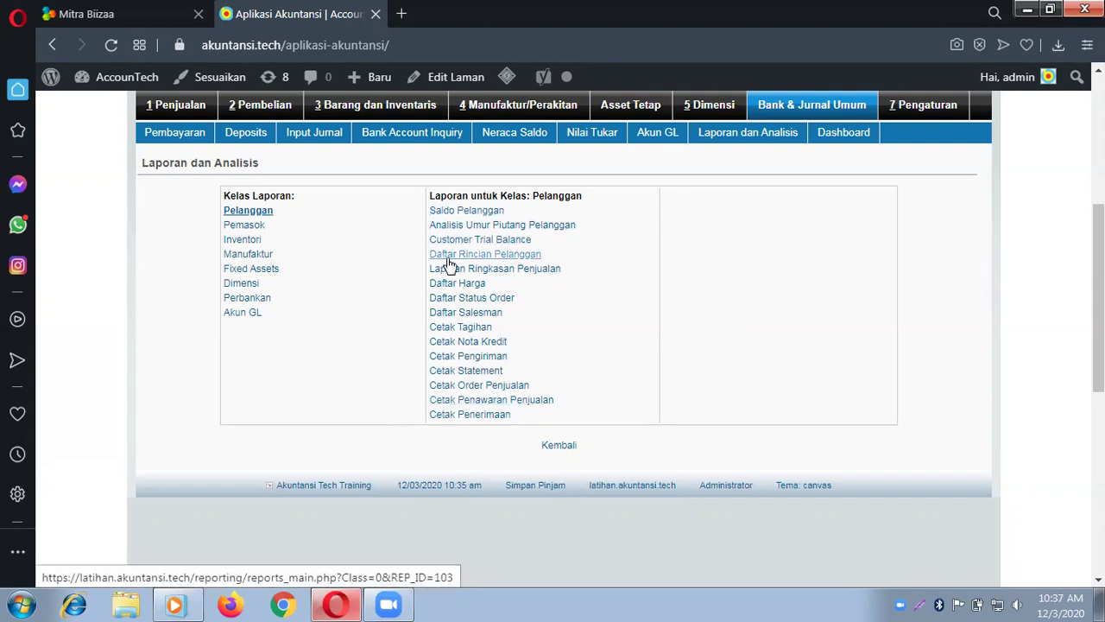
pyautogui.click(480, 240)
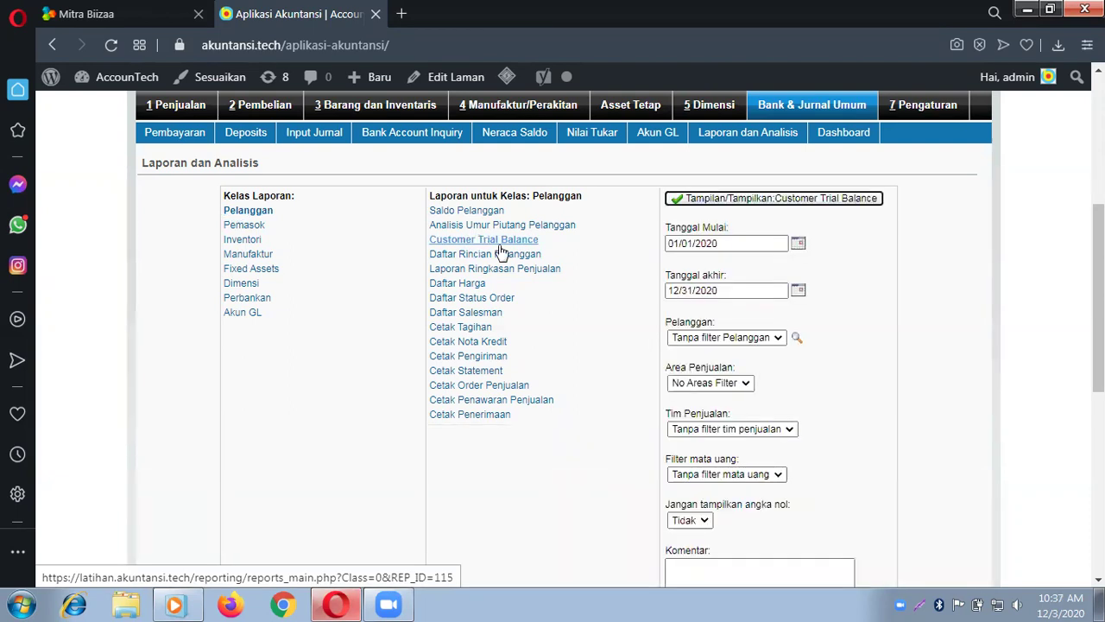
pyautogui.click(748, 338)
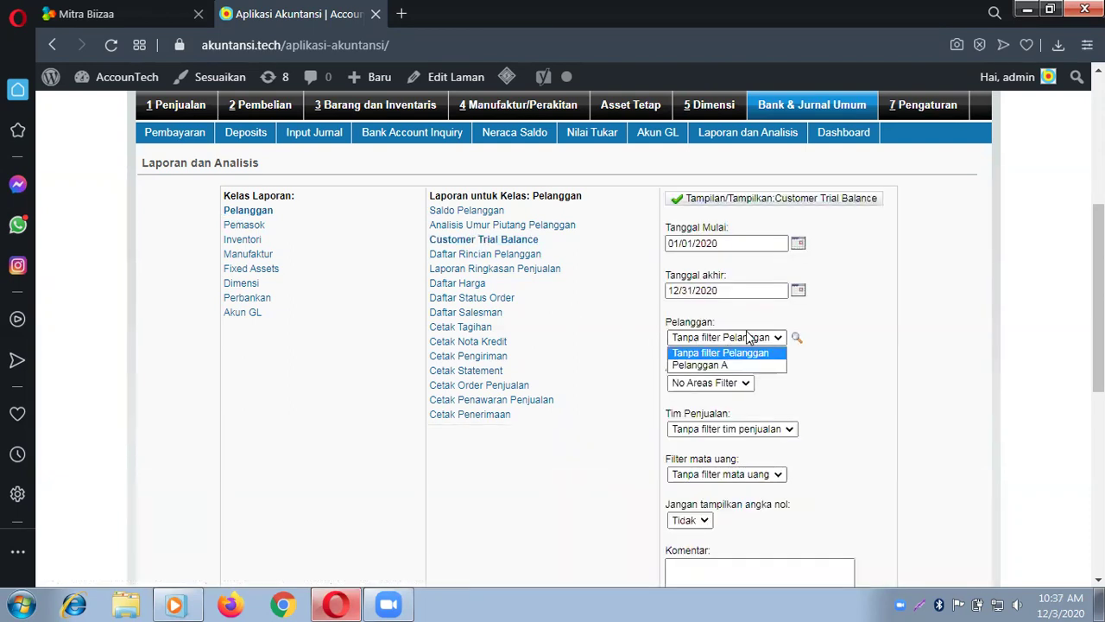
pyautogui.click(748, 365)
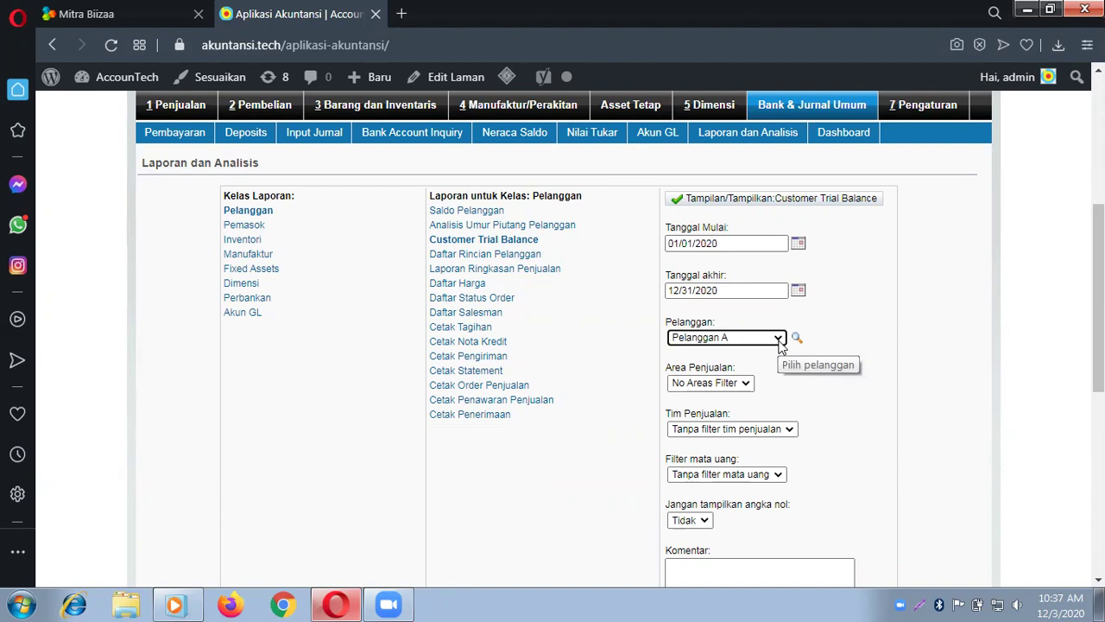
pyautogui.click(780, 339)
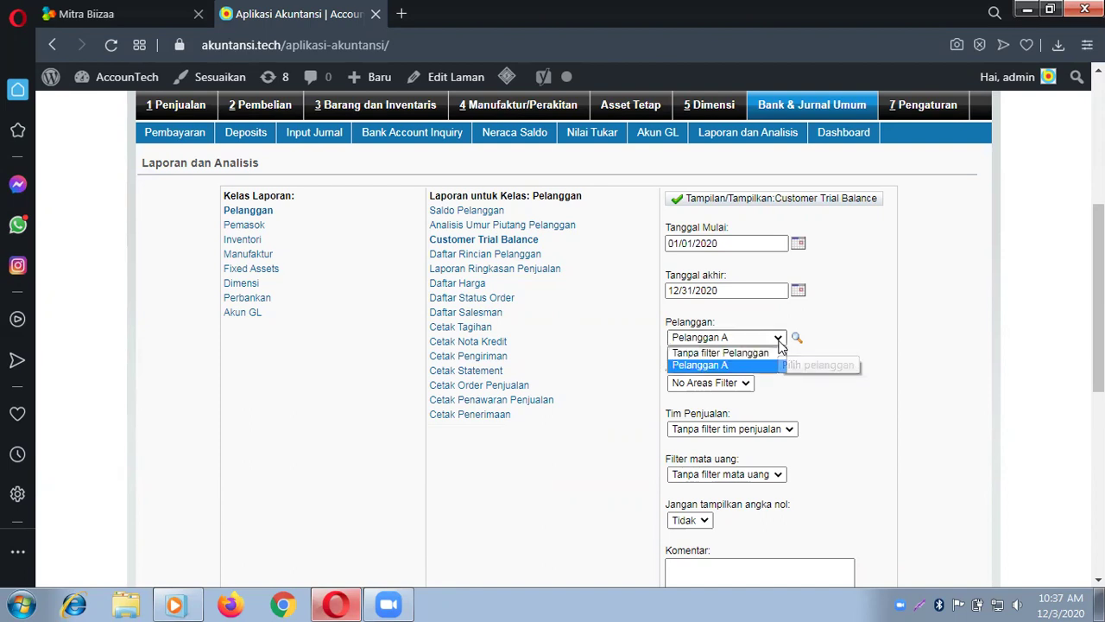
pyautogui.click(780, 341)
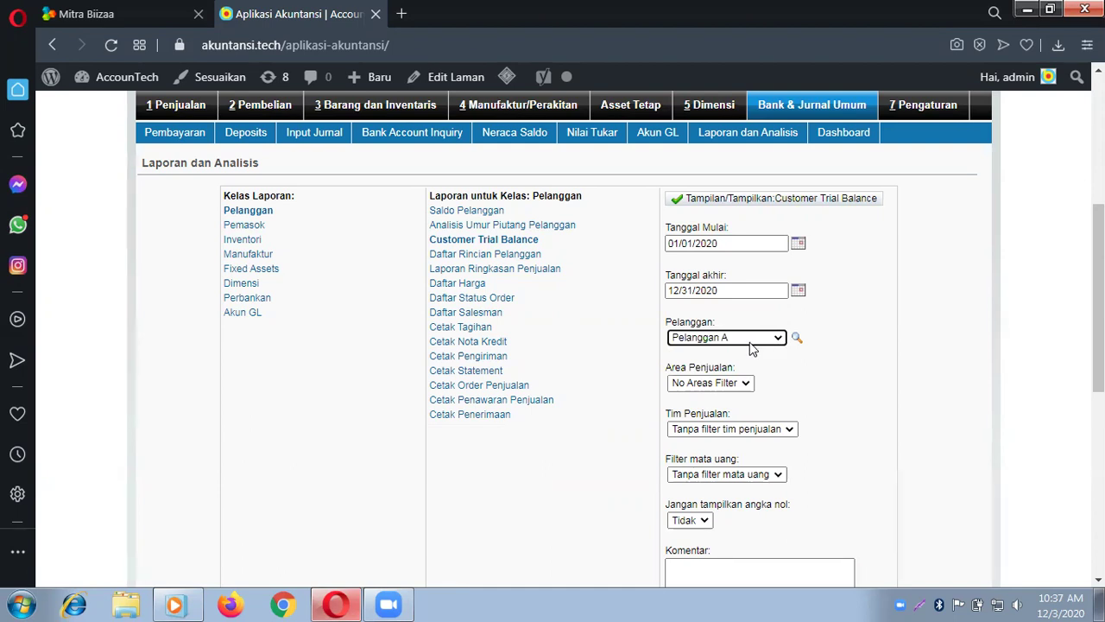
pyautogui.click(729, 200)
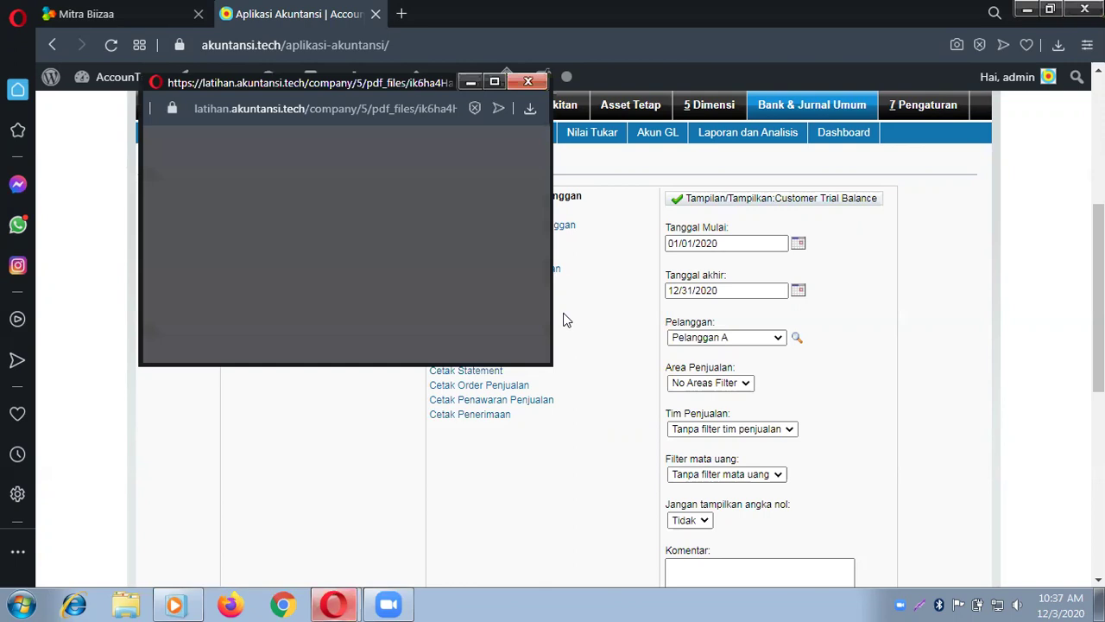
# Step: Read the full-width Customer Trial Balance showing Pelanggan A at 9,000,000, then close it
pyautogui.click(493, 82)
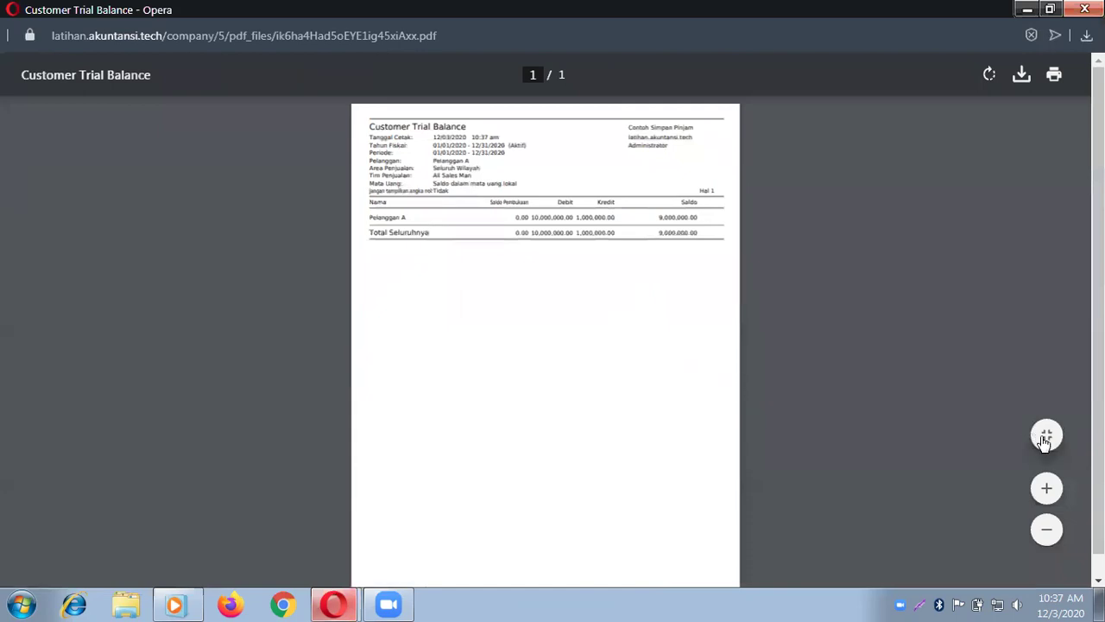
pyautogui.click(1043, 435)
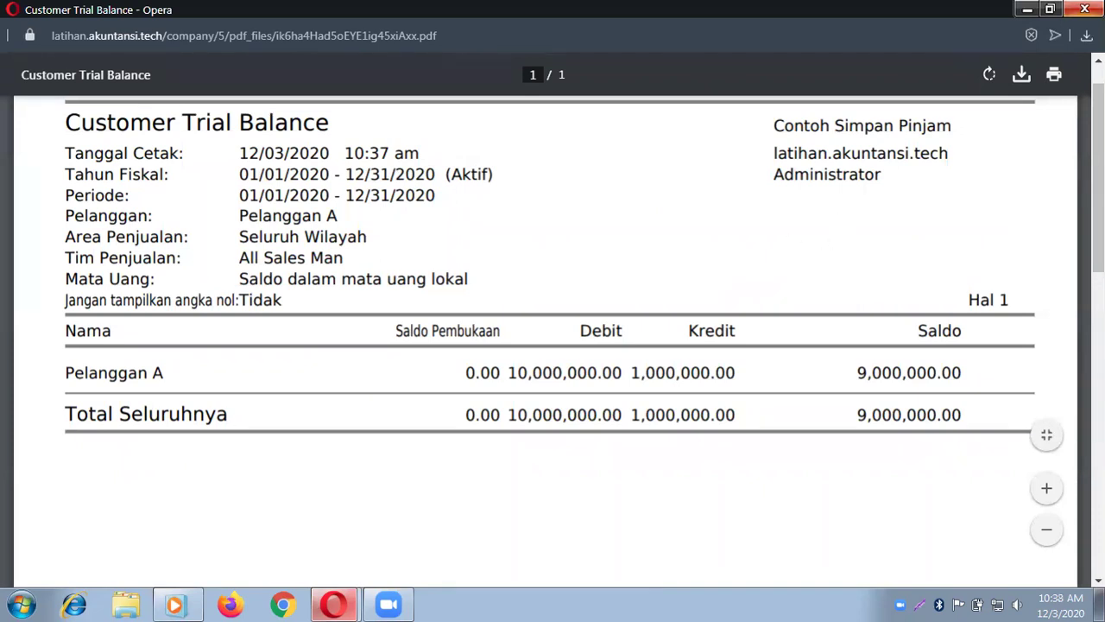
pyautogui.click(1084, 9)
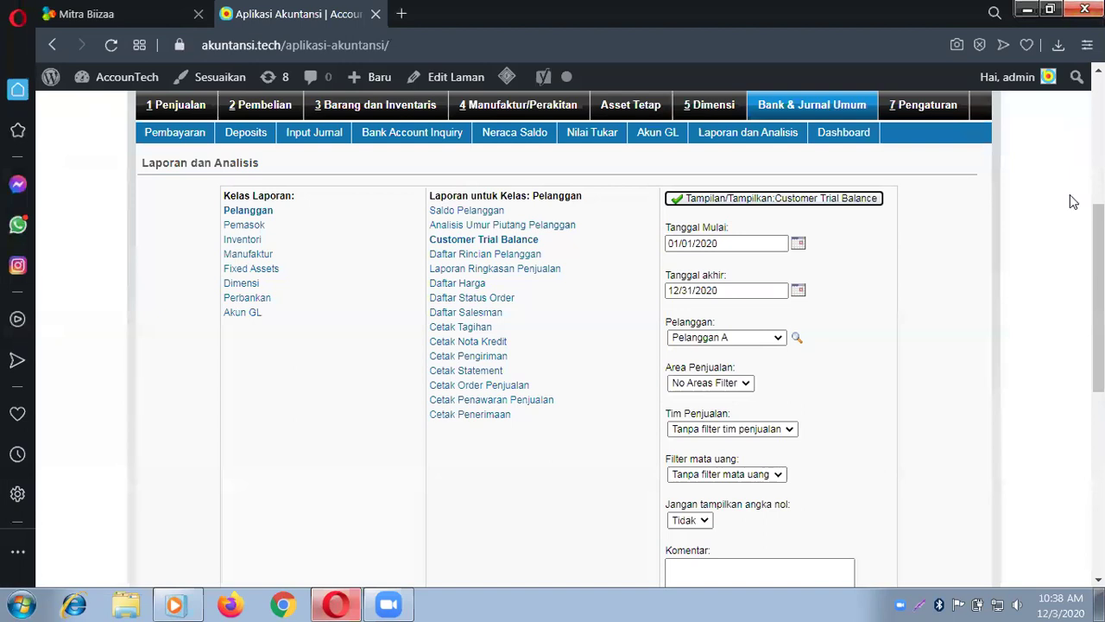
# Step: Generate the 2020 Saldo Pelanggan report, review journals 2 and 3 totalling 9,000,000, then close it
pyautogui.click(469, 212)
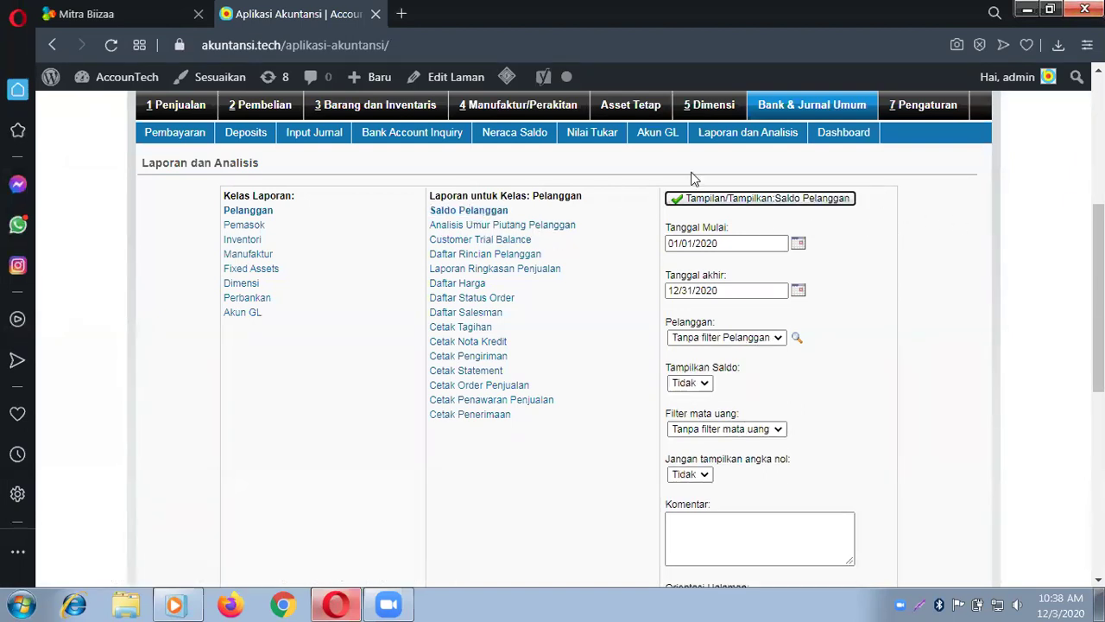
pyautogui.click(766, 198)
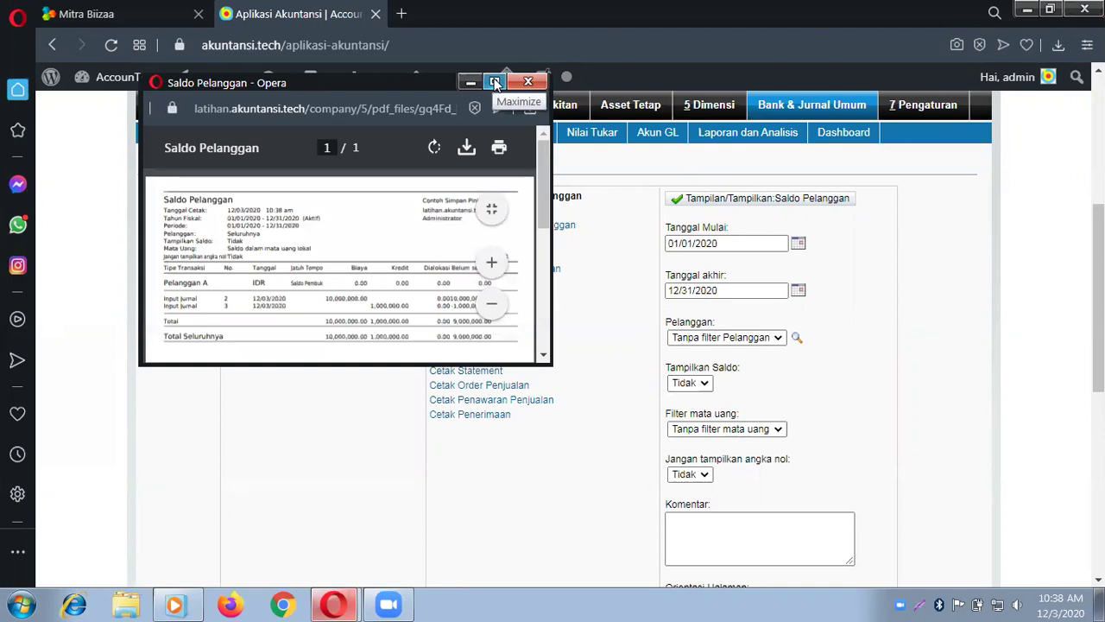
pyautogui.click(495, 82)
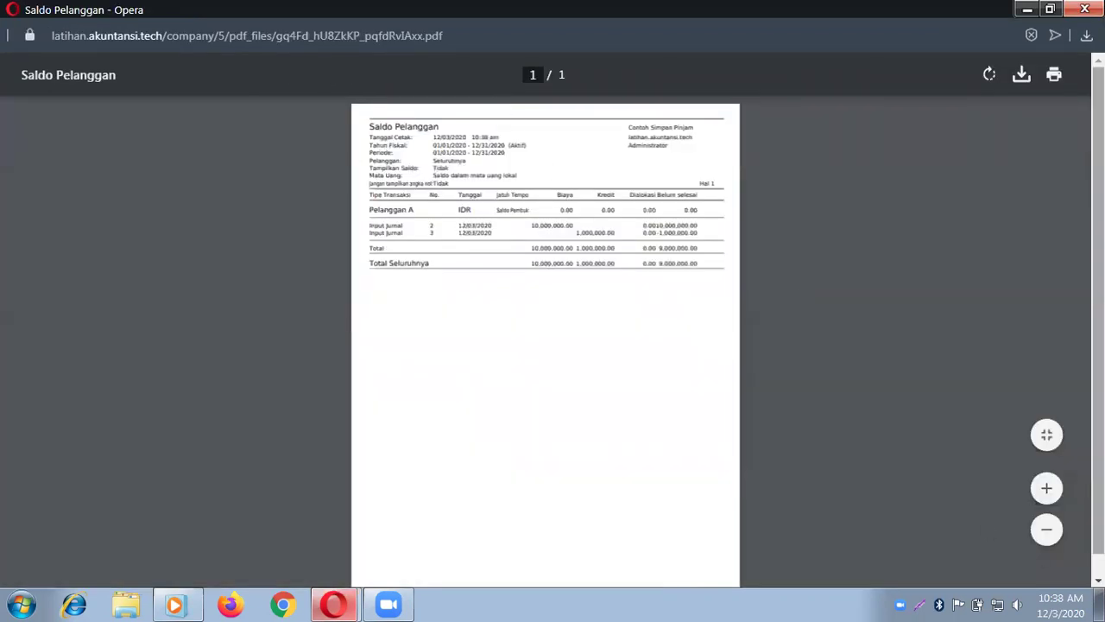
pyautogui.click(1048, 436)
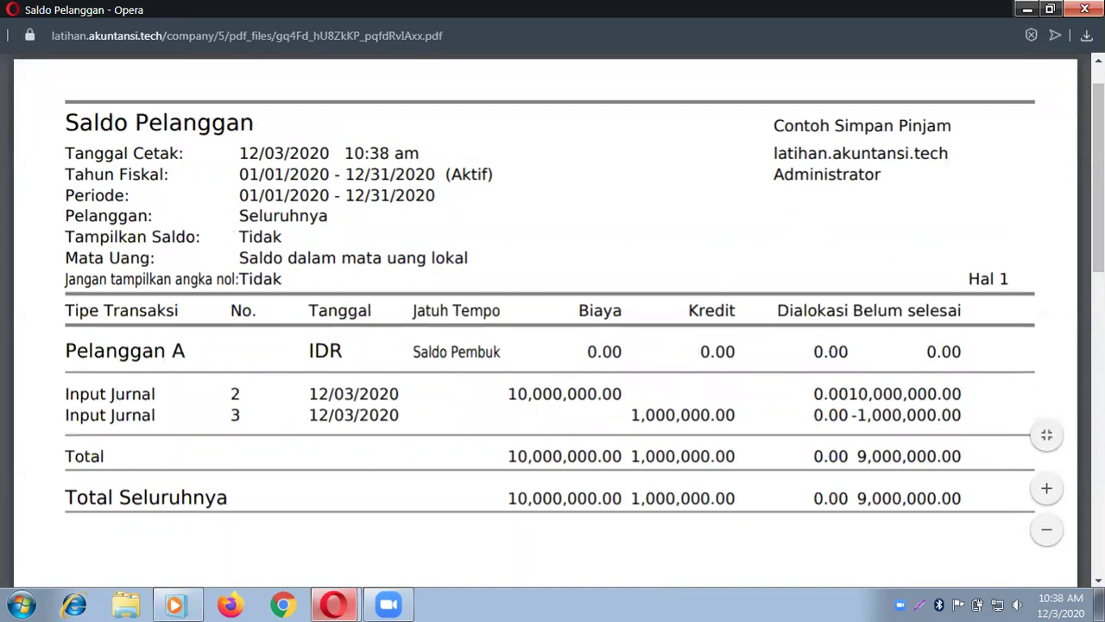
pyautogui.click(1084, 9)
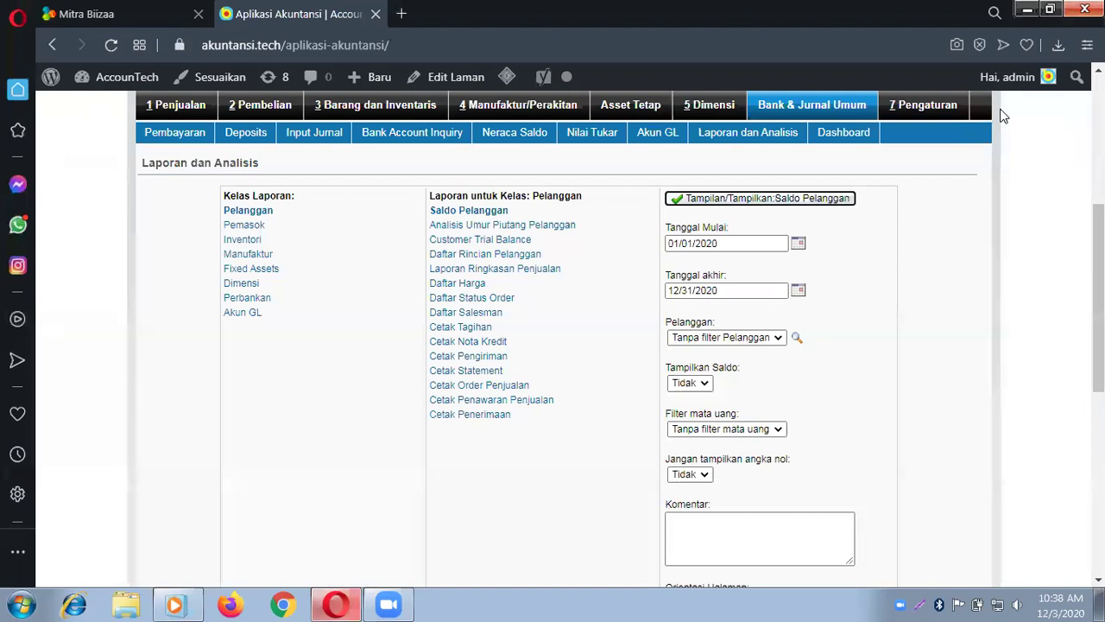
# Step: Switch to the Bank & Jurnal Umum menu page
pyautogui.click(800, 104)
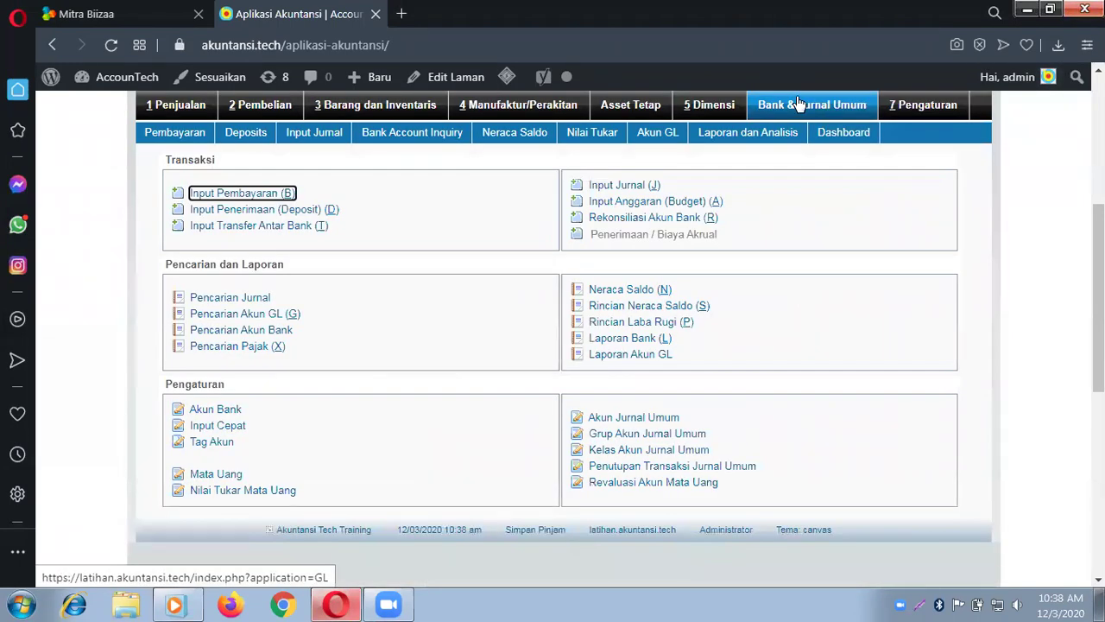